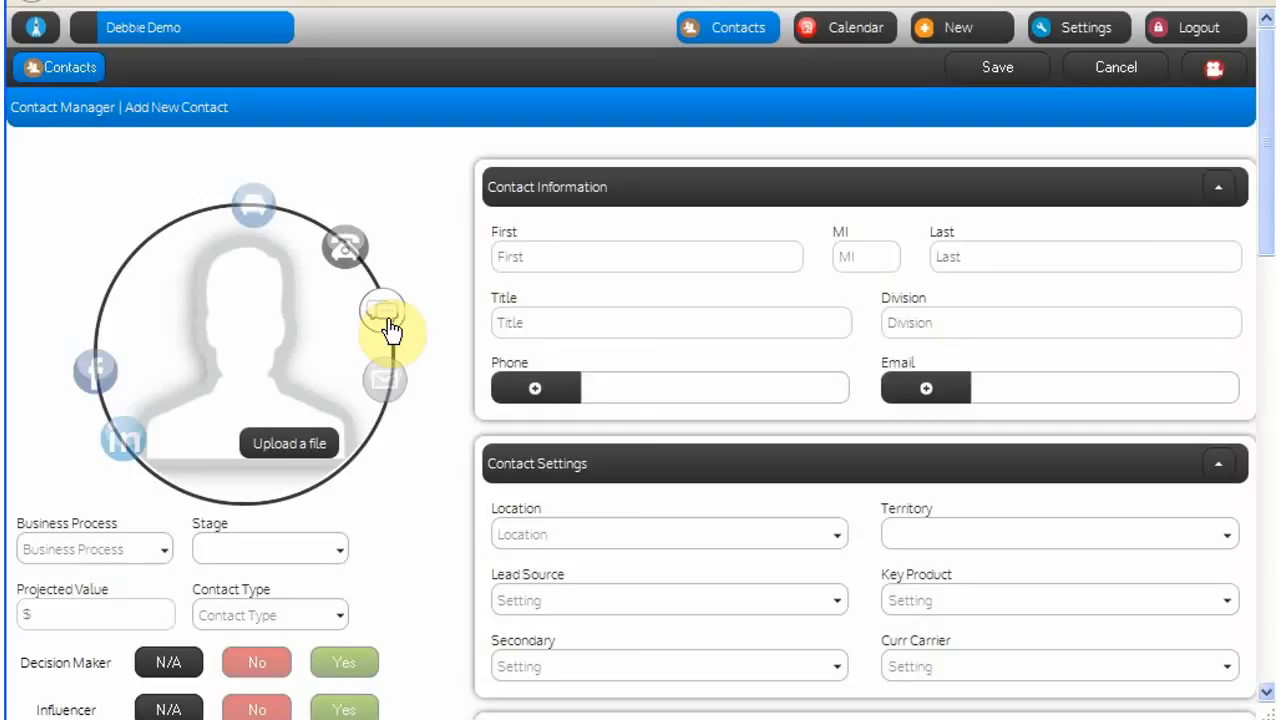
# - Enter the new contact's first name and link the matching Facebook friend and the LinkedIn profile of the Executive Vice President at zoes.com
pyautogui.click(577, 260)
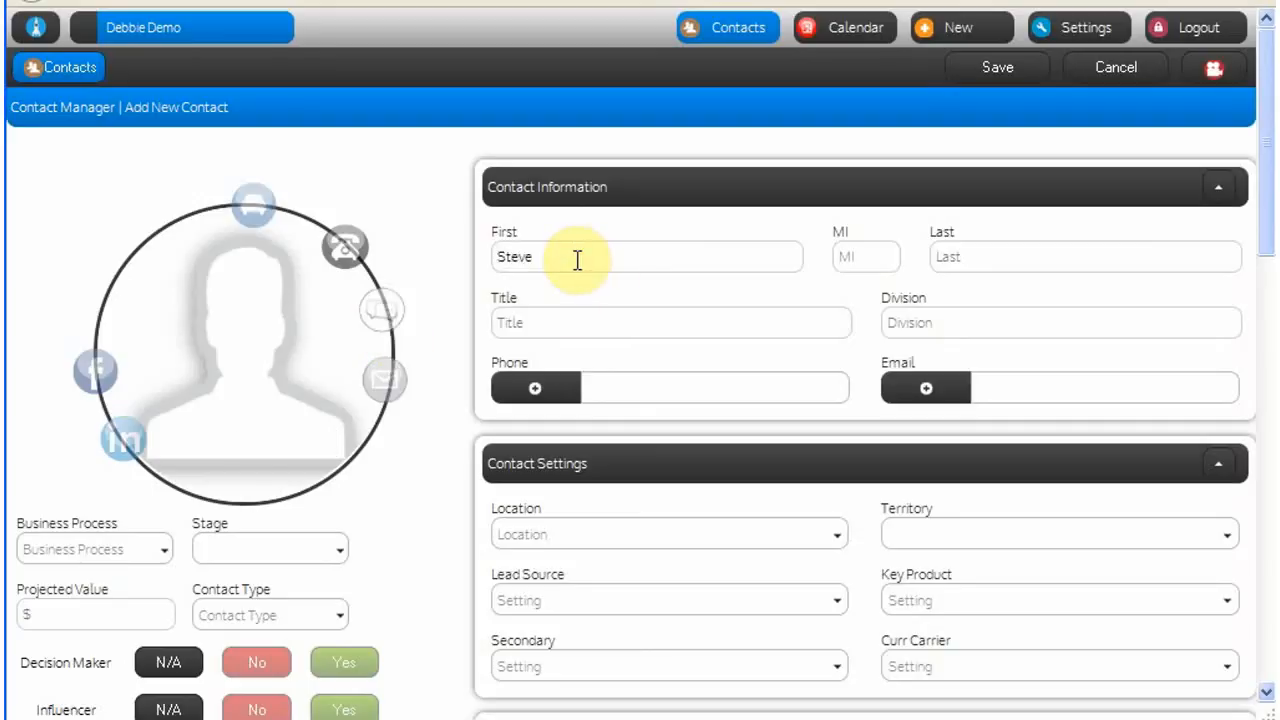
pyautogui.click(100, 370)
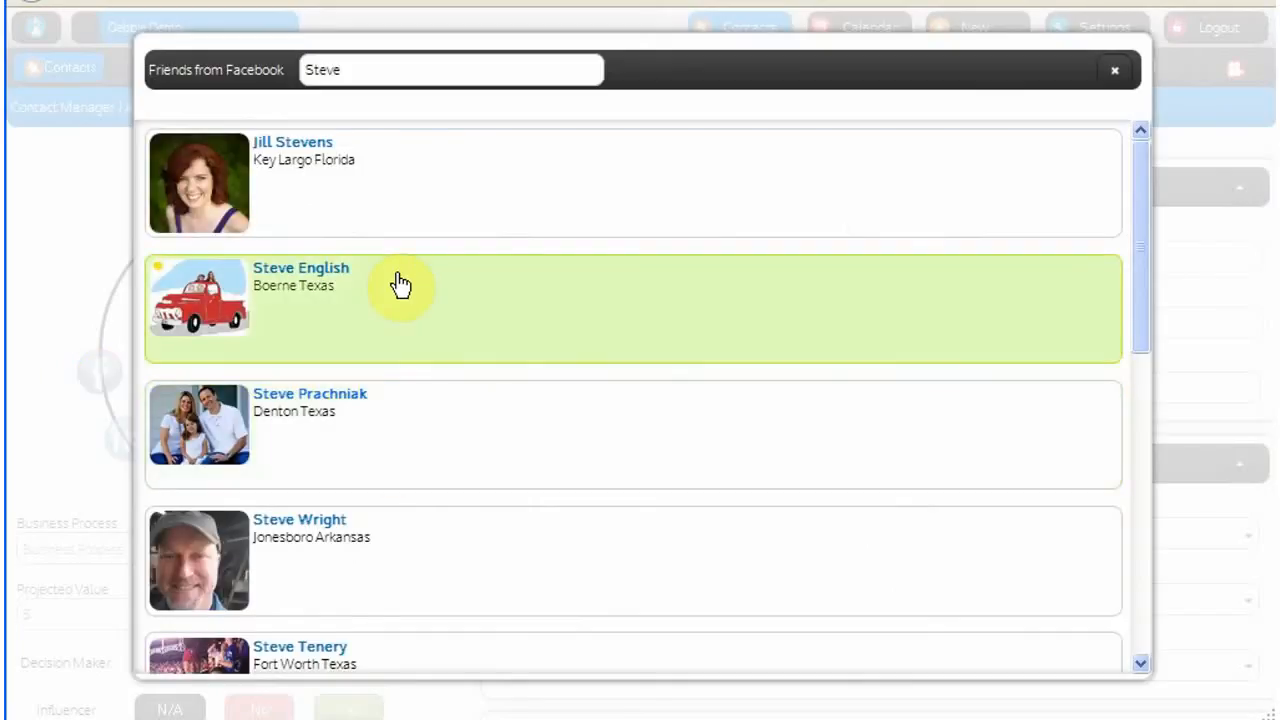
pyautogui.click(393, 306)
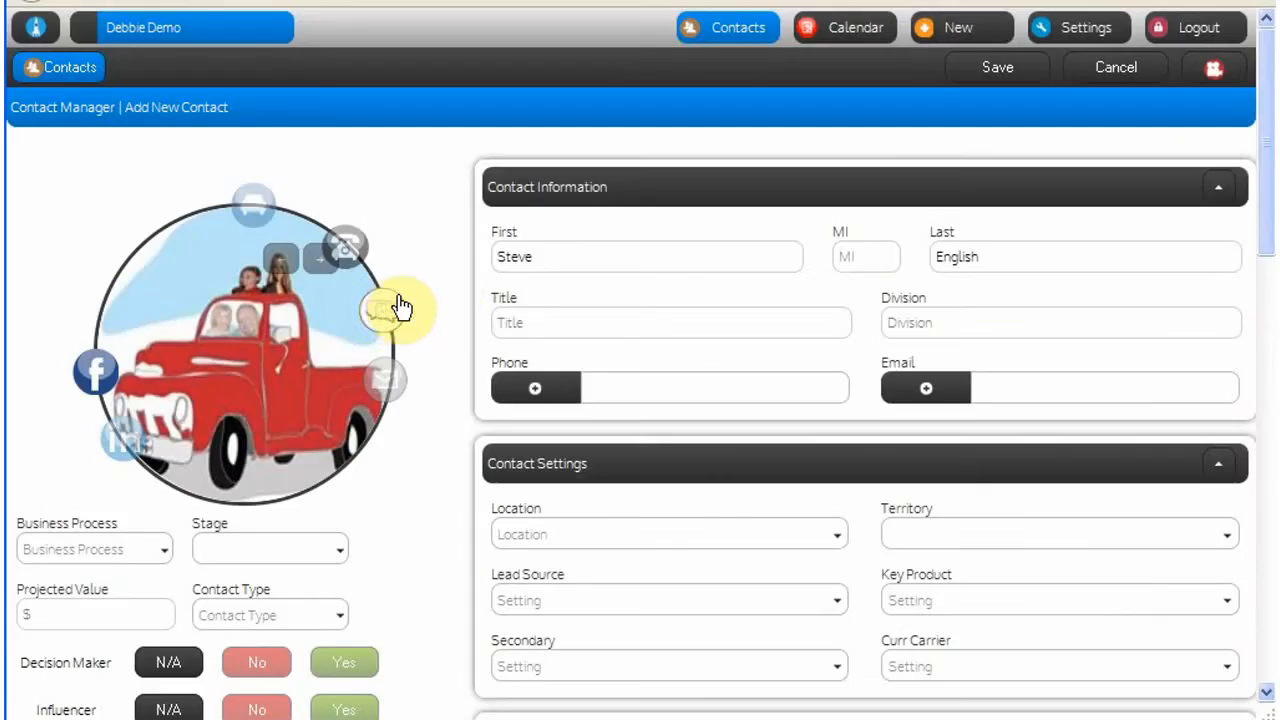
pyautogui.click(121, 445)
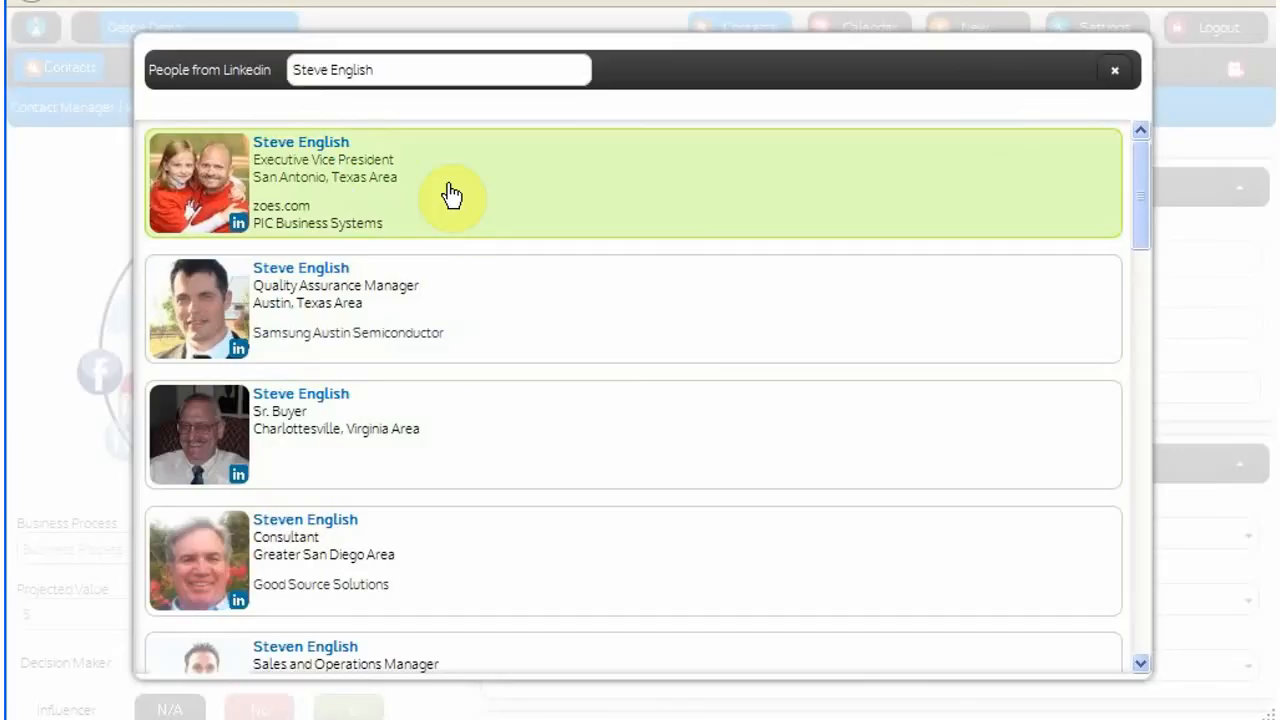
pyautogui.click(447, 190)
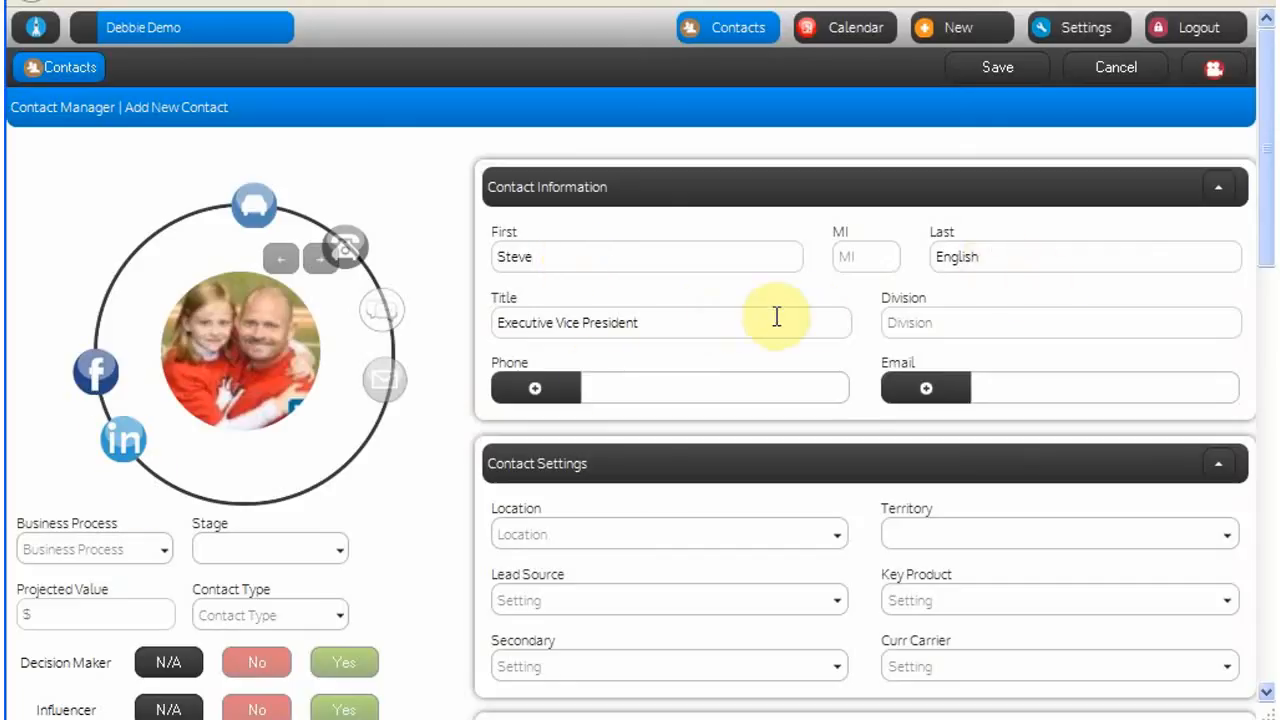
# - Review the imported company information and Social Hub details, and look through the contact's linked Facebook profile
pyautogui.scroll(-3, 694, 314)
pyautogui.scroll(-4, 694, 323)
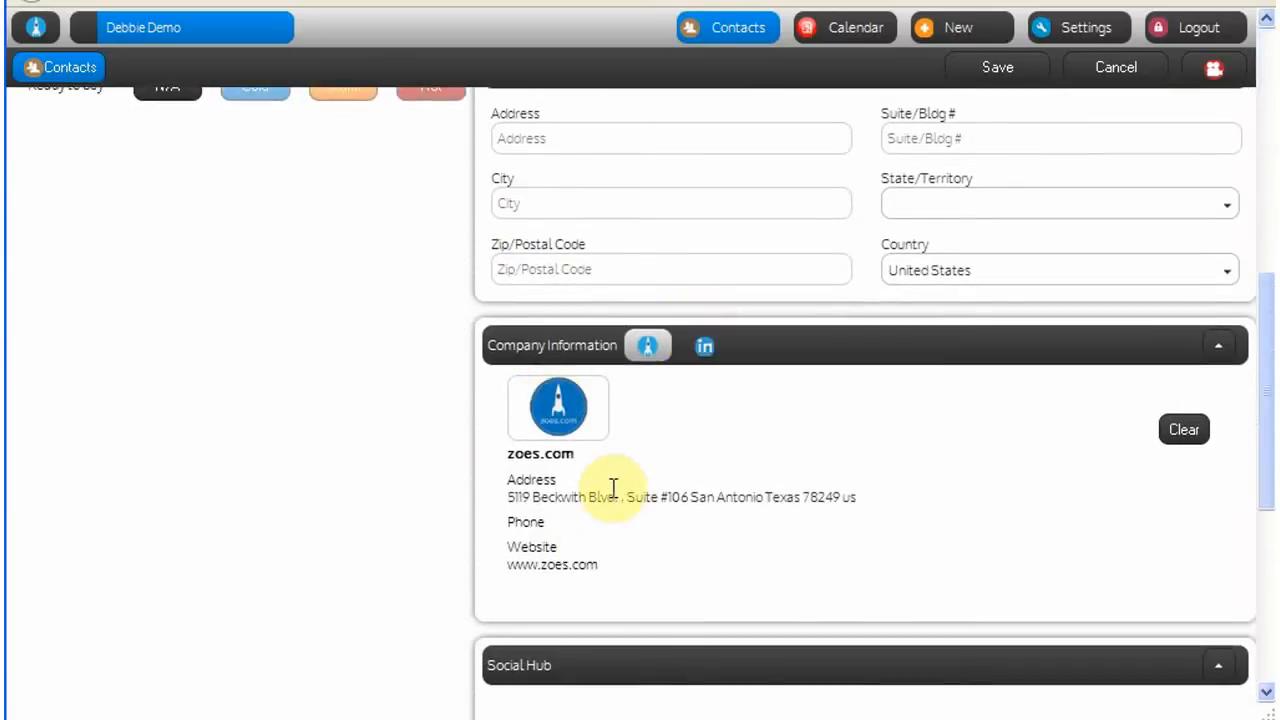
pyautogui.scroll(-3, 662, 535)
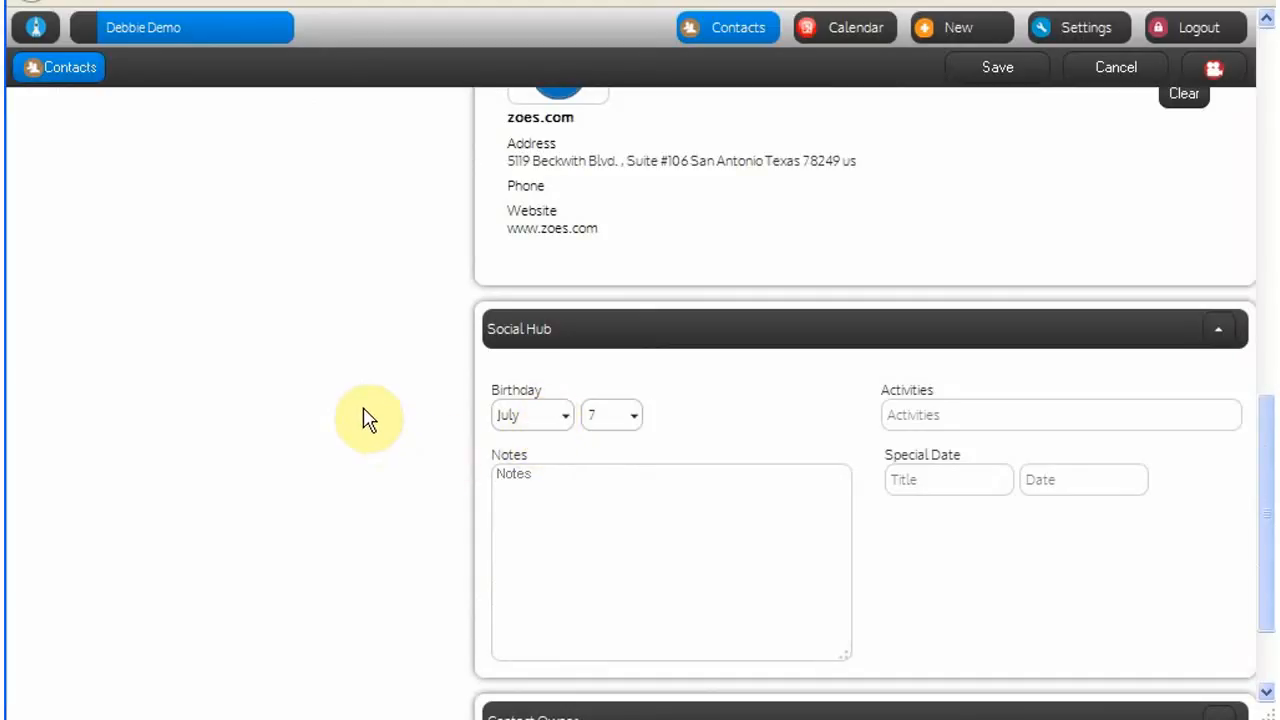
pyautogui.scroll(15, 368, 418)
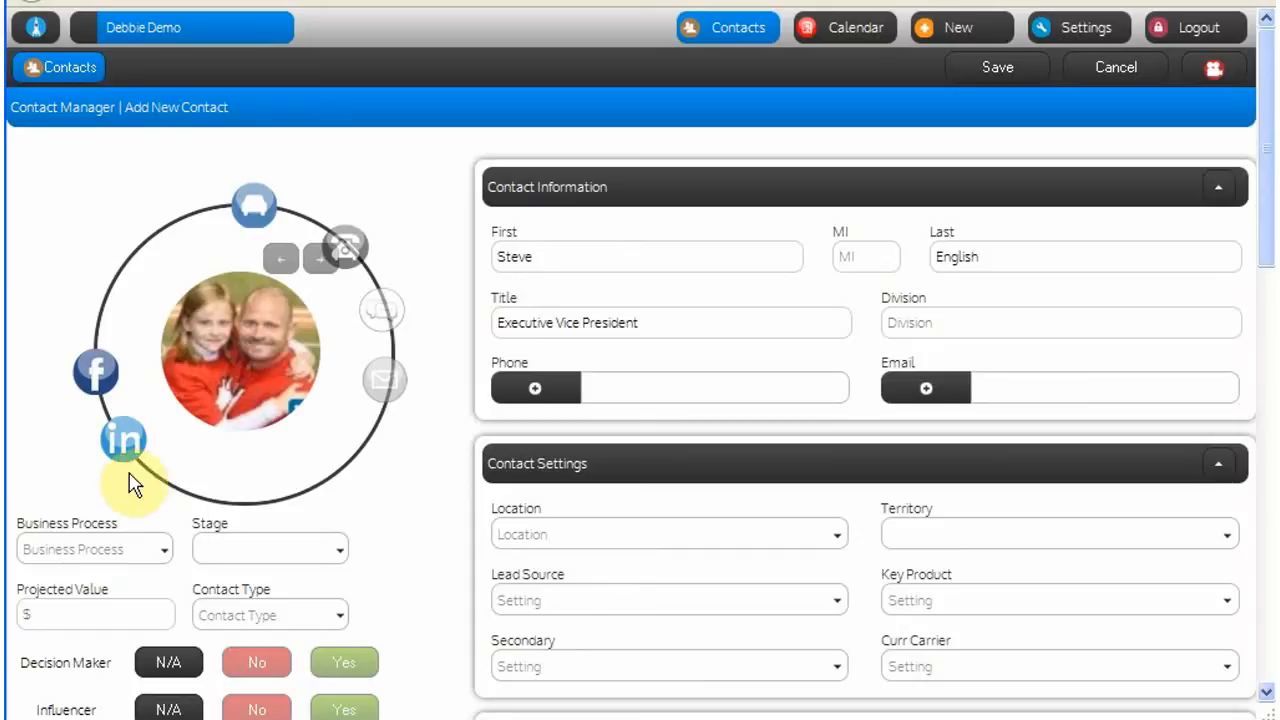
pyautogui.click(95, 371)
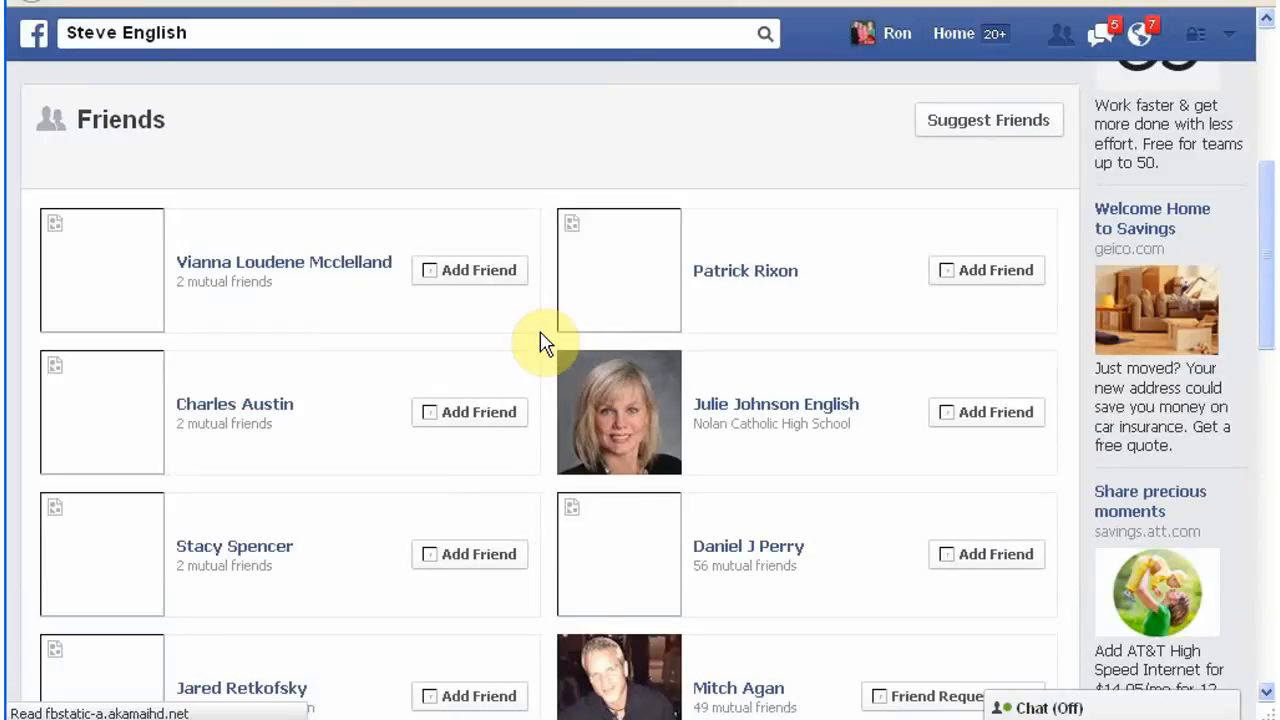
pyautogui.scroll(-4, 540, 342)
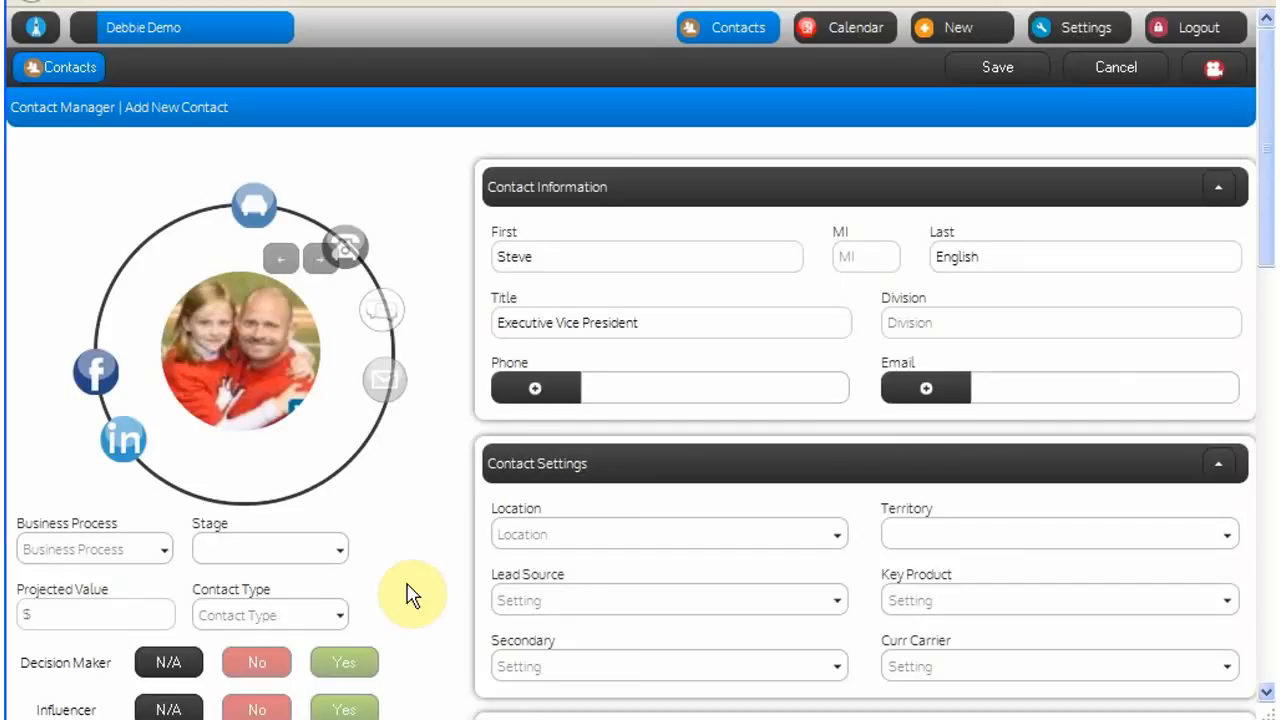
# - Set the contact's business process to Sales and examine its available stages
pyautogui.click(166, 550)
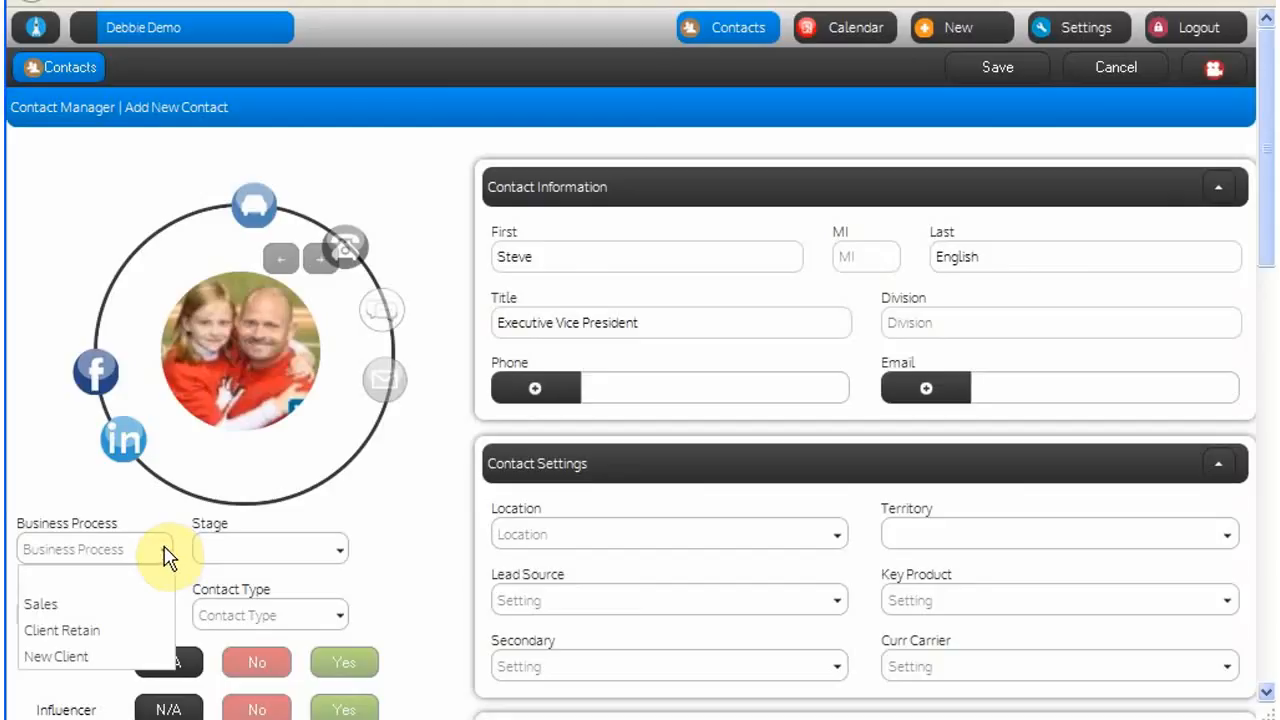
pyautogui.click(75, 606)
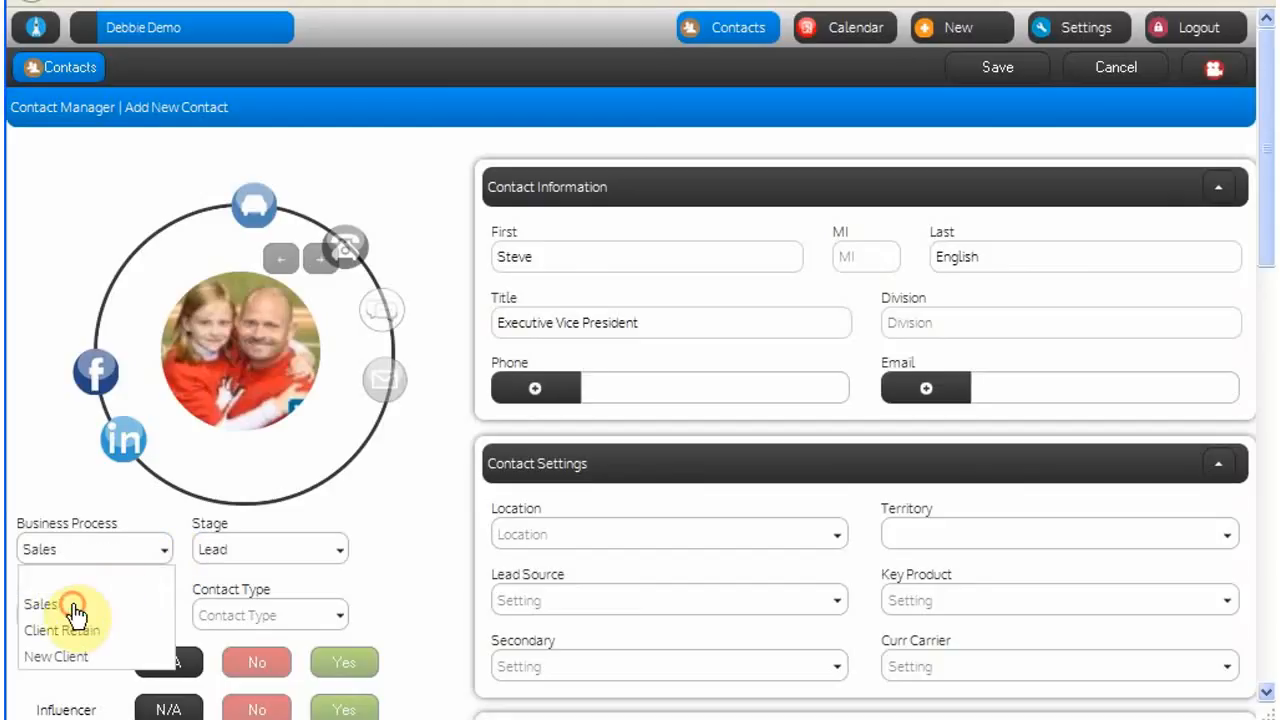
pyautogui.click(339, 553)
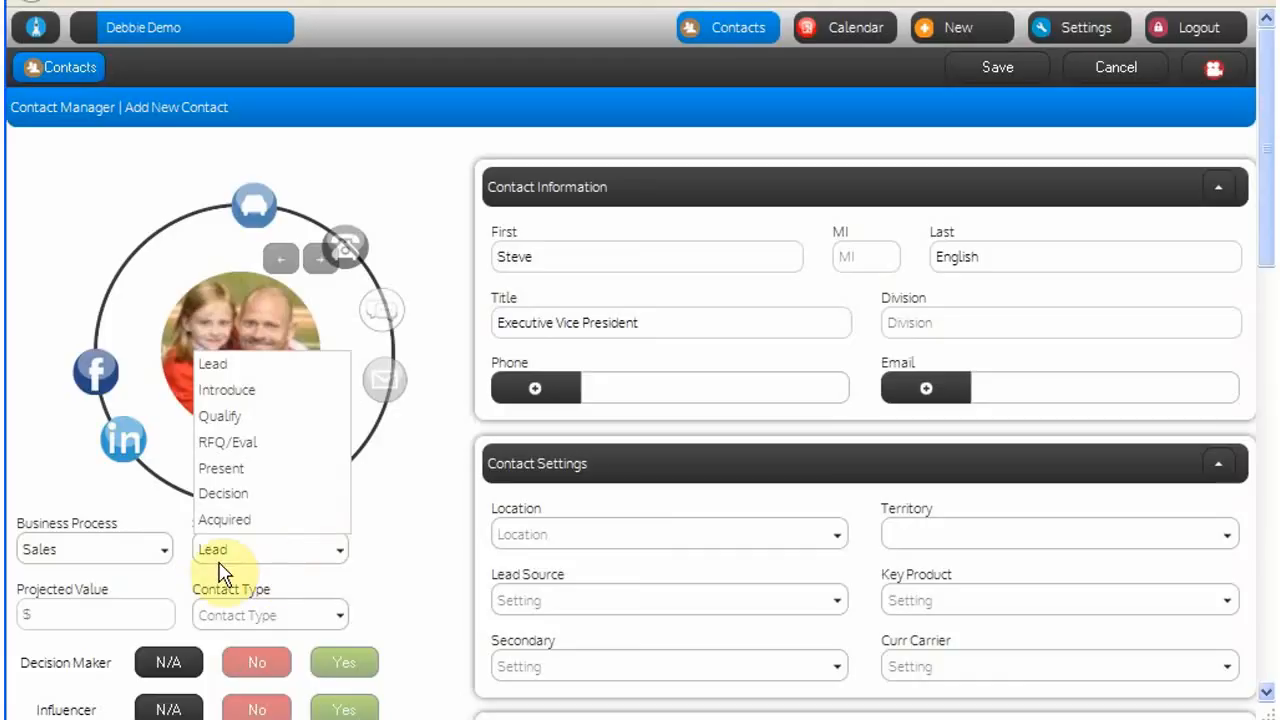
# - Switch the business process to Client Retain and look through its stages
pyautogui.click(163, 550)
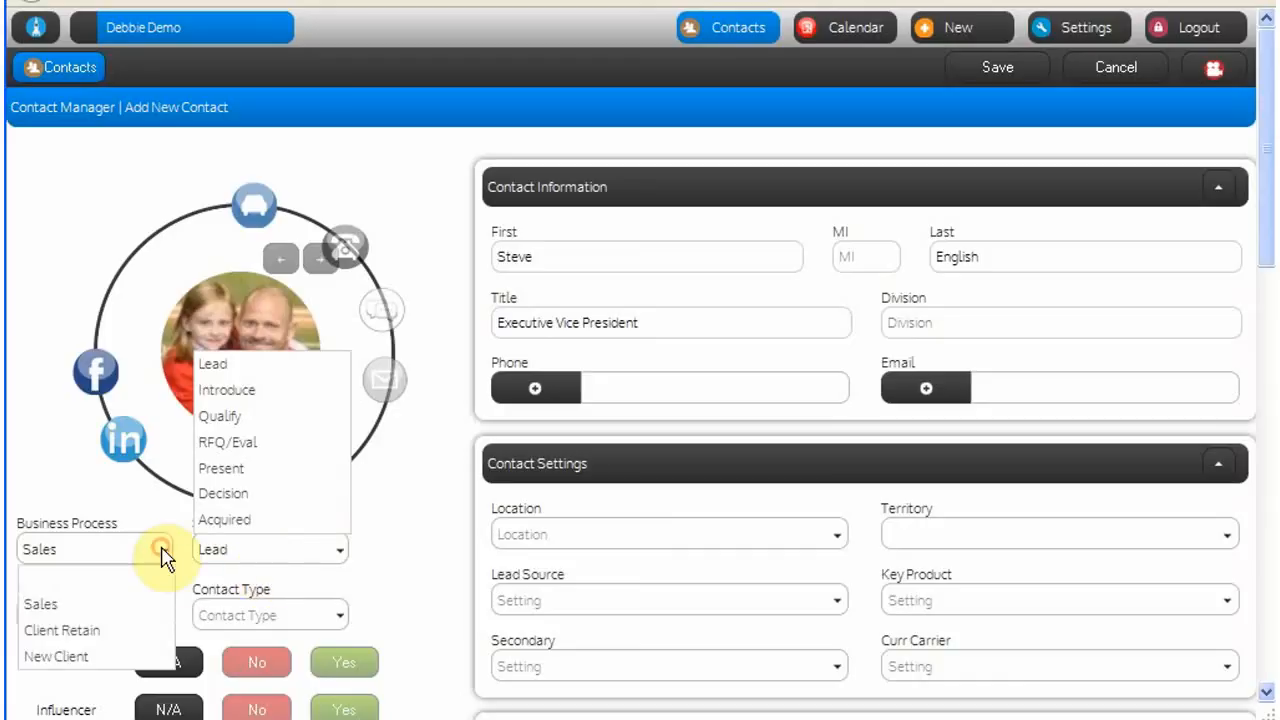
pyautogui.click(97, 631)
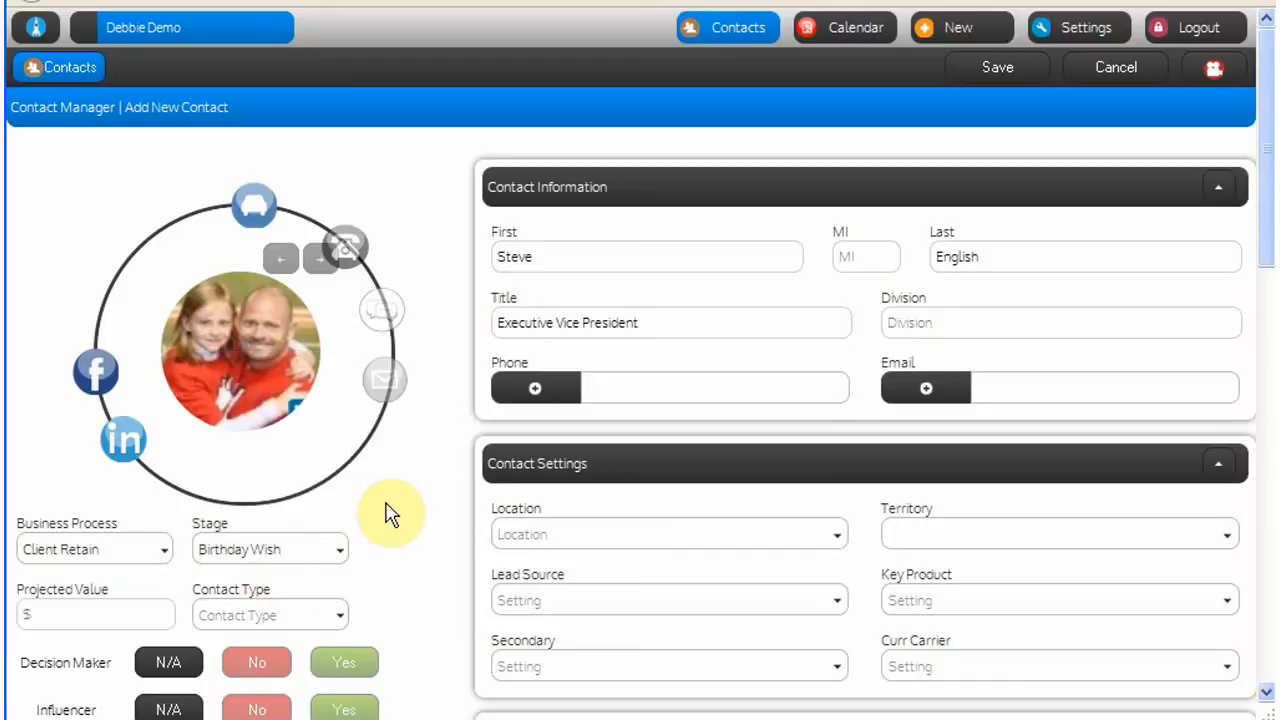
pyautogui.click(339, 549)
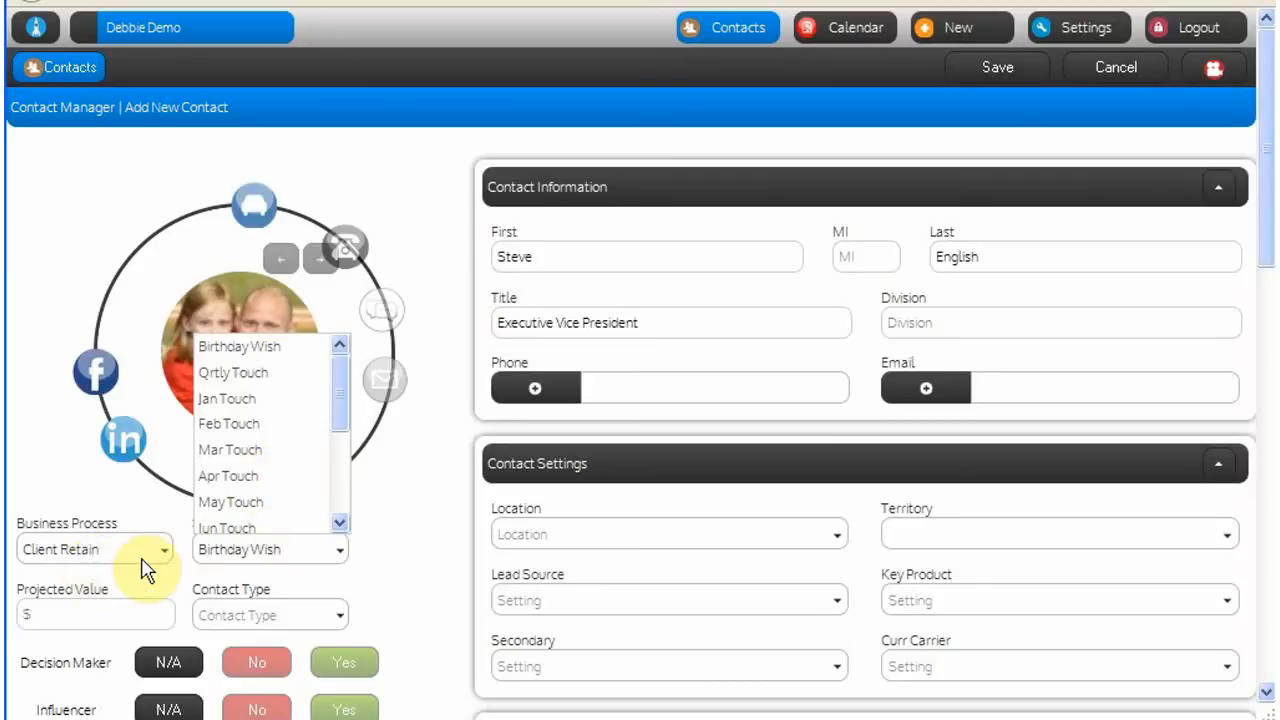
pyautogui.click(401, 591)
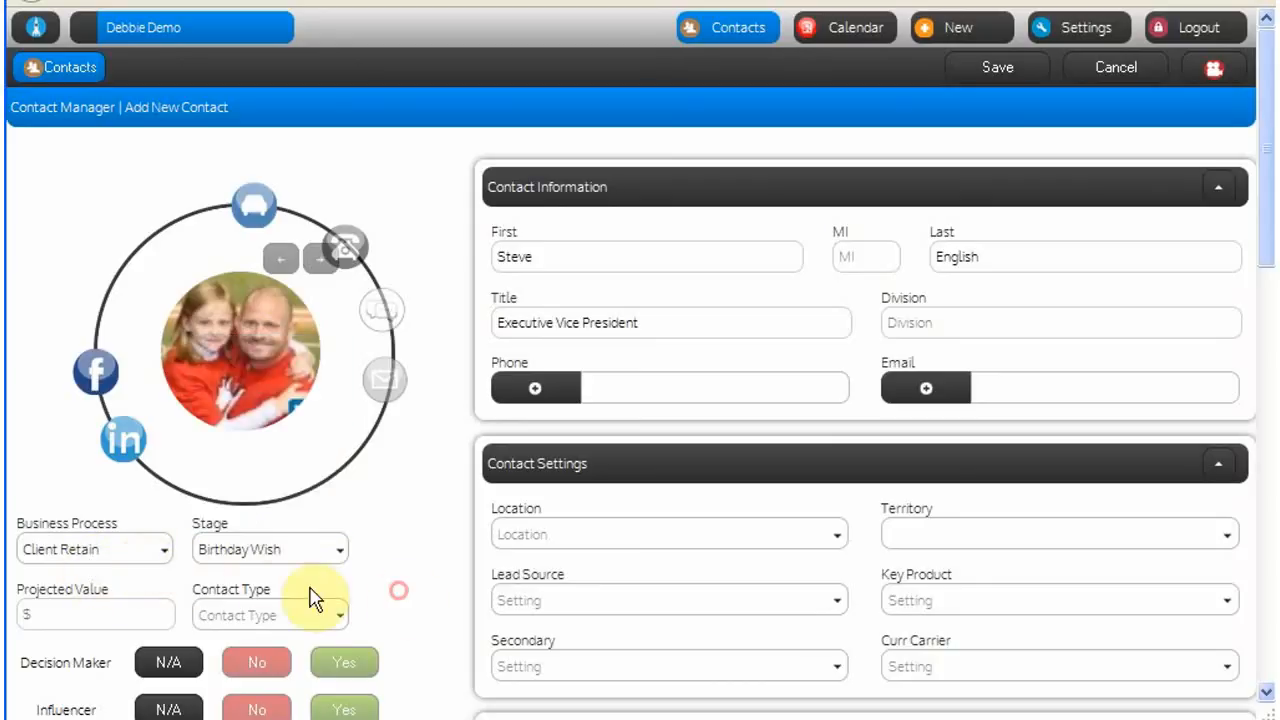
# - Change the business process to New Client and check which stages it offers
pyautogui.click(165, 552)
pyautogui.click(105, 654)
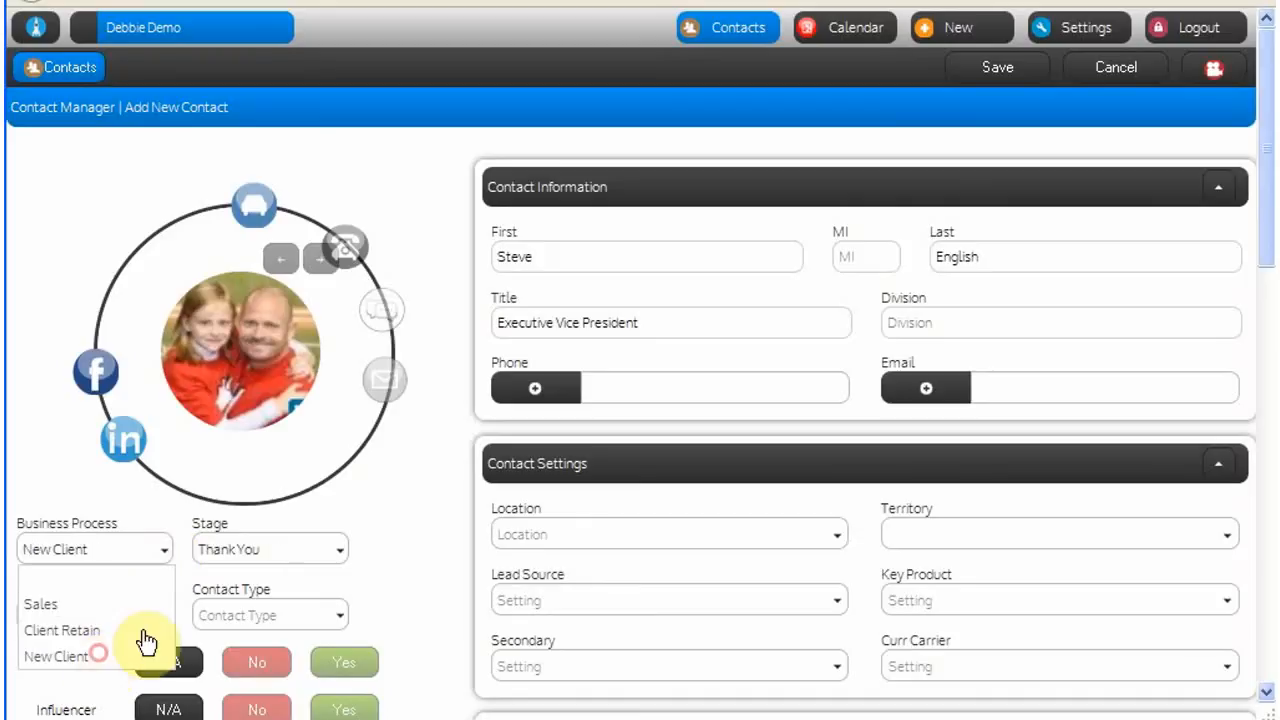
pyautogui.click(336, 550)
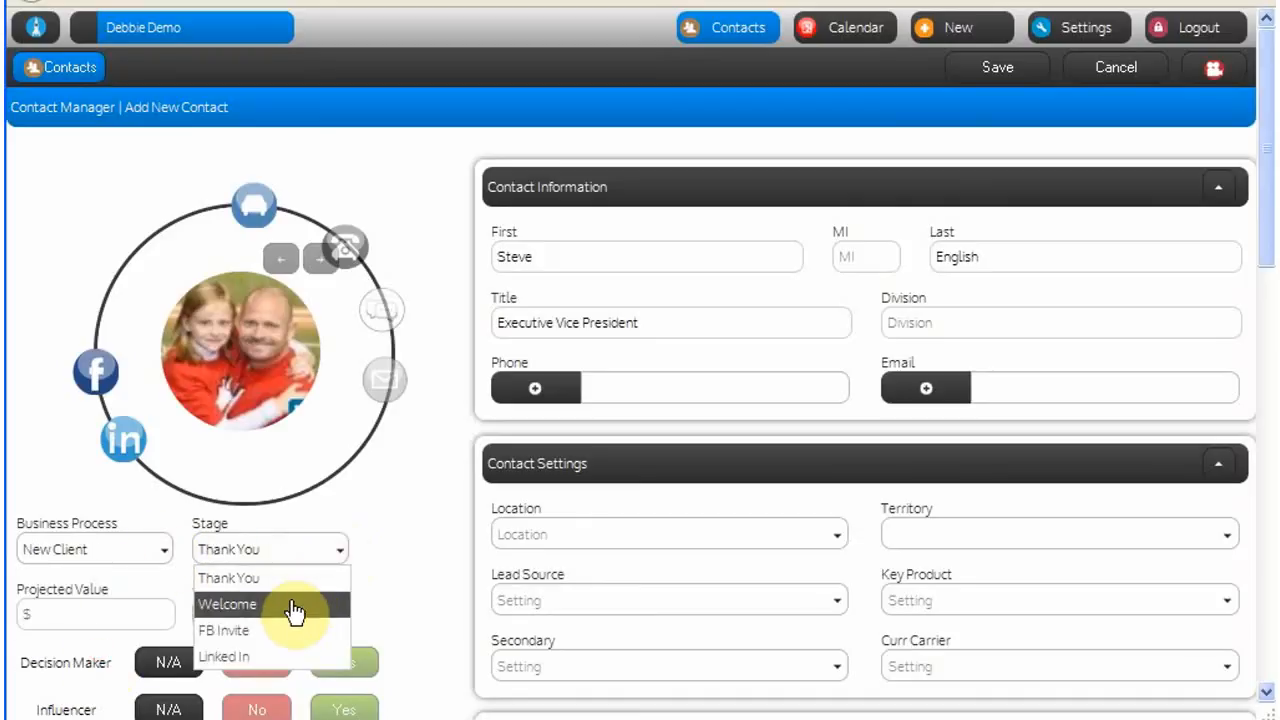
pyautogui.click(393, 518)
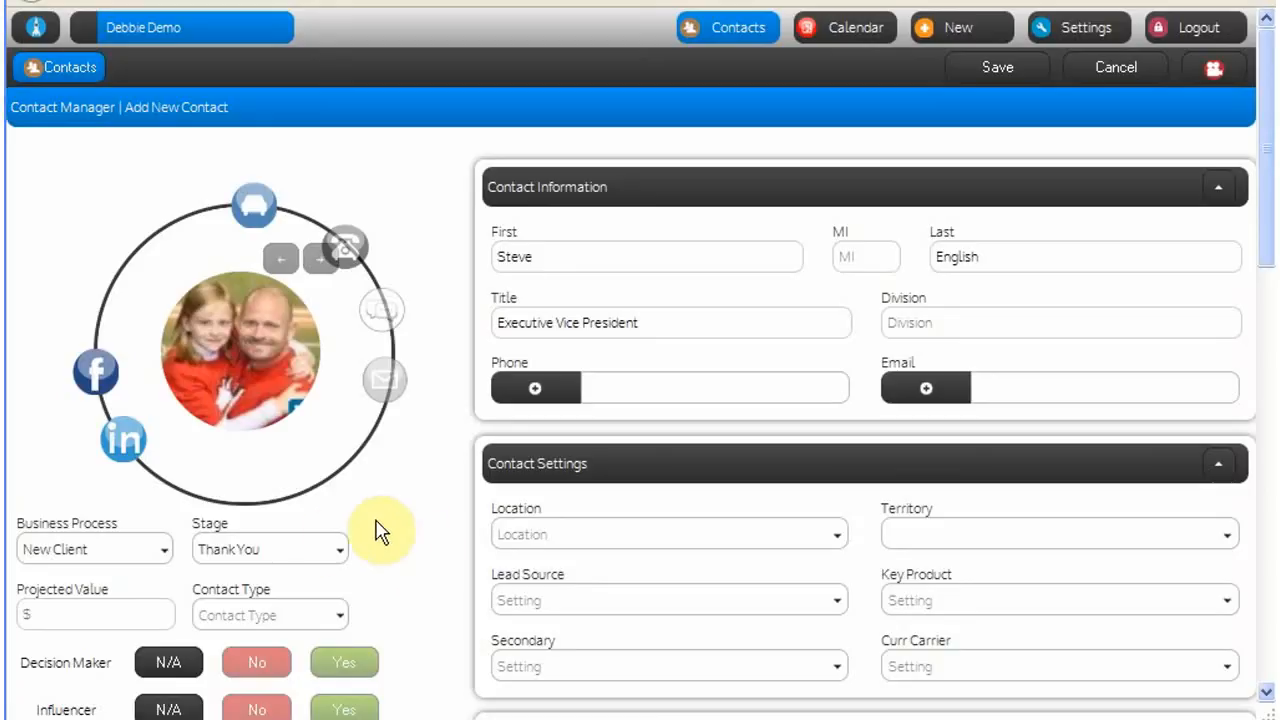
# - Set the contact's business process to Sales and its stage to Qualify
pyautogui.click(161, 549)
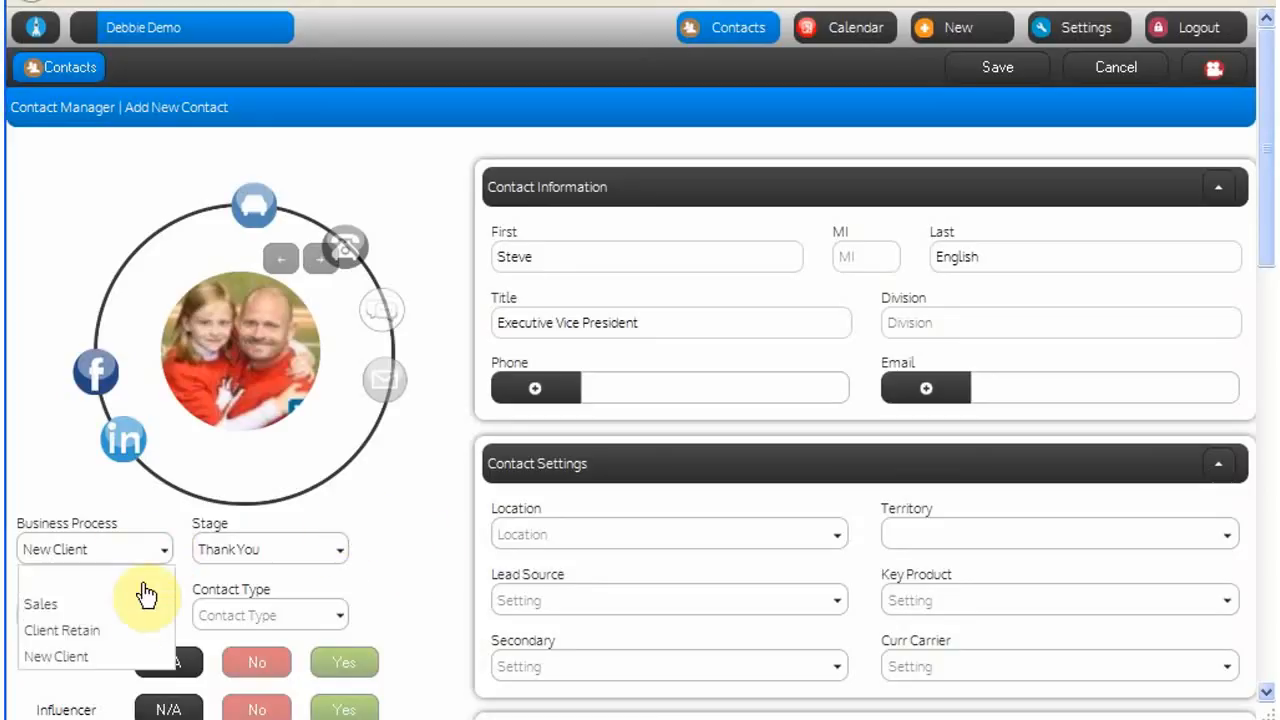
pyautogui.click(168, 603)
pyautogui.click(335, 552)
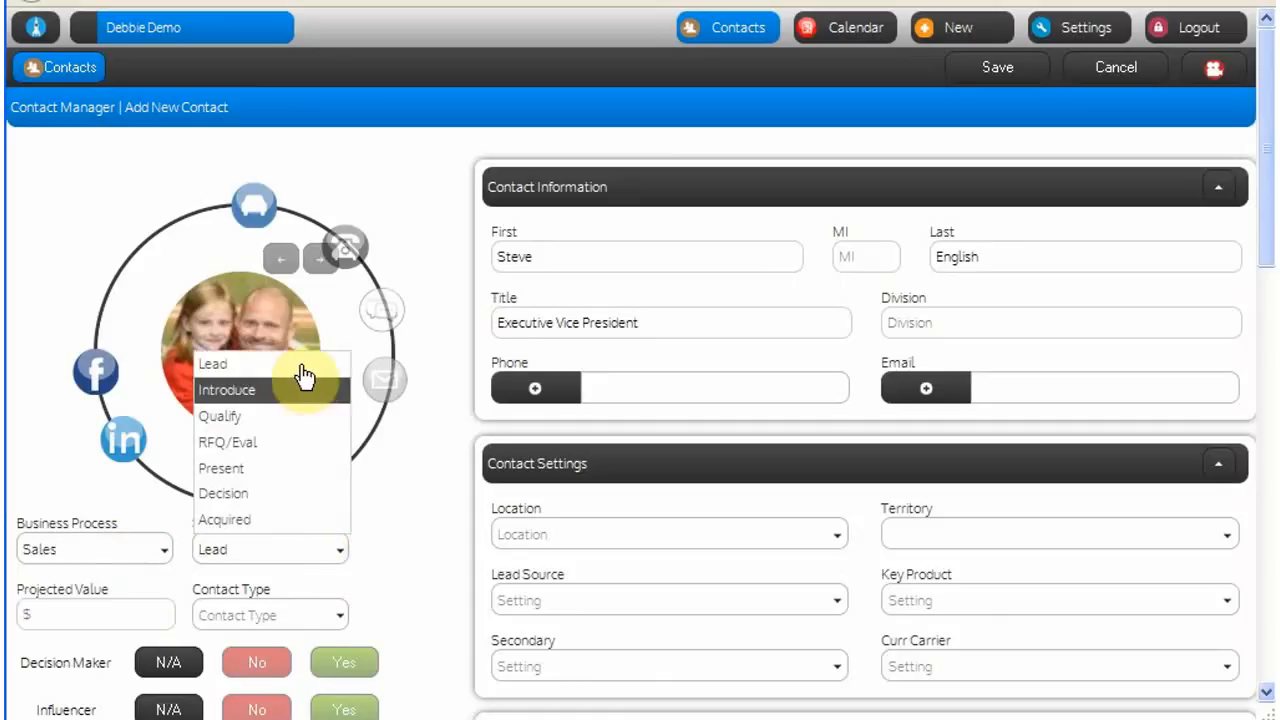
pyautogui.click(296, 415)
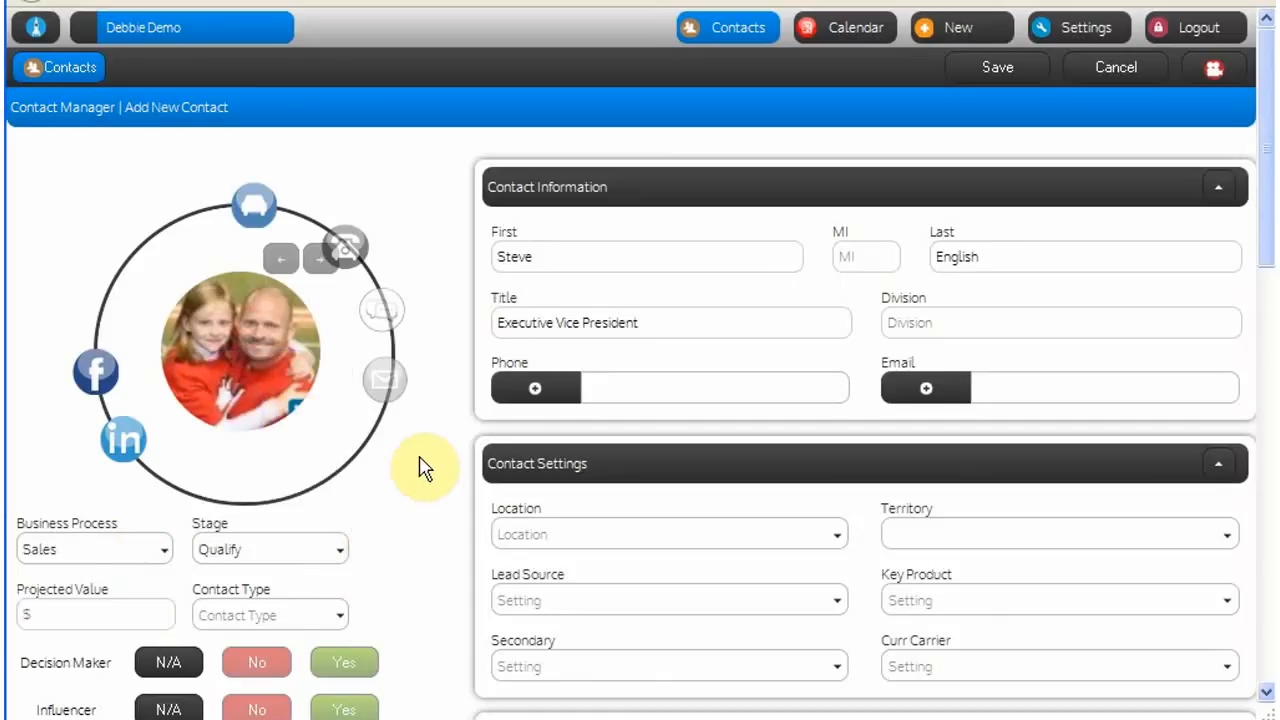
# - Set the lead source in the contact settings to Chamber
pyautogui.scroll(-2, 594, 520)
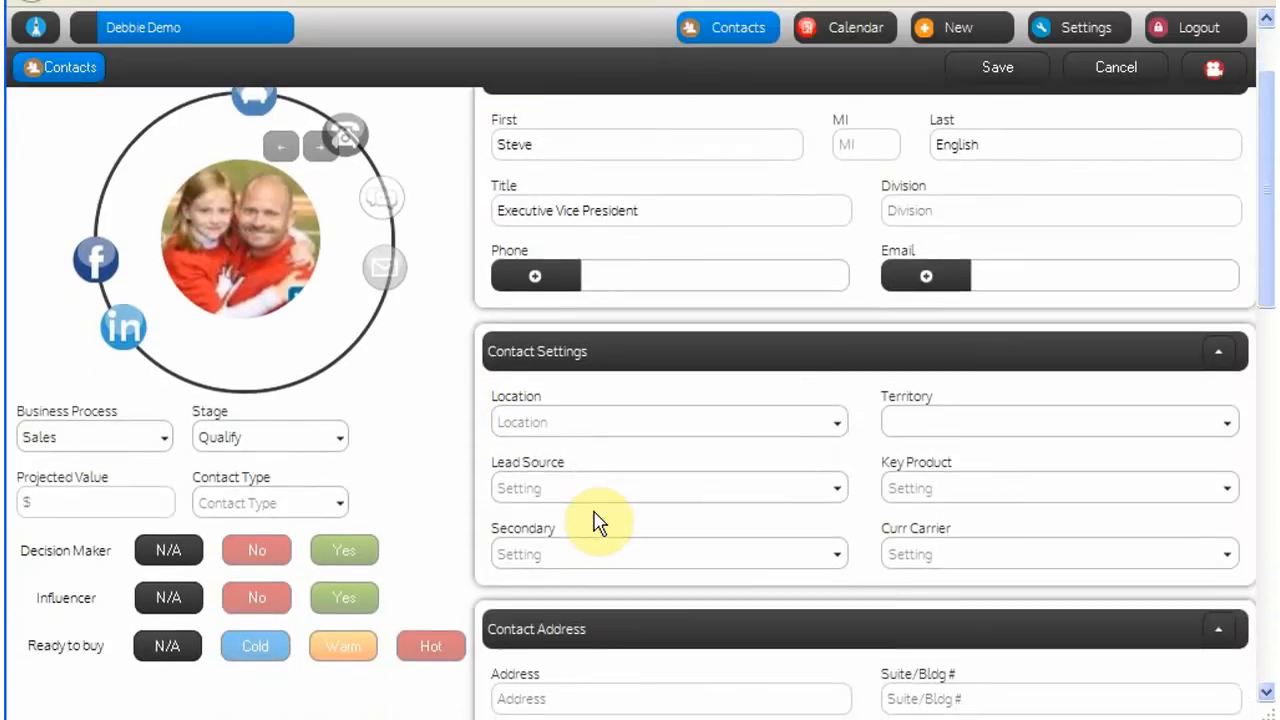
pyautogui.scroll(-1, 594, 520)
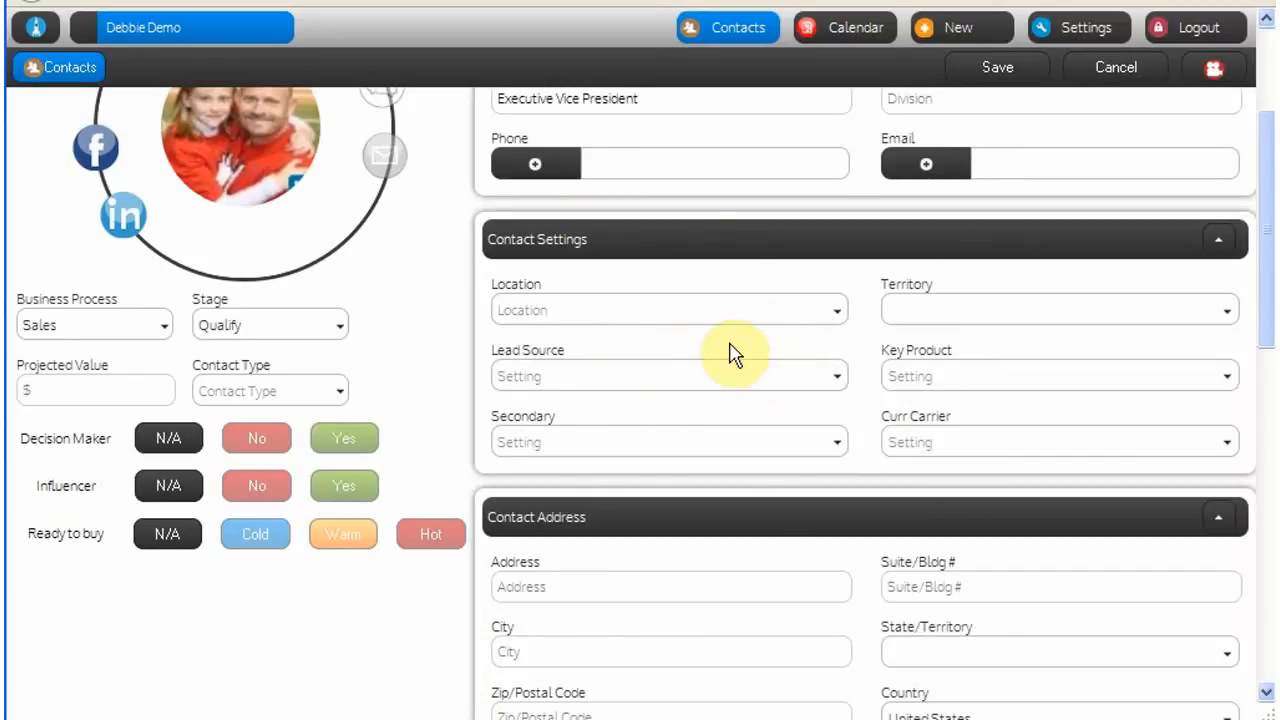
pyautogui.scroll(-1, 730, 355)
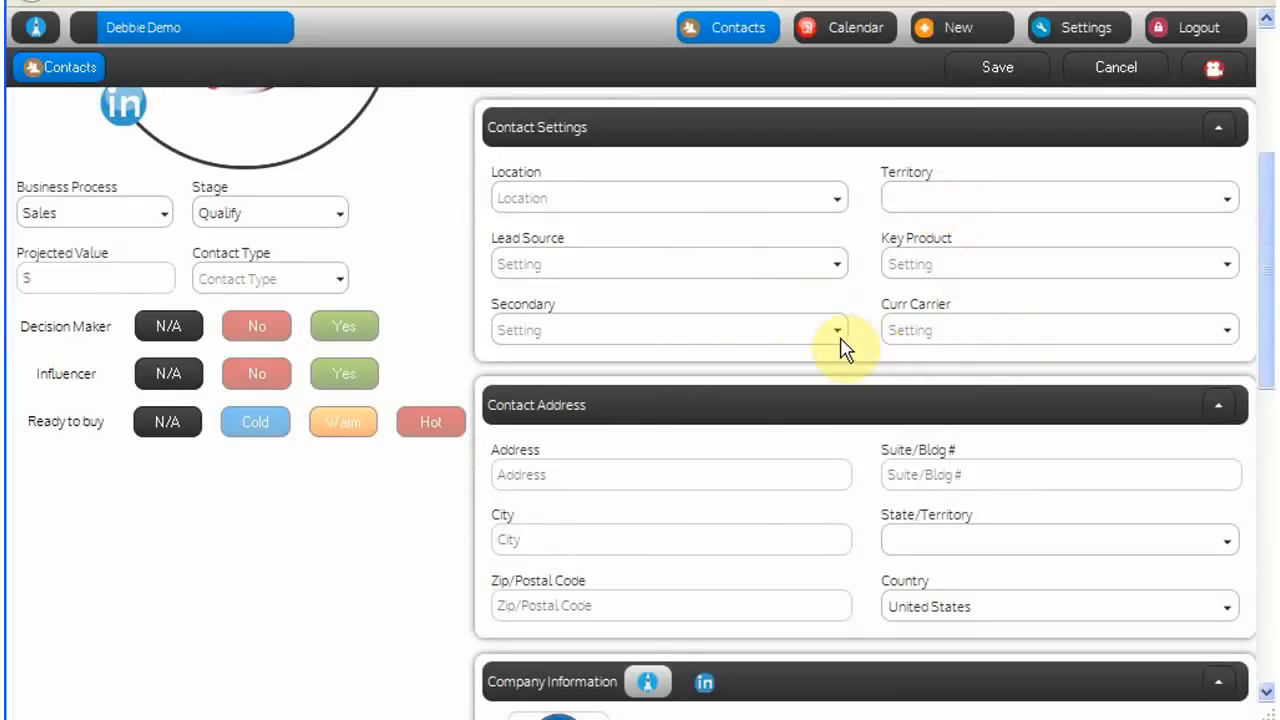
pyautogui.click(835, 264)
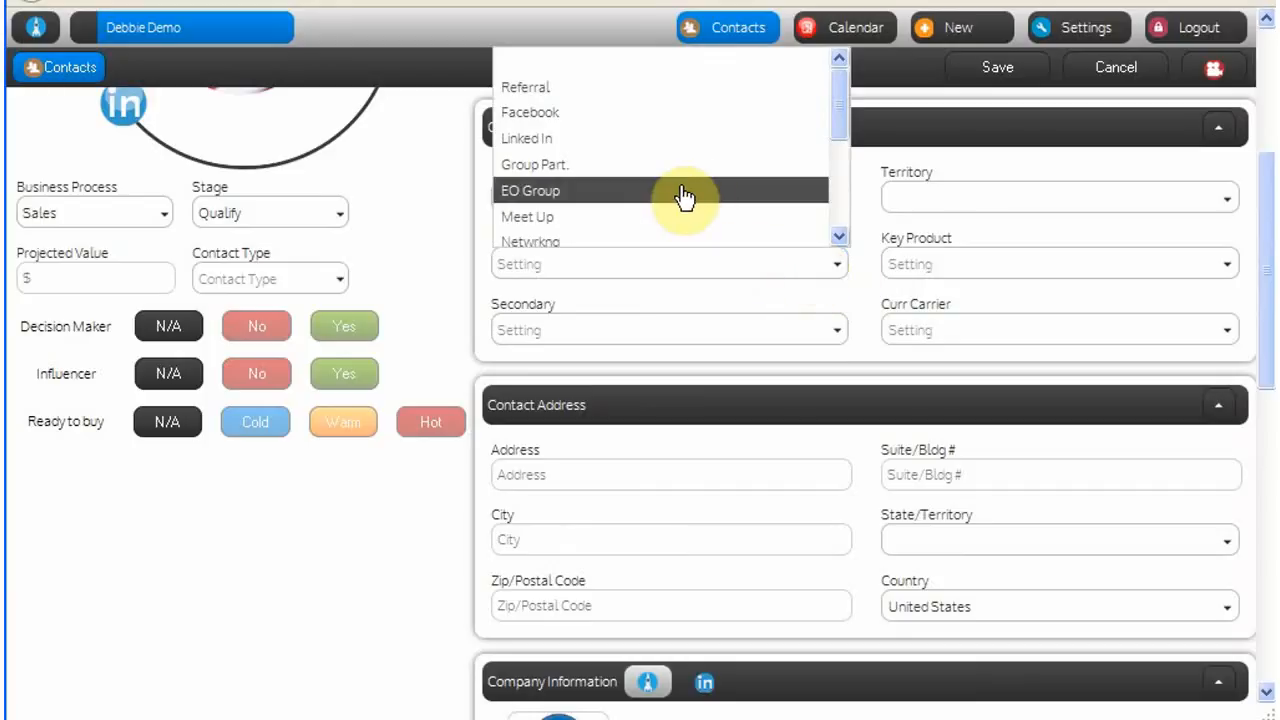
pyautogui.scroll(-1, 680, 194)
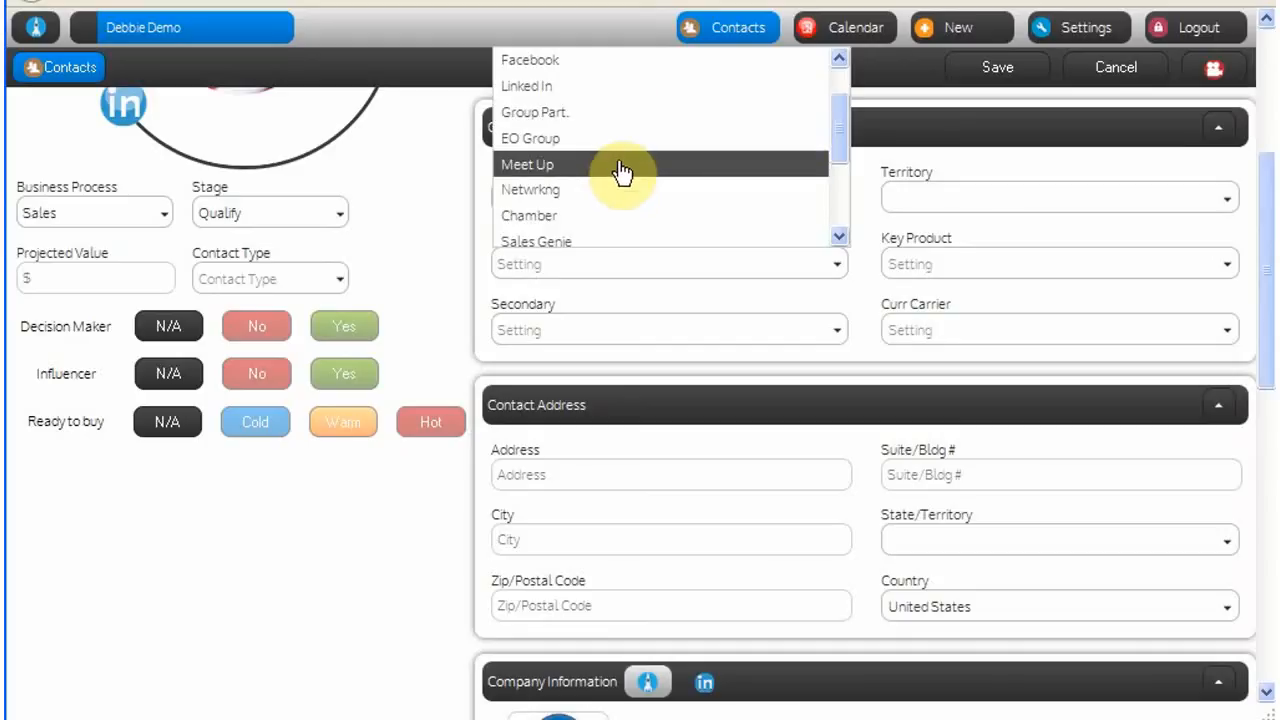
pyautogui.scroll(-1, 654, 150)
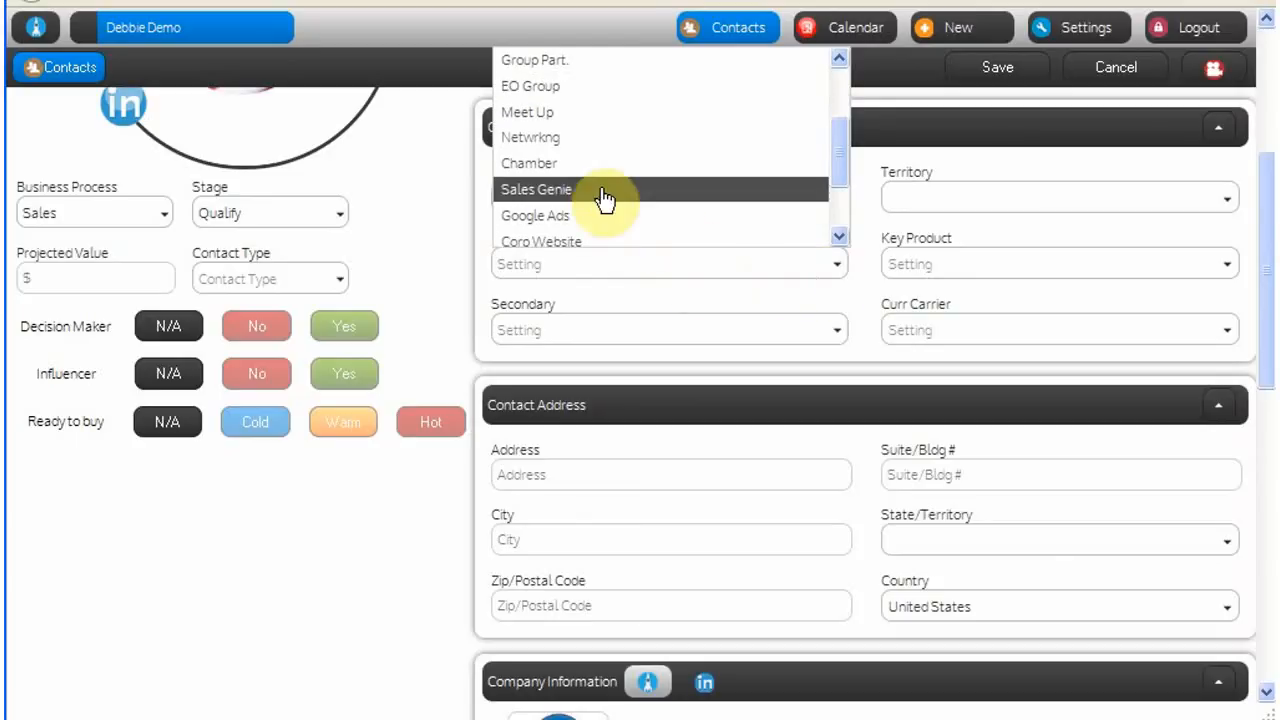
pyautogui.click(585, 164)
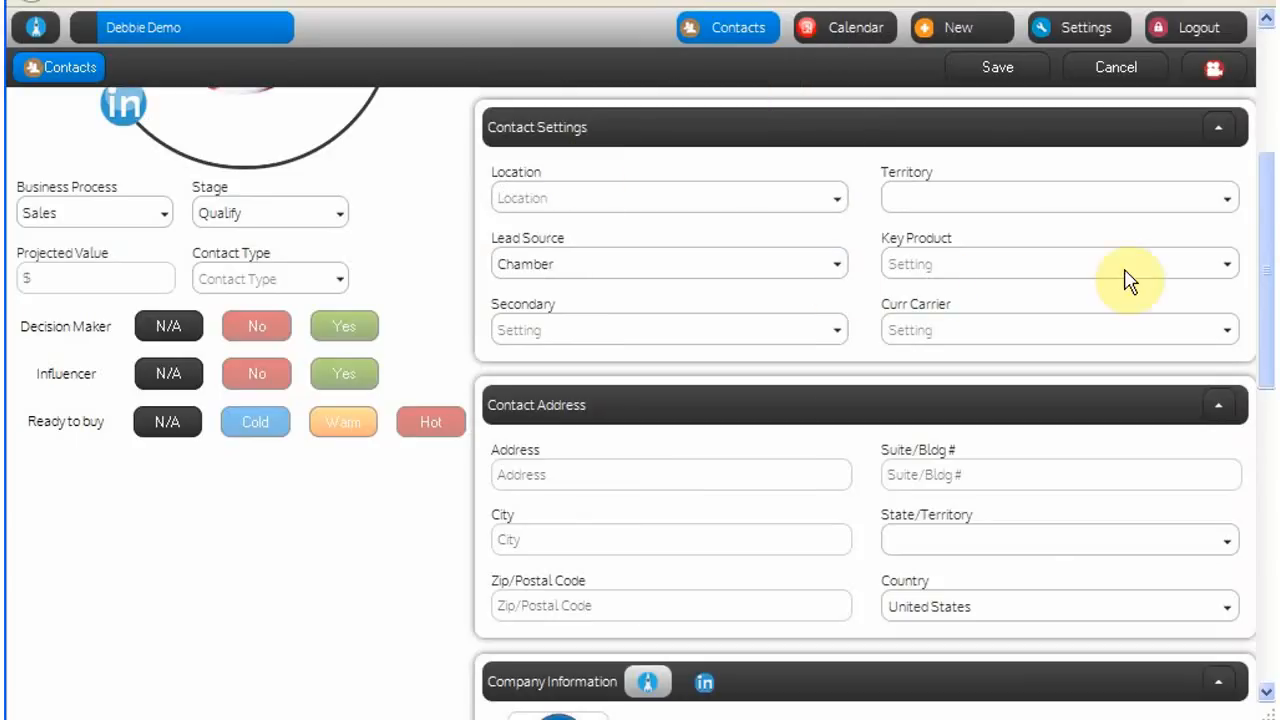
# - Set the contact's key product to Group Med and the secondary product to Ind Life
pyautogui.click(1227, 268)
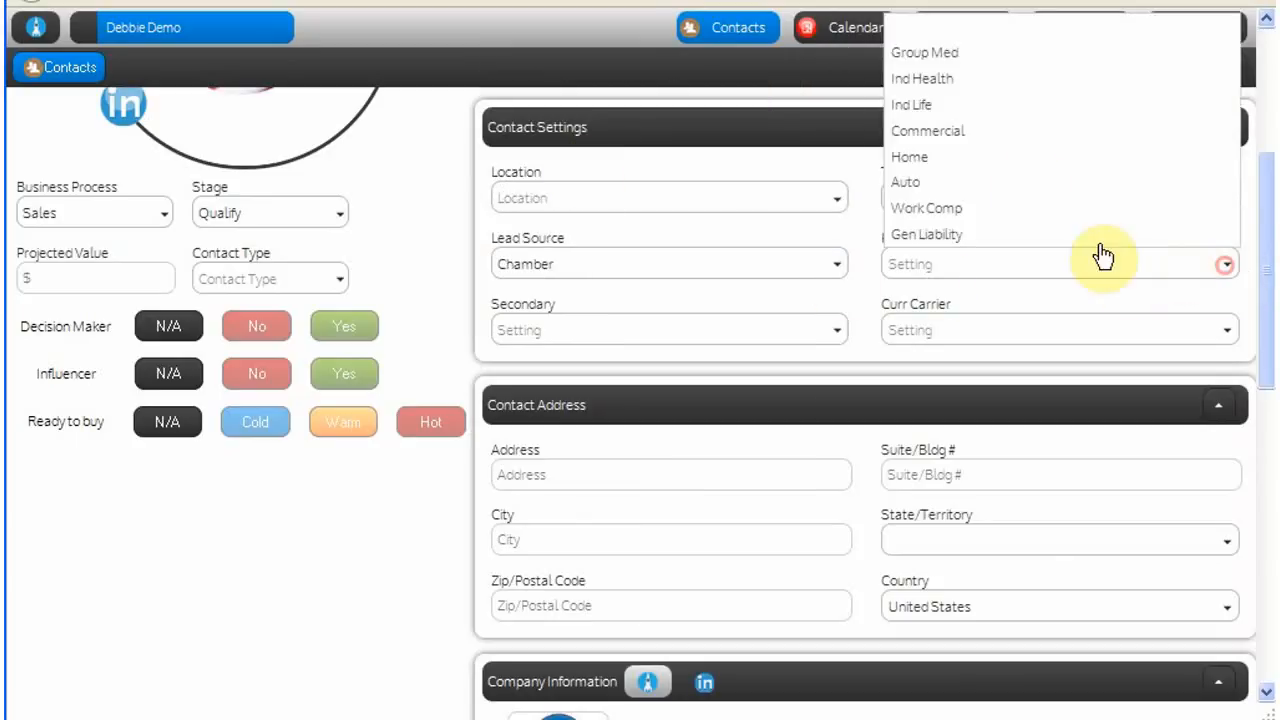
pyautogui.click(953, 55)
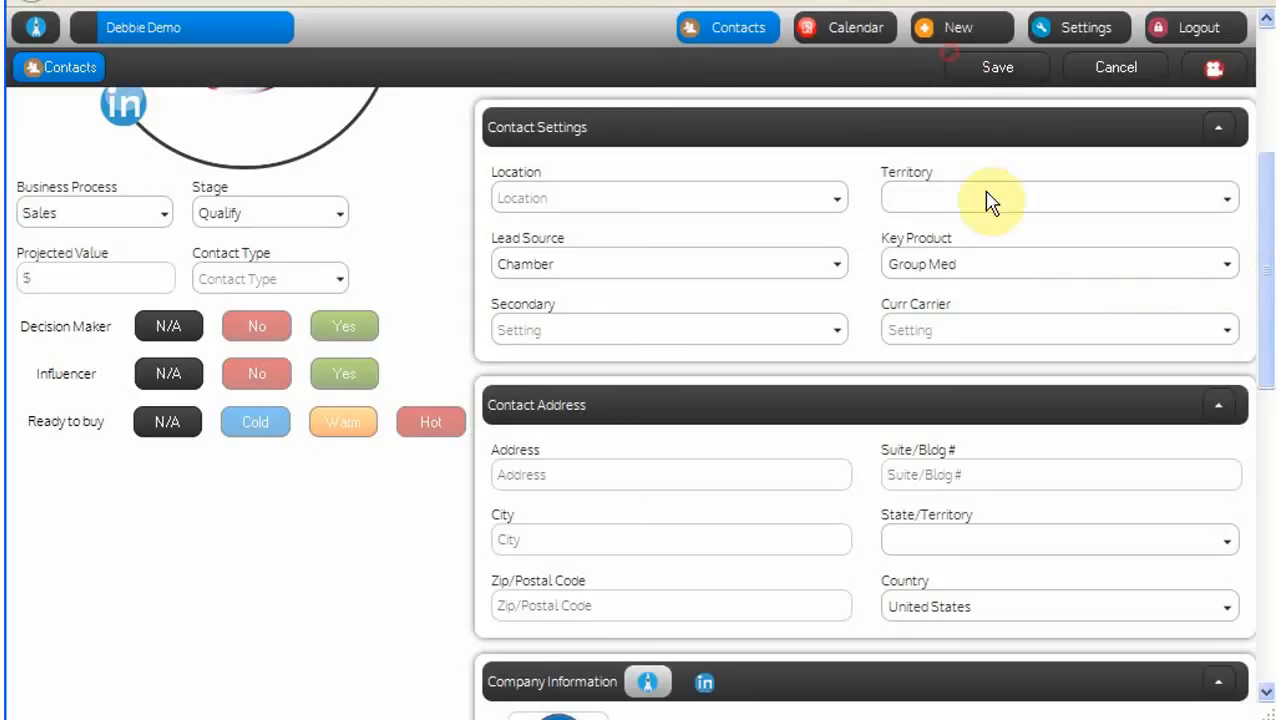
pyautogui.click(838, 334)
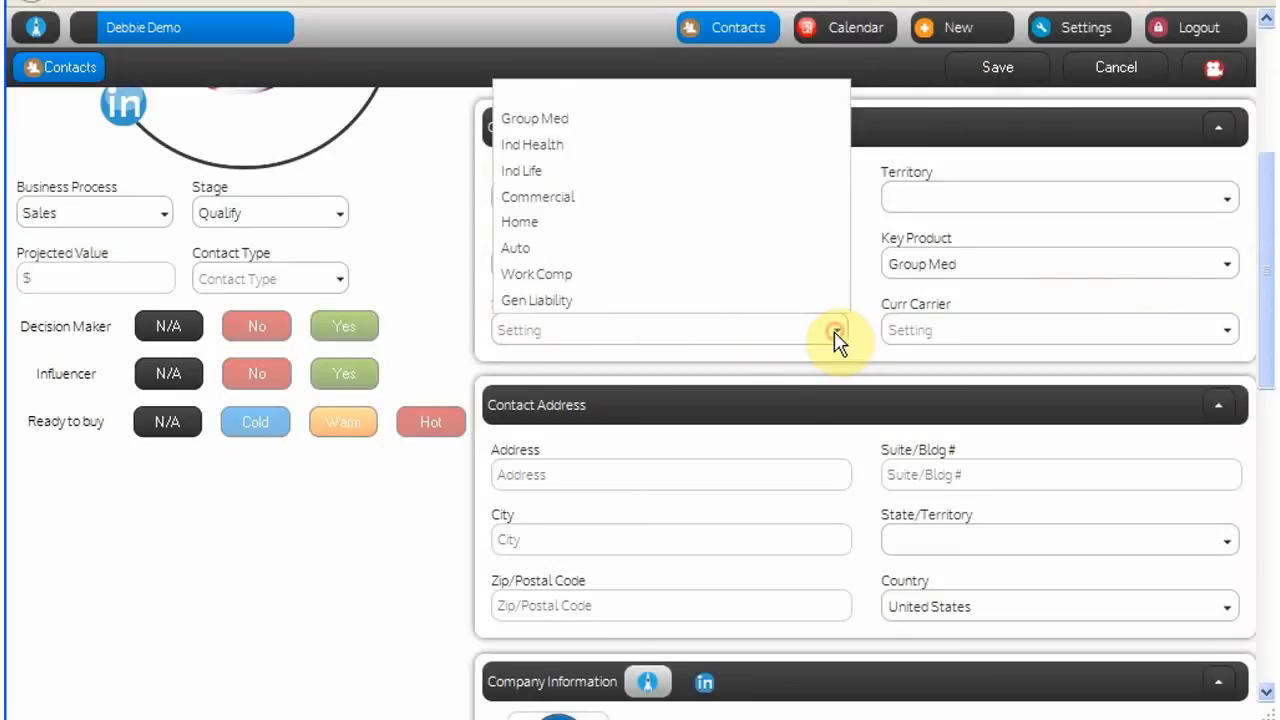
pyautogui.click(550, 172)
# - Set the current carrier in the contact settings to BCBS
pyautogui.click(1222, 334)
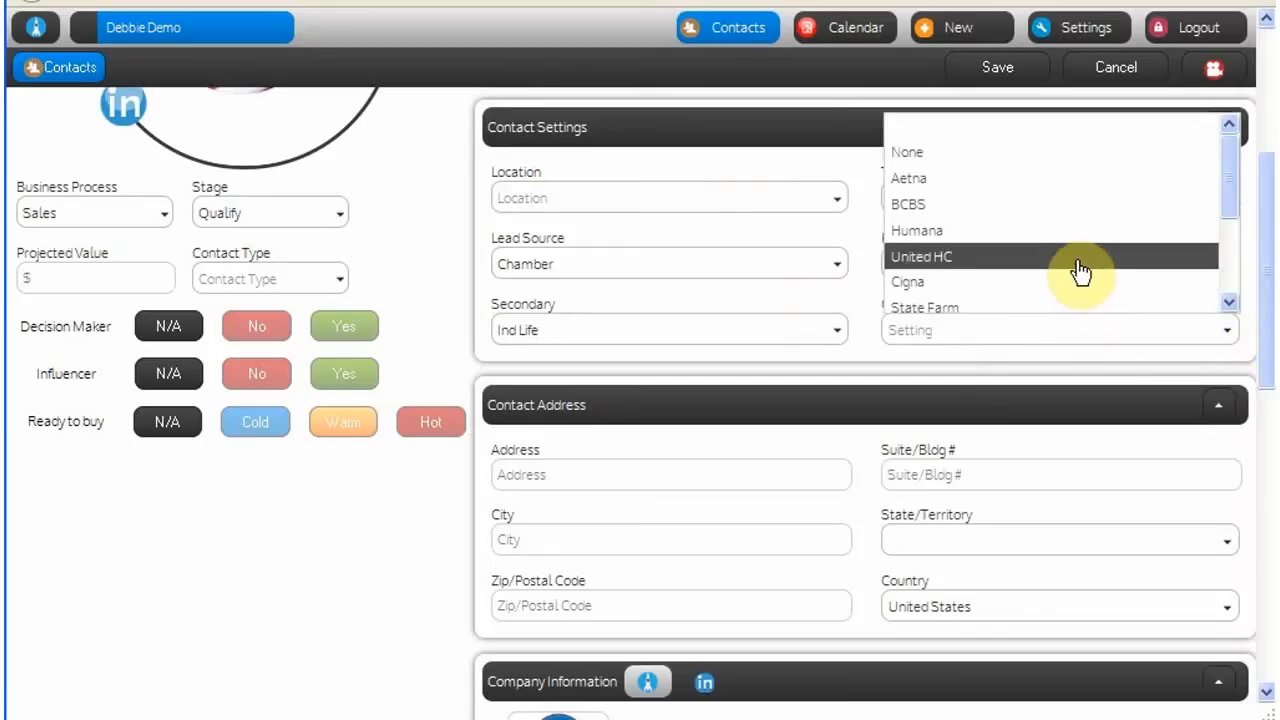
pyautogui.scroll(-1, 1000, 200)
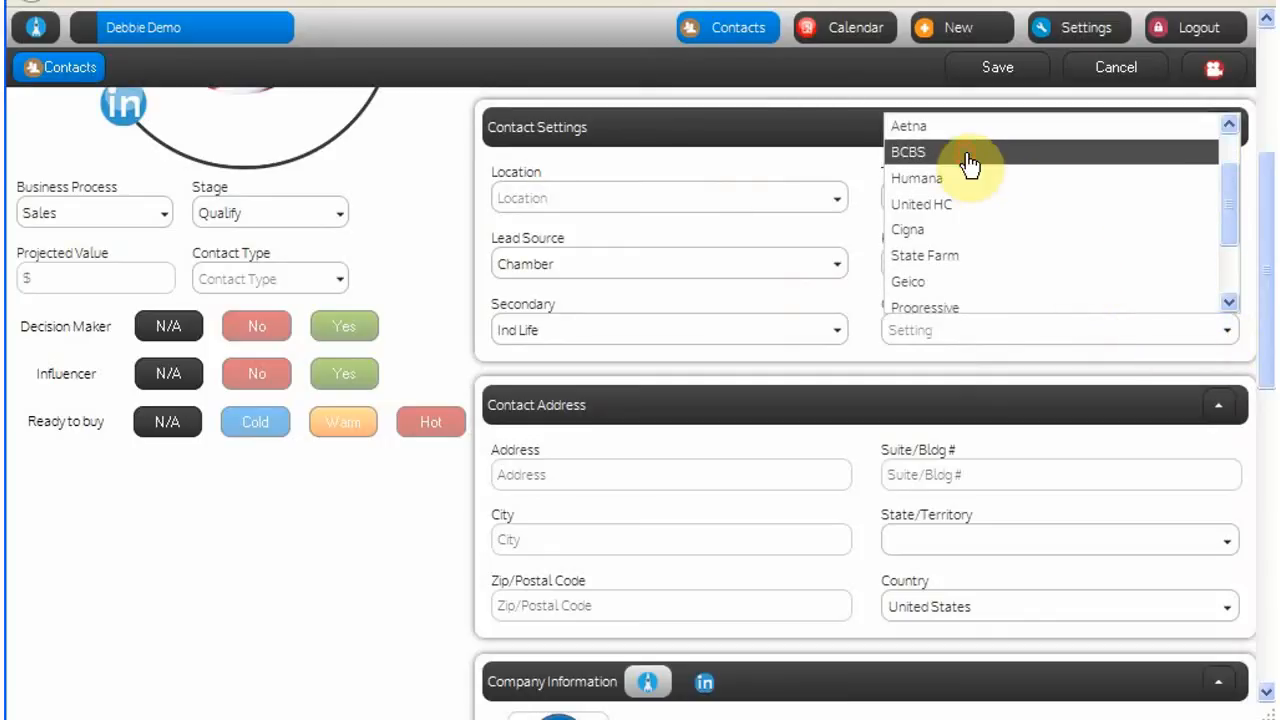
pyautogui.click(977, 151)
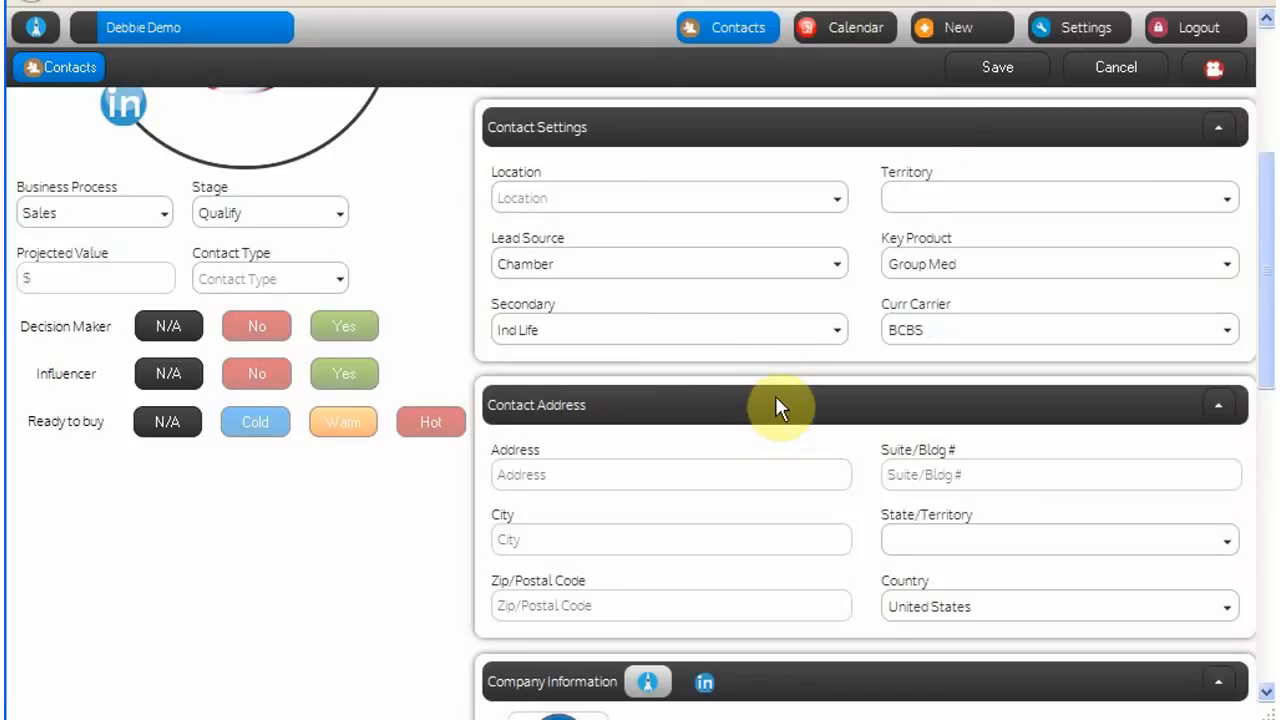
# - Add a special date for lunch with the contact on 4/30/2014 in the Social Hub and save the new contact
pyautogui.scroll(-1, 776, 400)
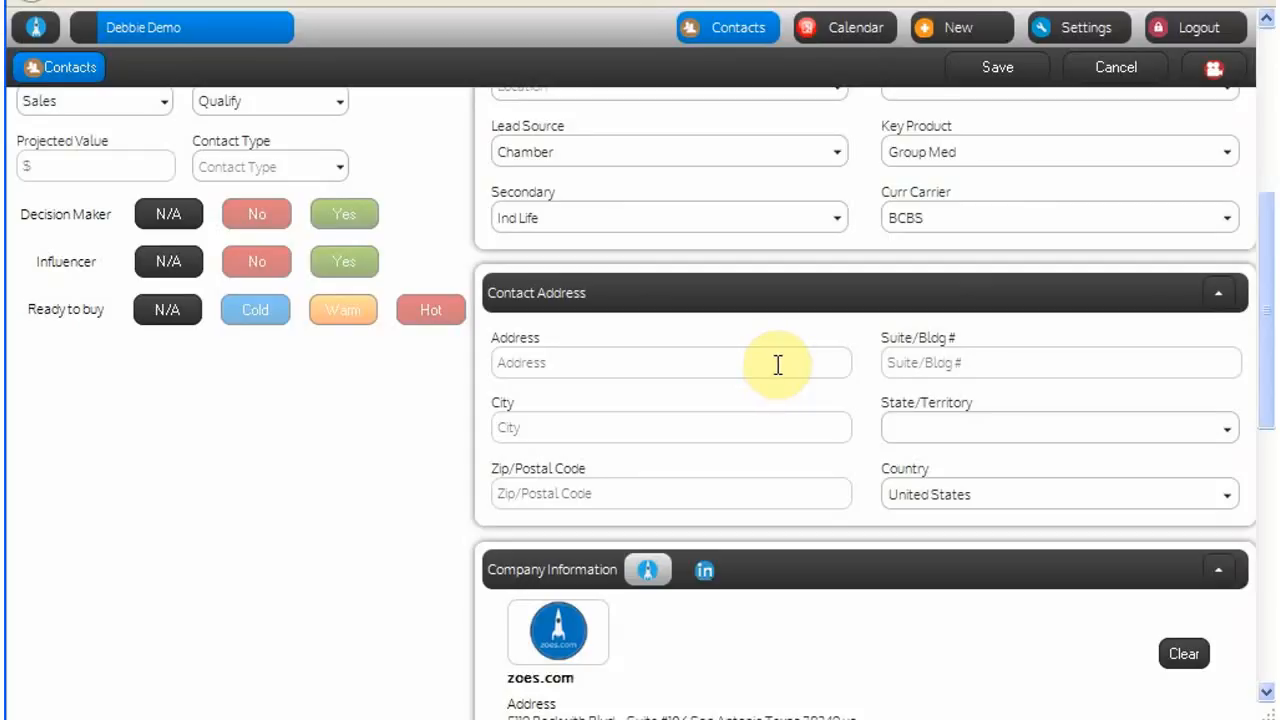
pyautogui.scroll(-2, 778, 362)
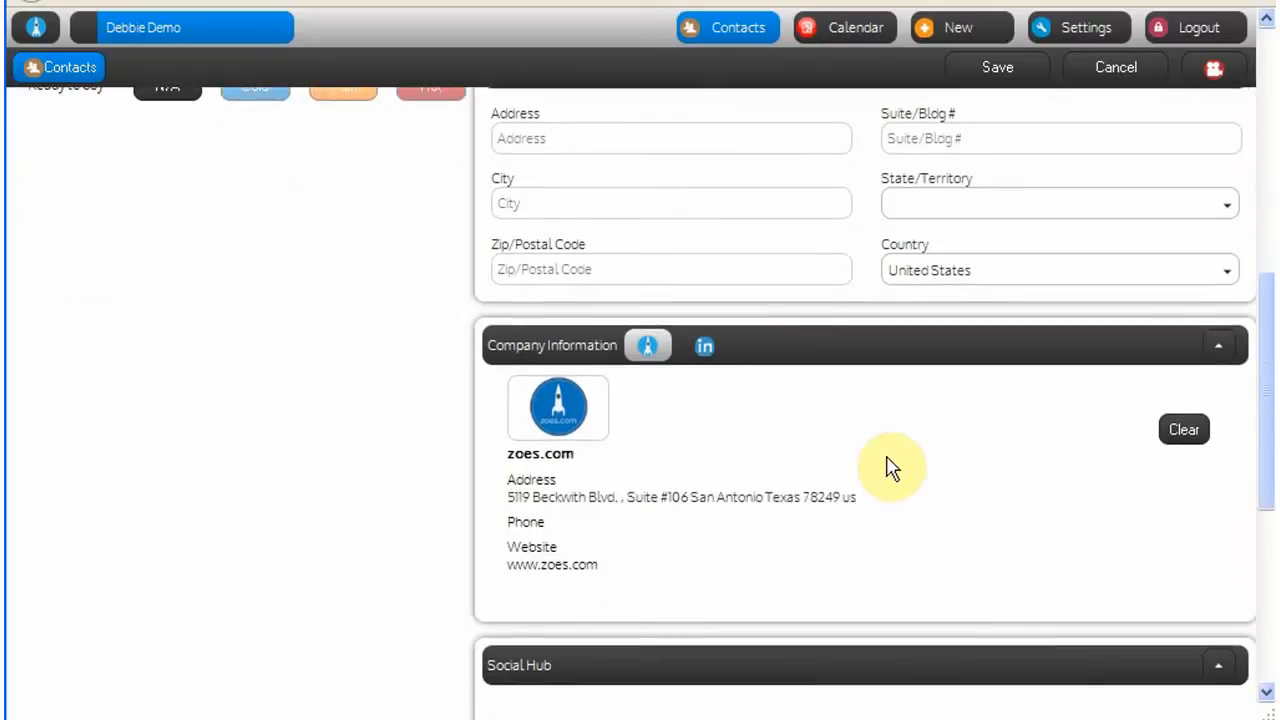
pyautogui.scroll(-2, 891, 466)
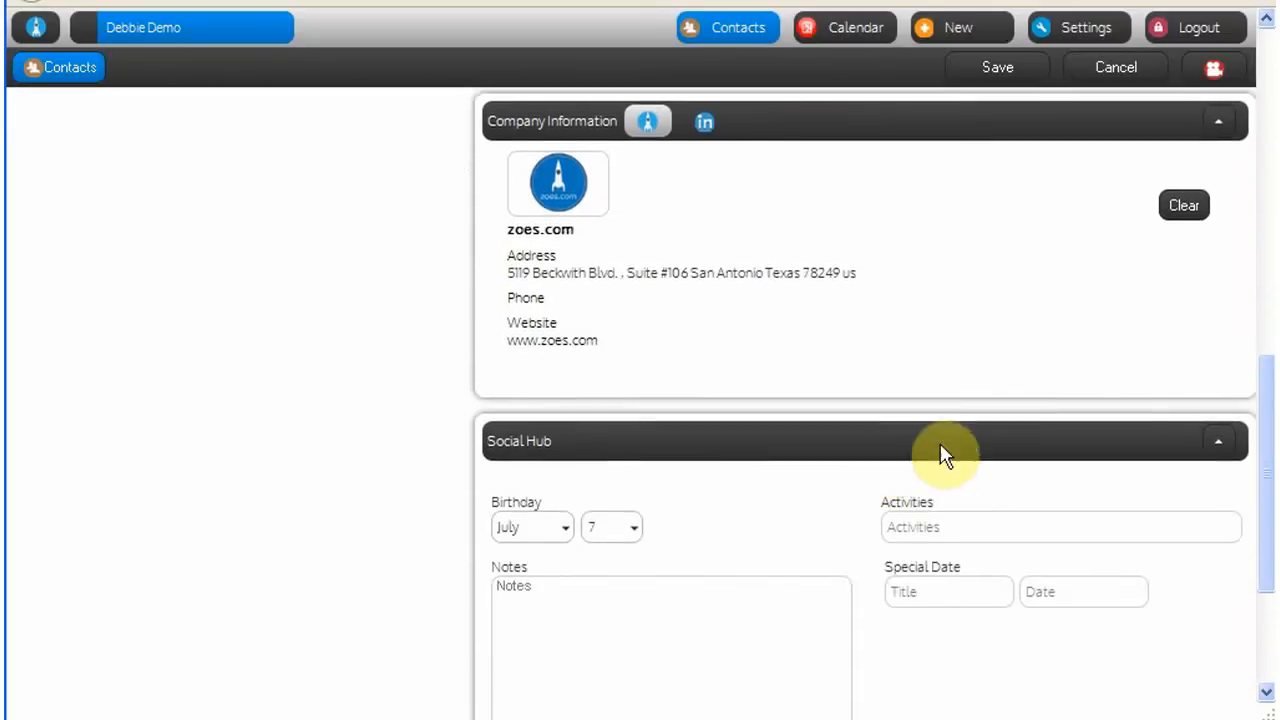
pyautogui.click(922, 592)
pyautogui.scroll(-2, 814, 700)
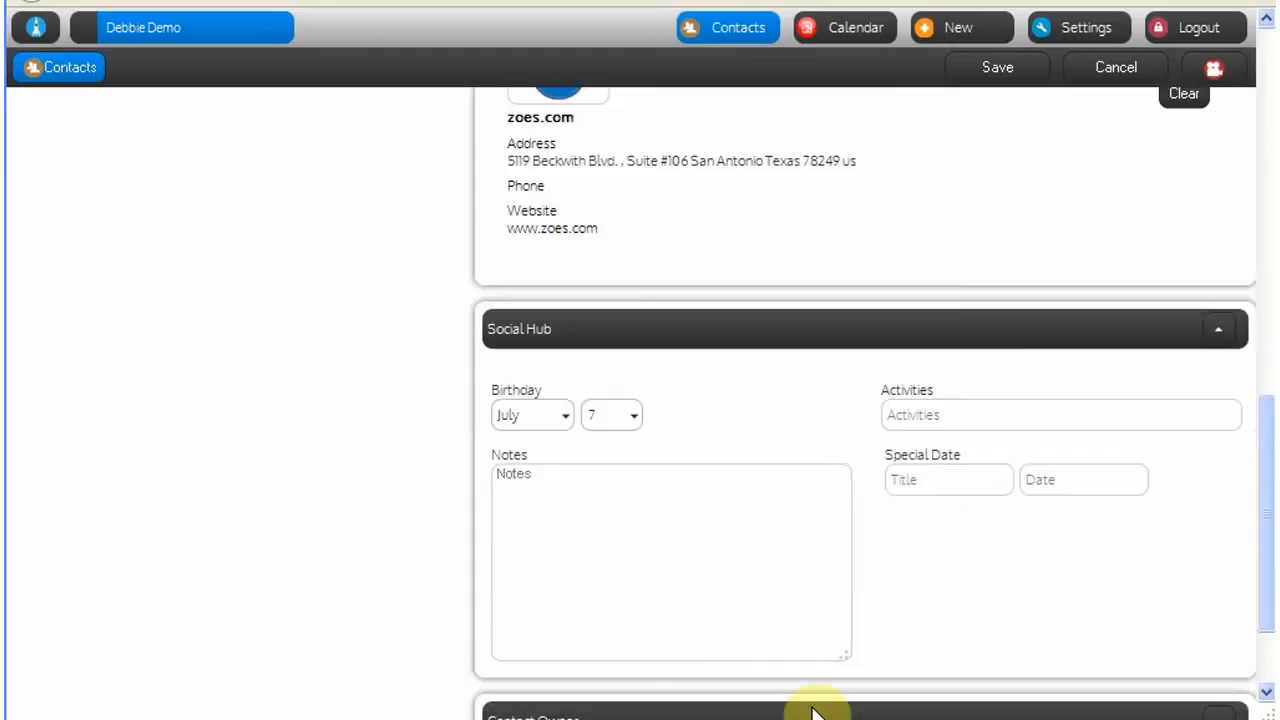
pyautogui.click(937, 480)
pyautogui.click(1066, 481)
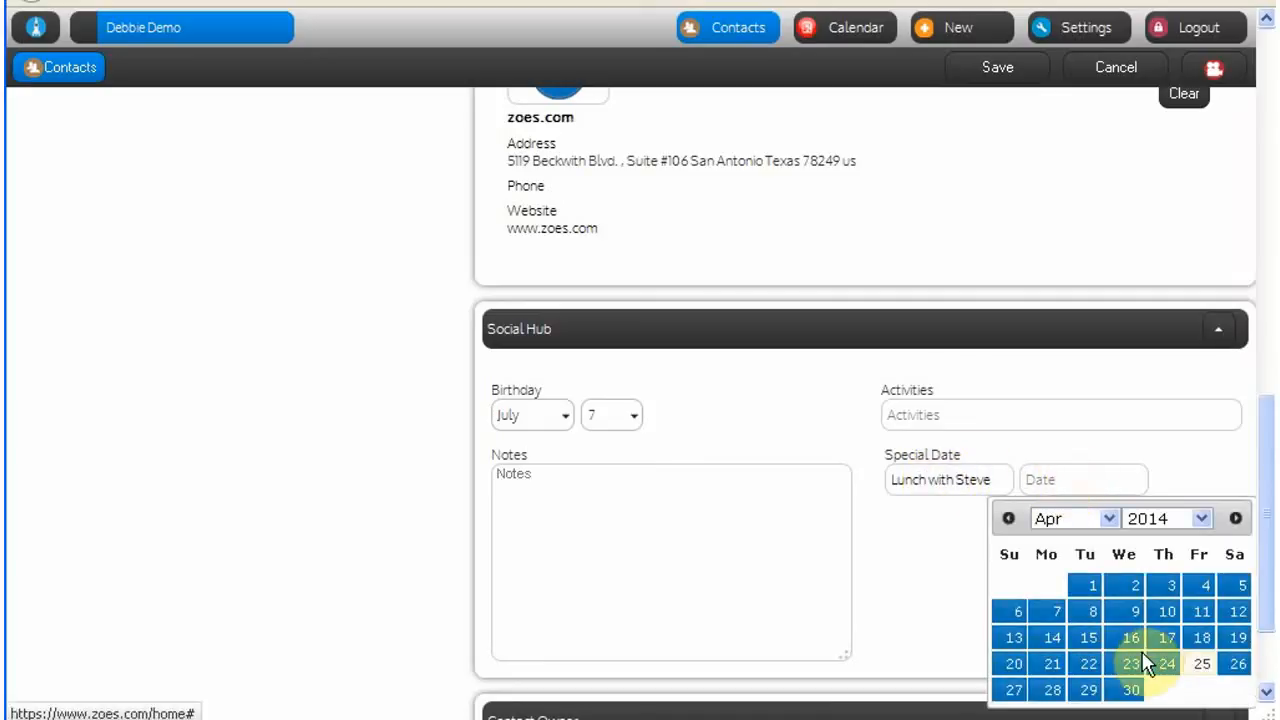
pyautogui.click(1127, 689)
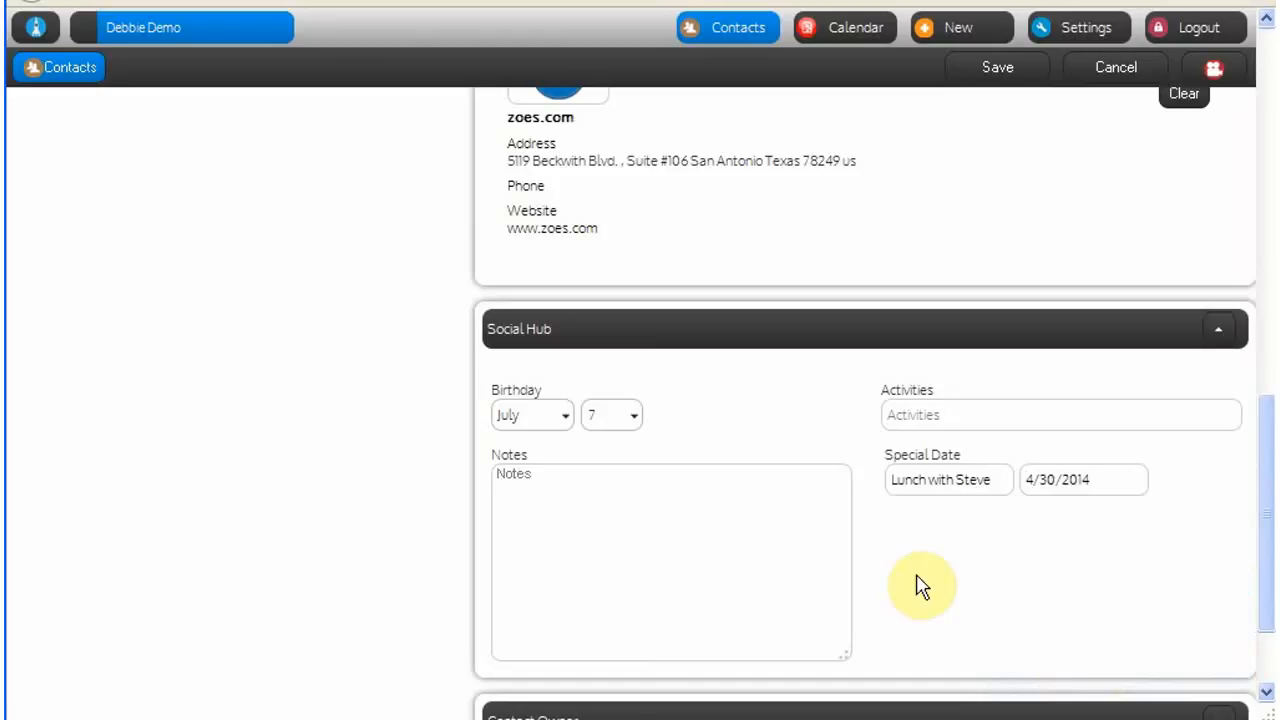
pyautogui.scroll(15, 940, 560)
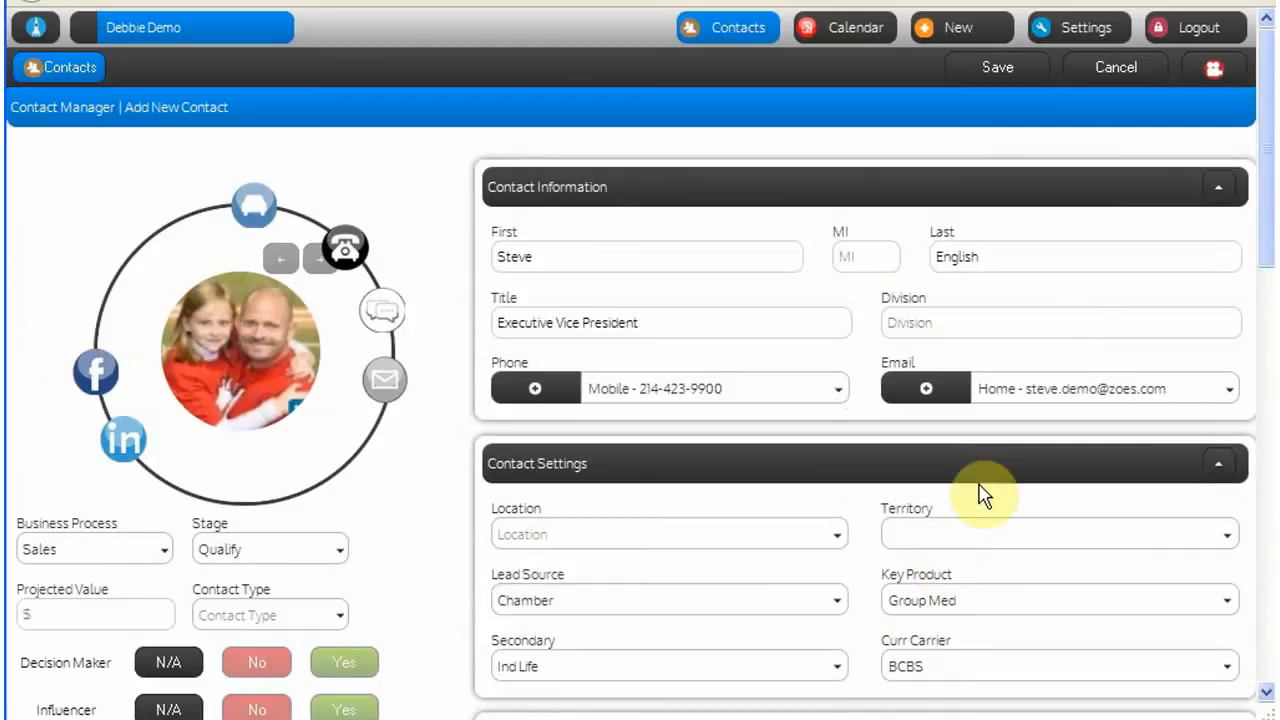
pyautogui.click(995, 72)
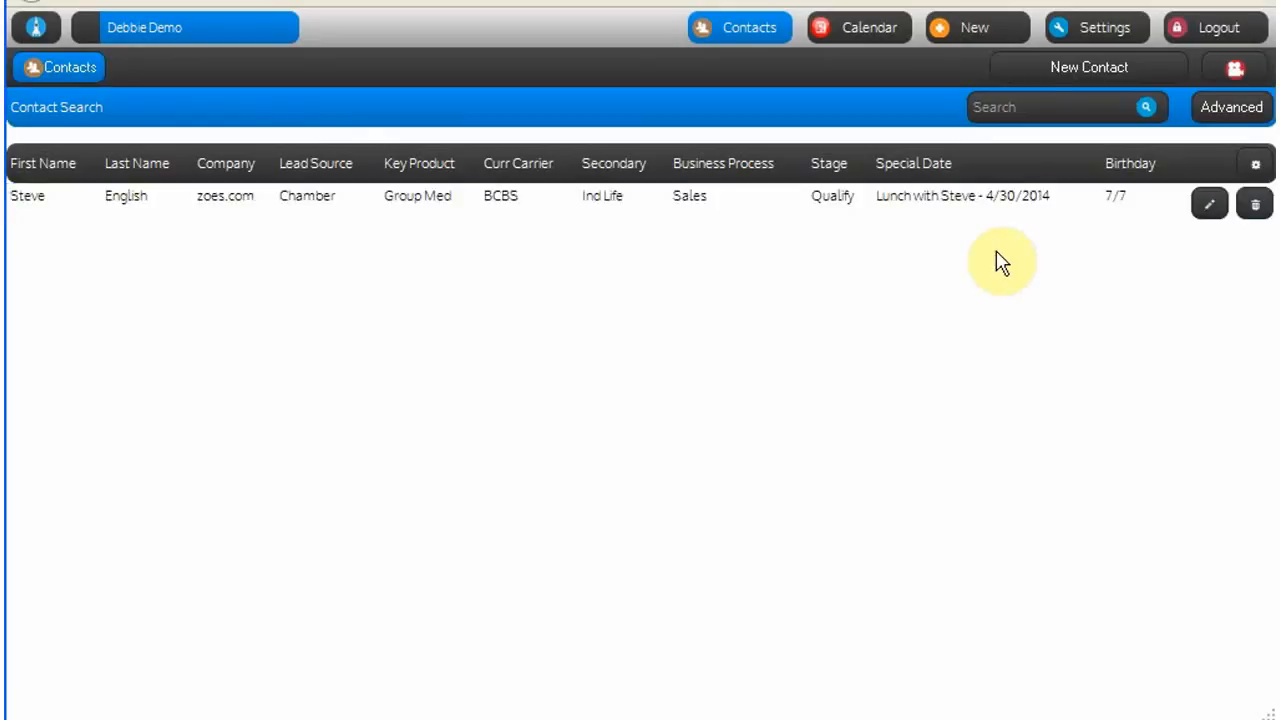
# - Create a new event from the saved contact's card, titled as a lunch with the contact, with the location Pappas
pyautogui.click(640, 205)
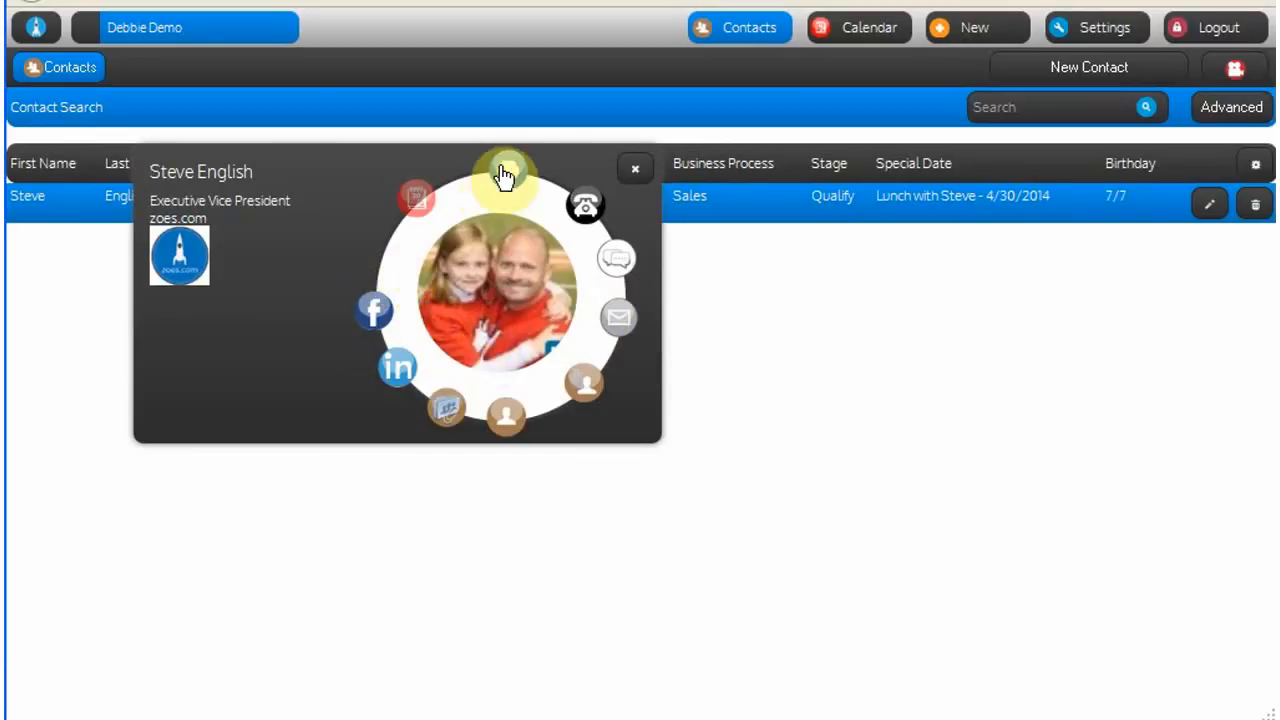
pyautogui.click(418, 207)
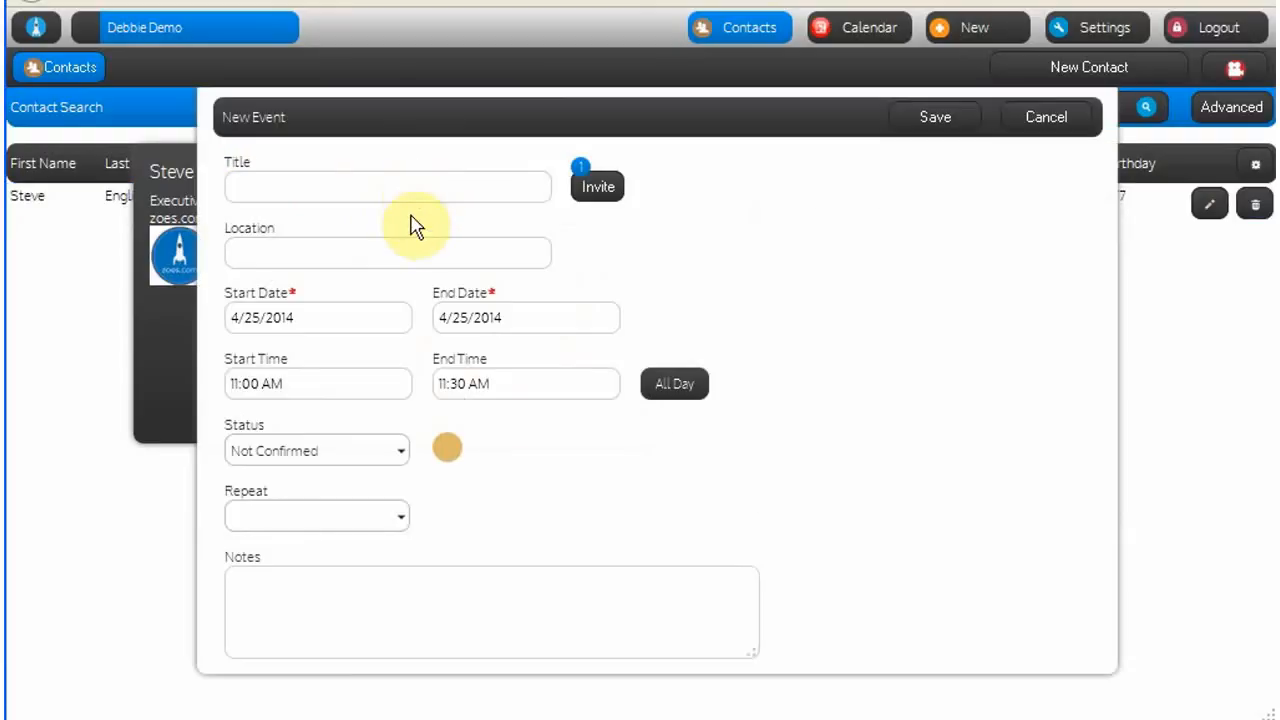
pyautogui.click(331, 188)
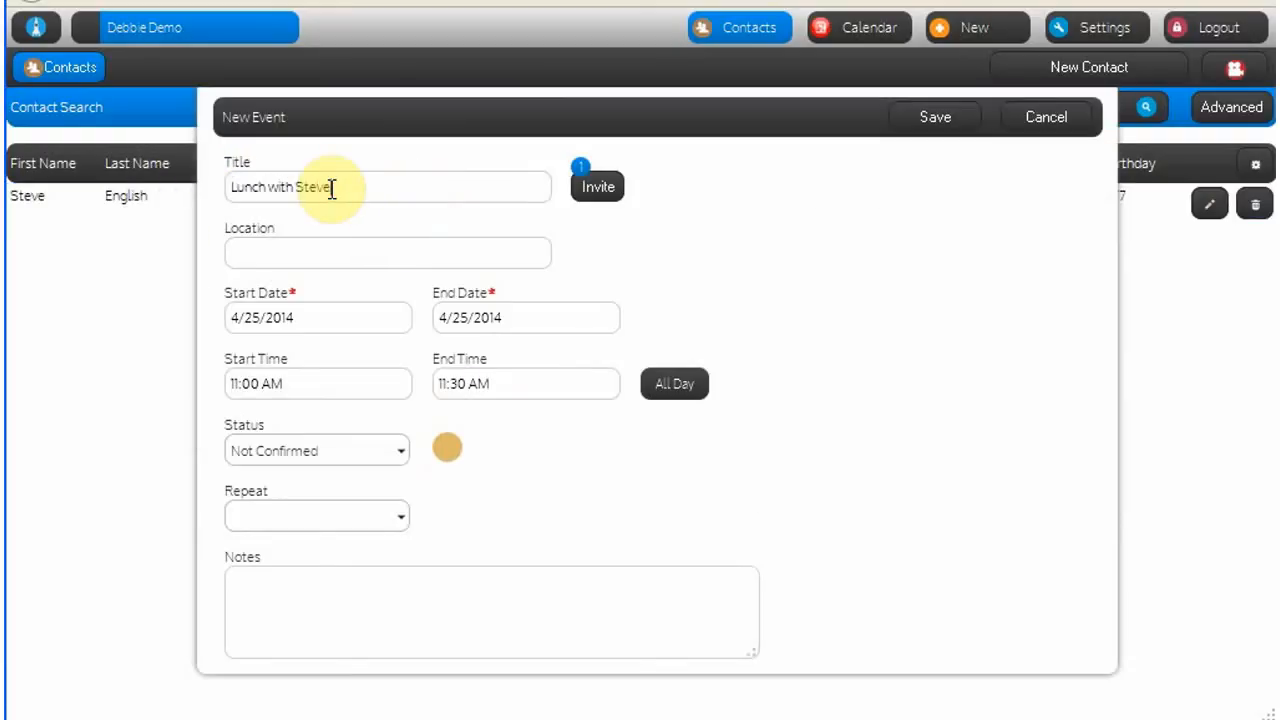
pyautogui.click(282, 250)
pyautogui.click(312, 323)
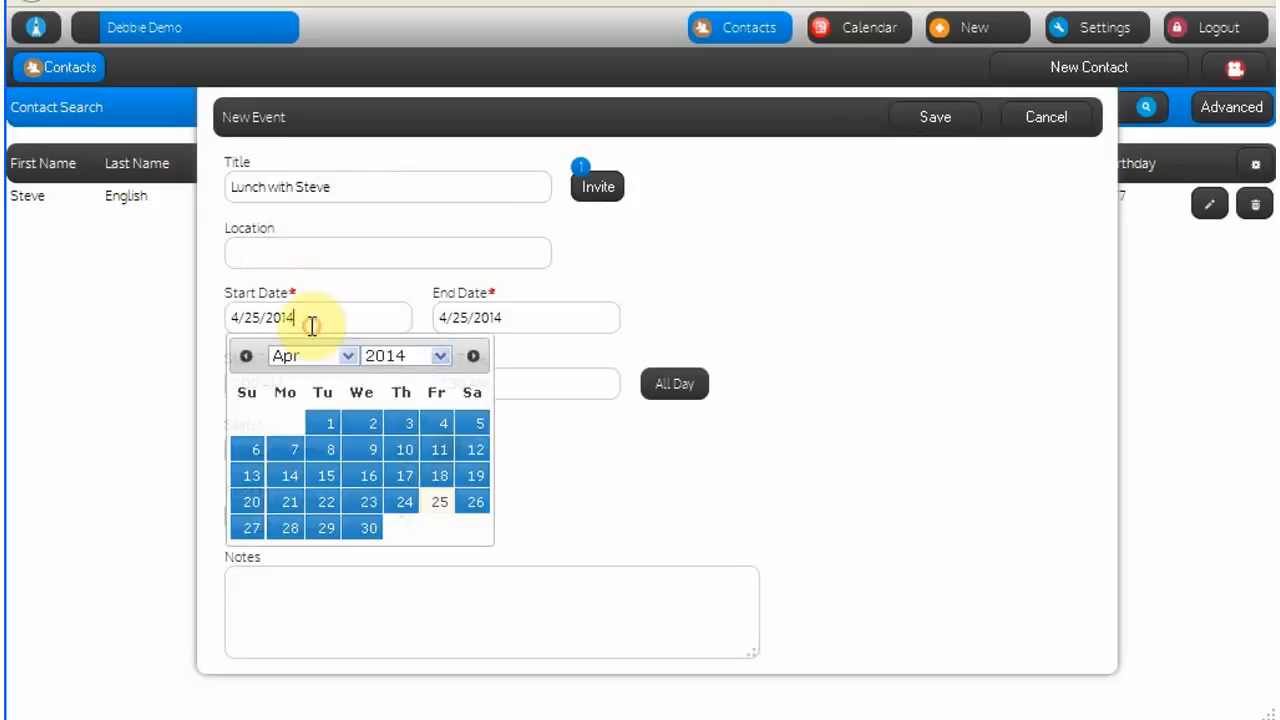
pyautogui.click(272, 251)
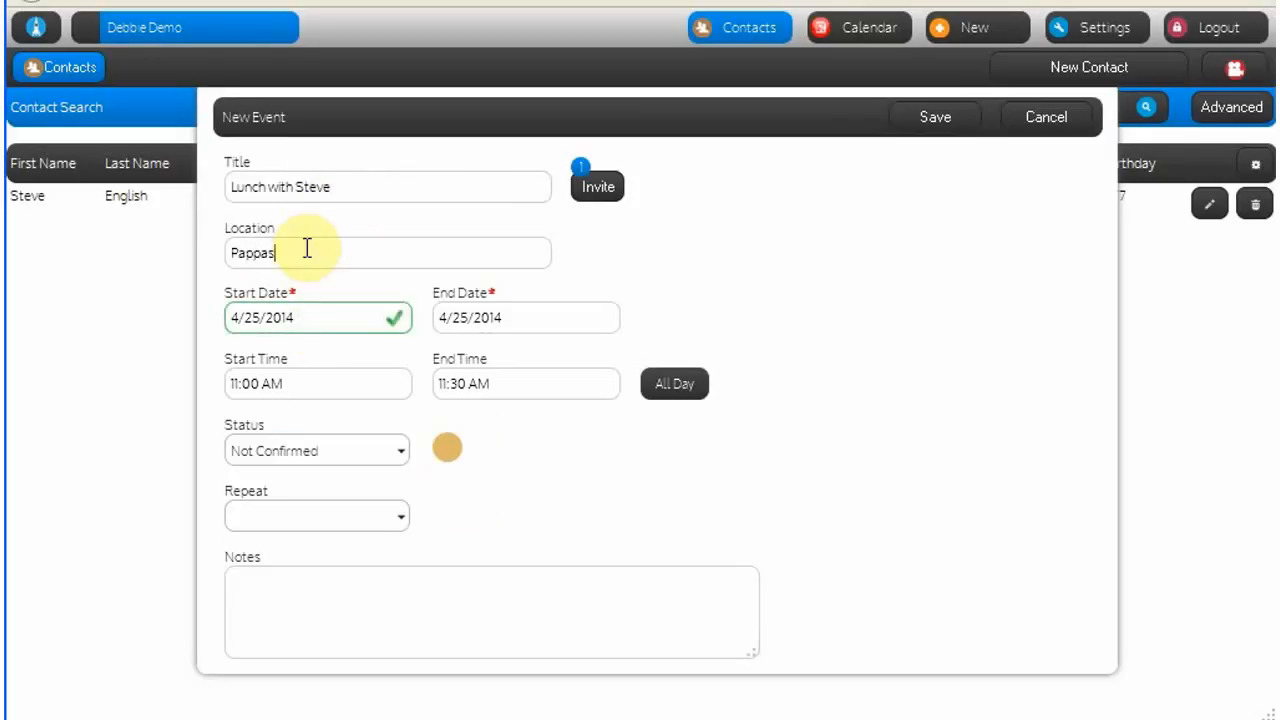
# - Set the lunch event's start date to 4/30/2014 and save it without sending invitations to guests
pyautogui.click(314, 320)
pyautogui.click(368, 530)
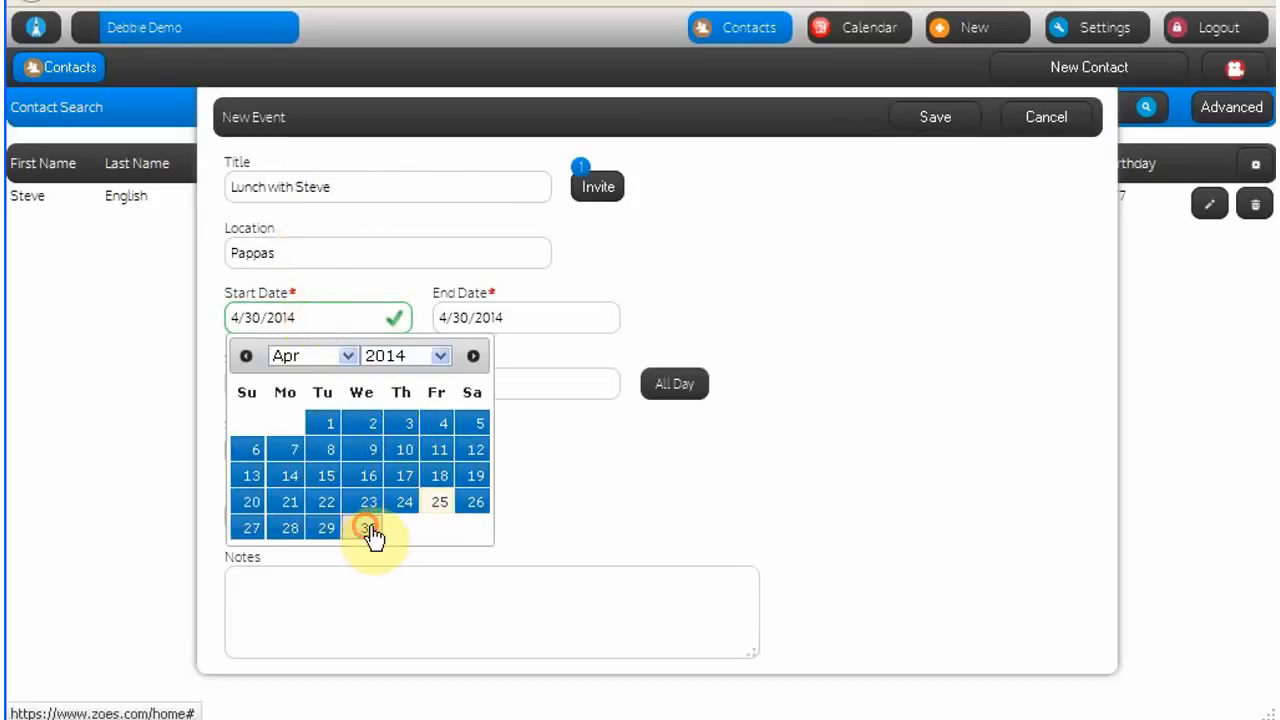
pyautogui.click(937, 117)
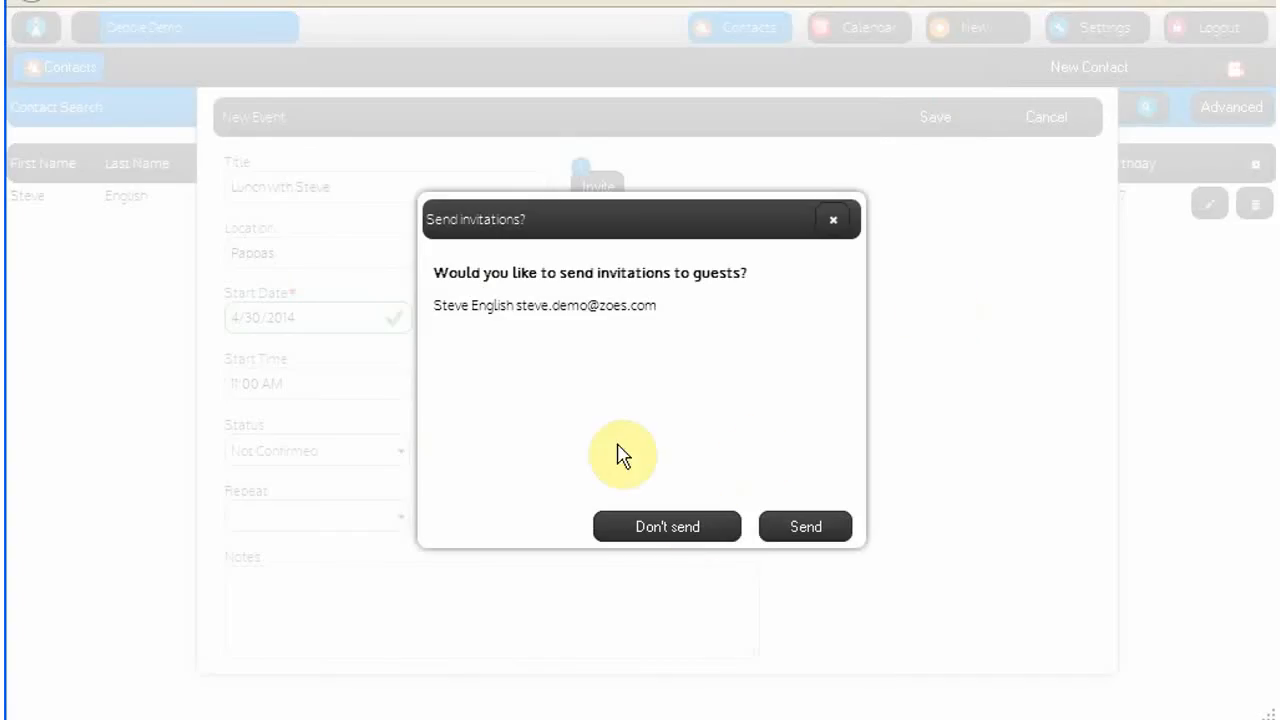
pyautogui.click(655, 530)
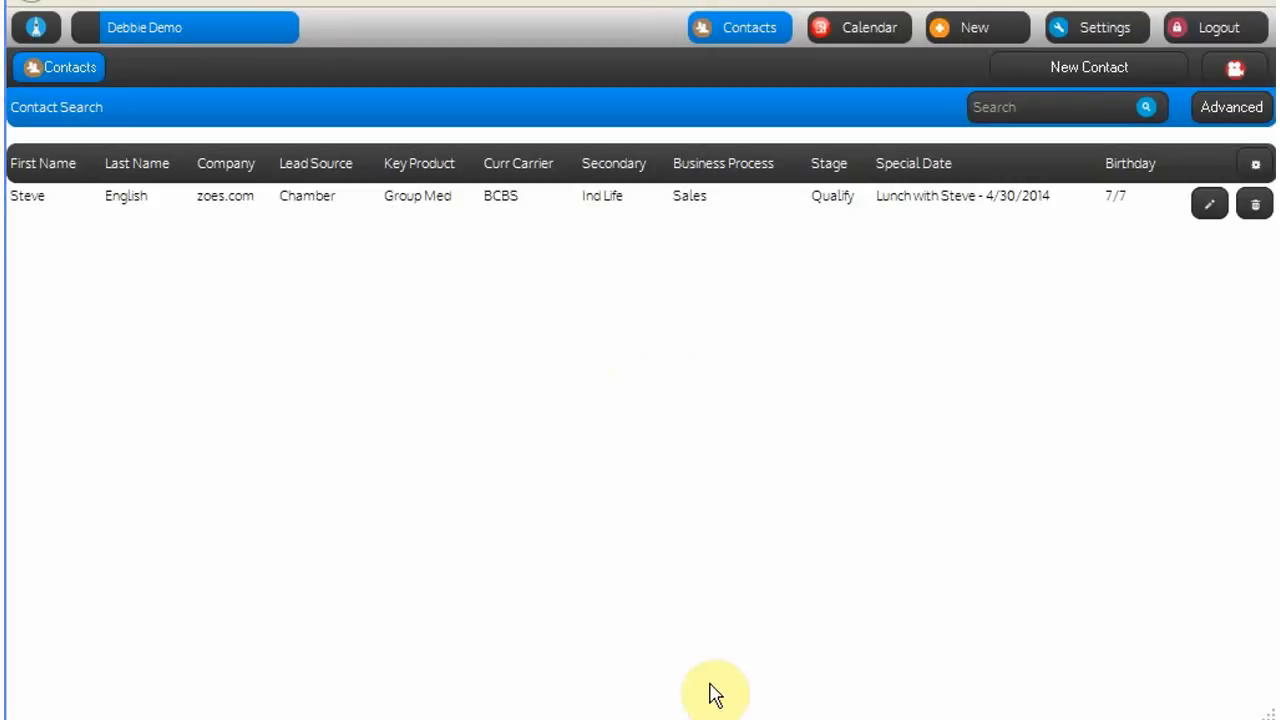
# - Check the April 30 lunch event in the calendar, including its invited guests, and leave it without saving changes
pyautogui.click(846, 30)
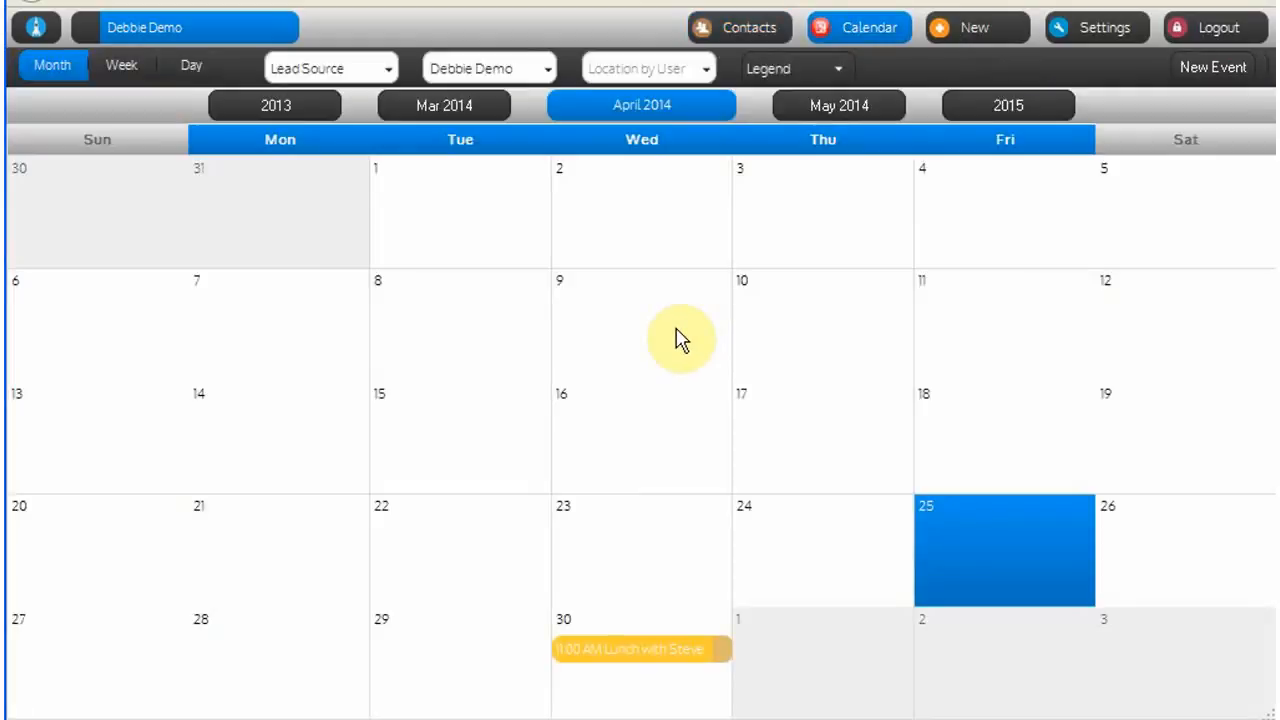
pyautogui.click(618, 652)
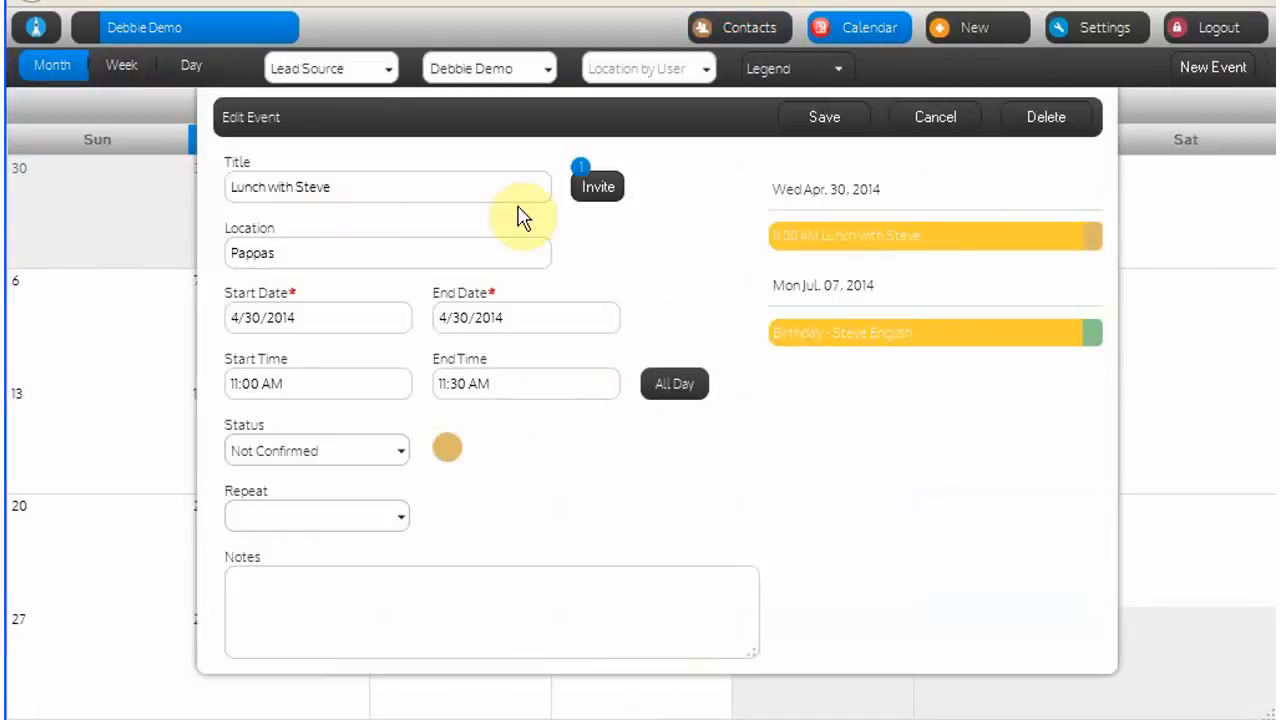
pyautogui.click(598, 192)
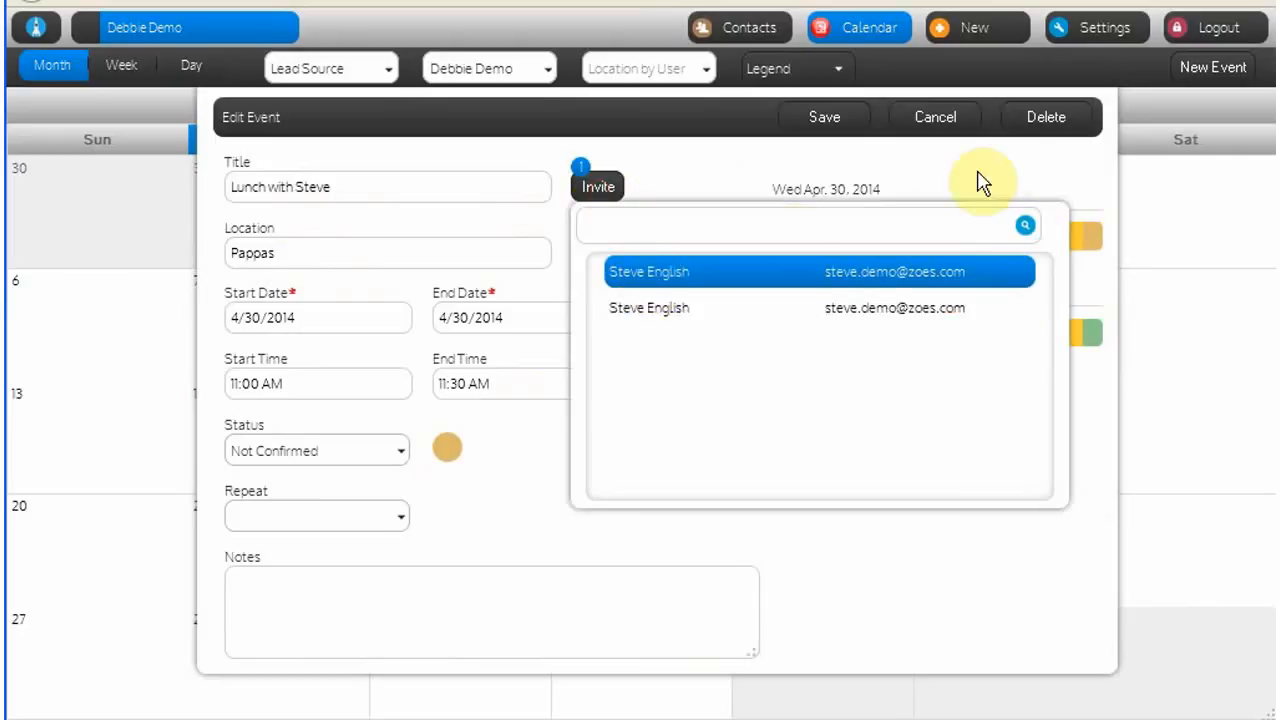
pyautogui.click(940, 118)
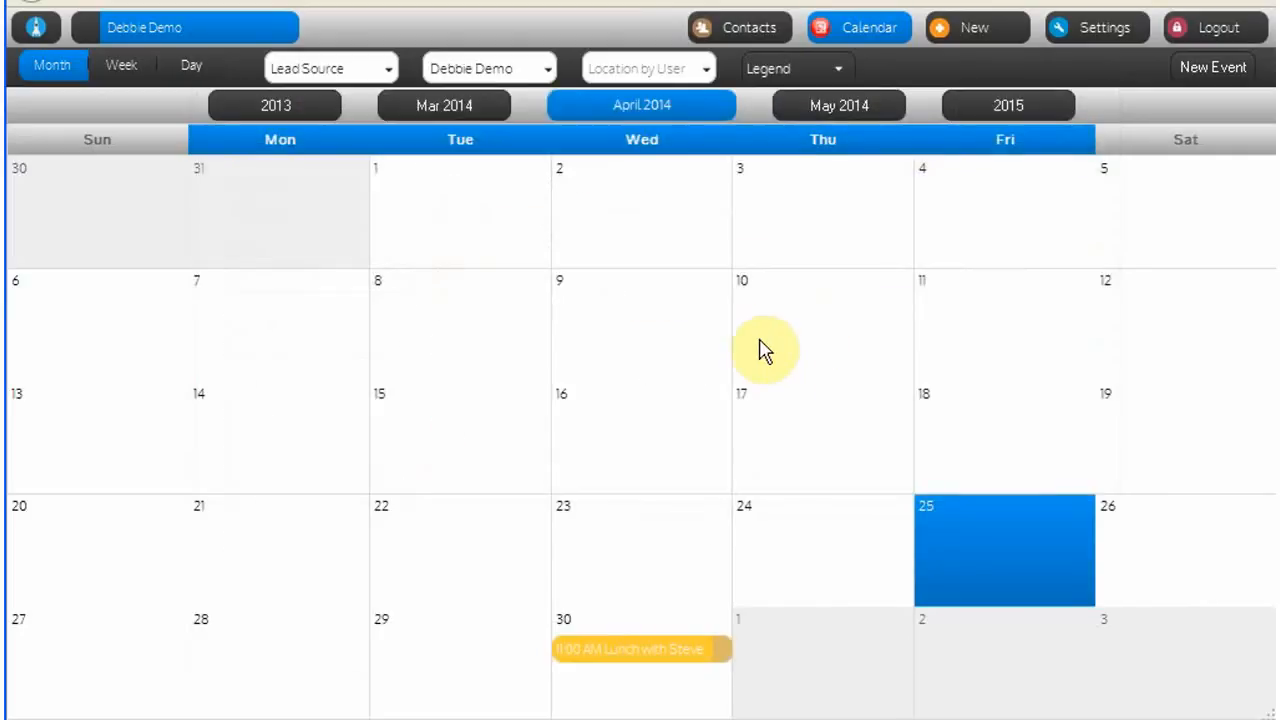
# - Page the calendar forward to July 2014 and check the events in that month
pyautogui.click(825, 110)
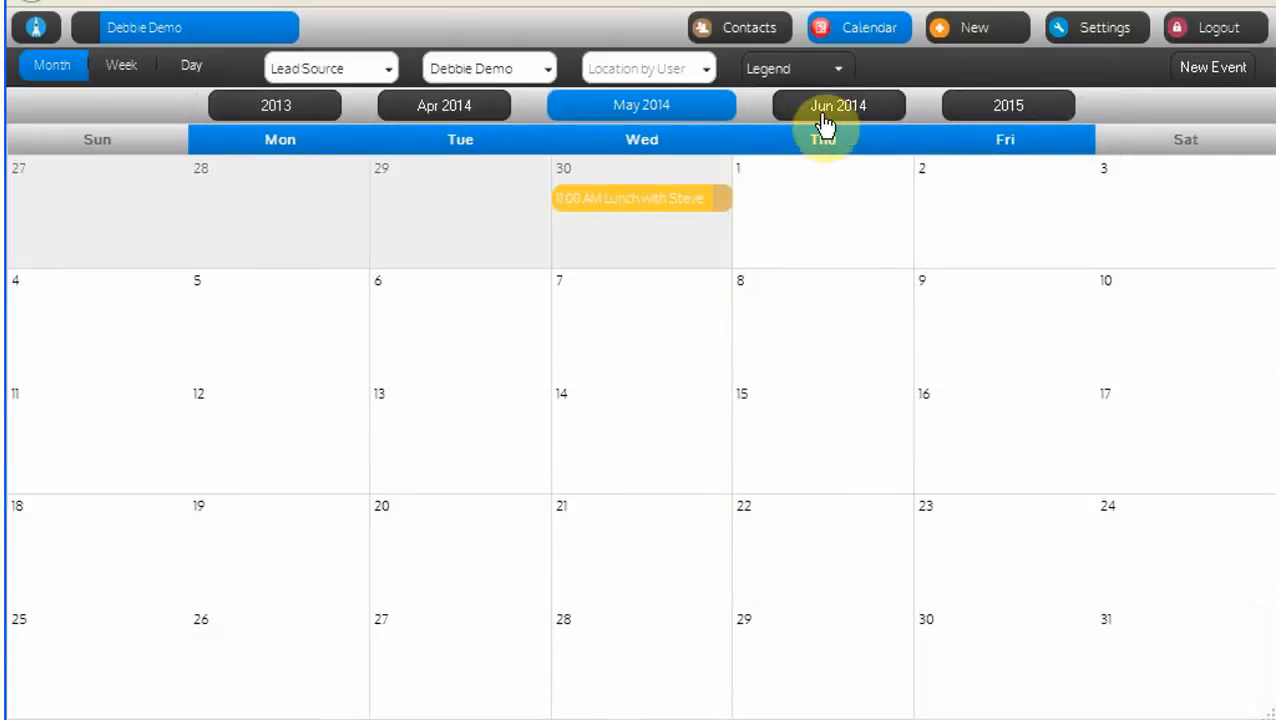
pyautogui.click(809, 110)
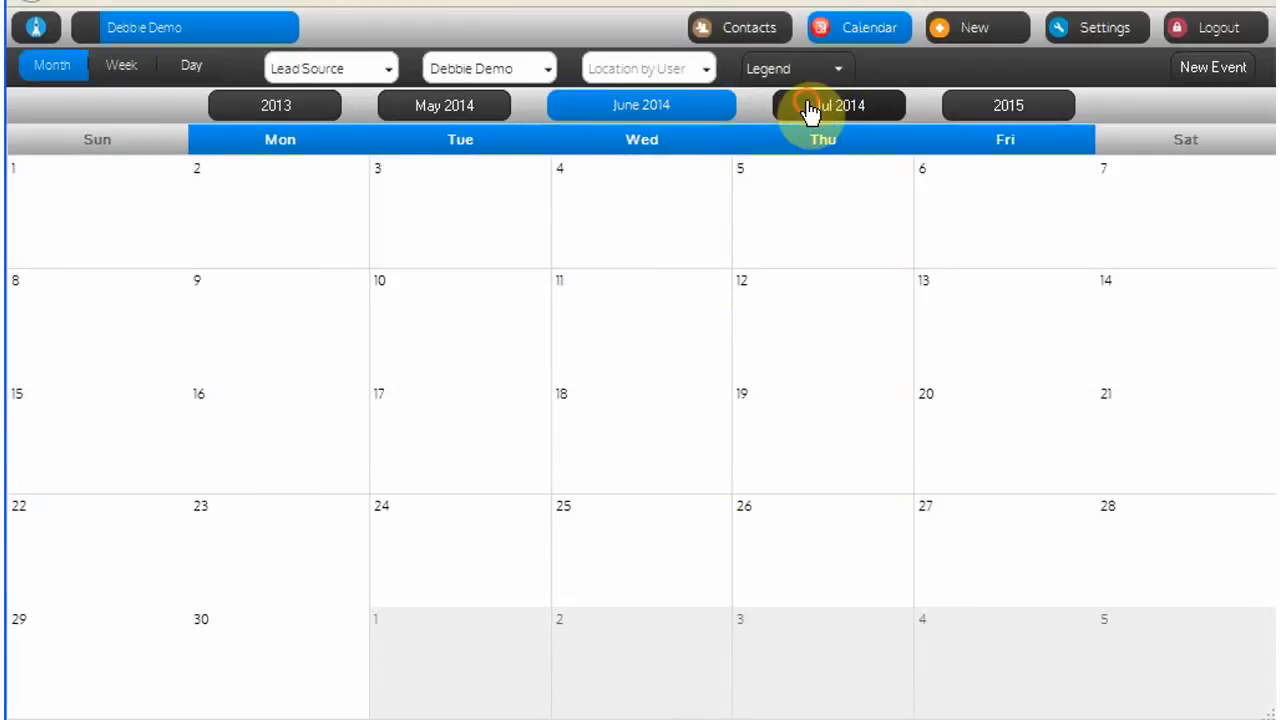
pyautogui.click(809, 110)
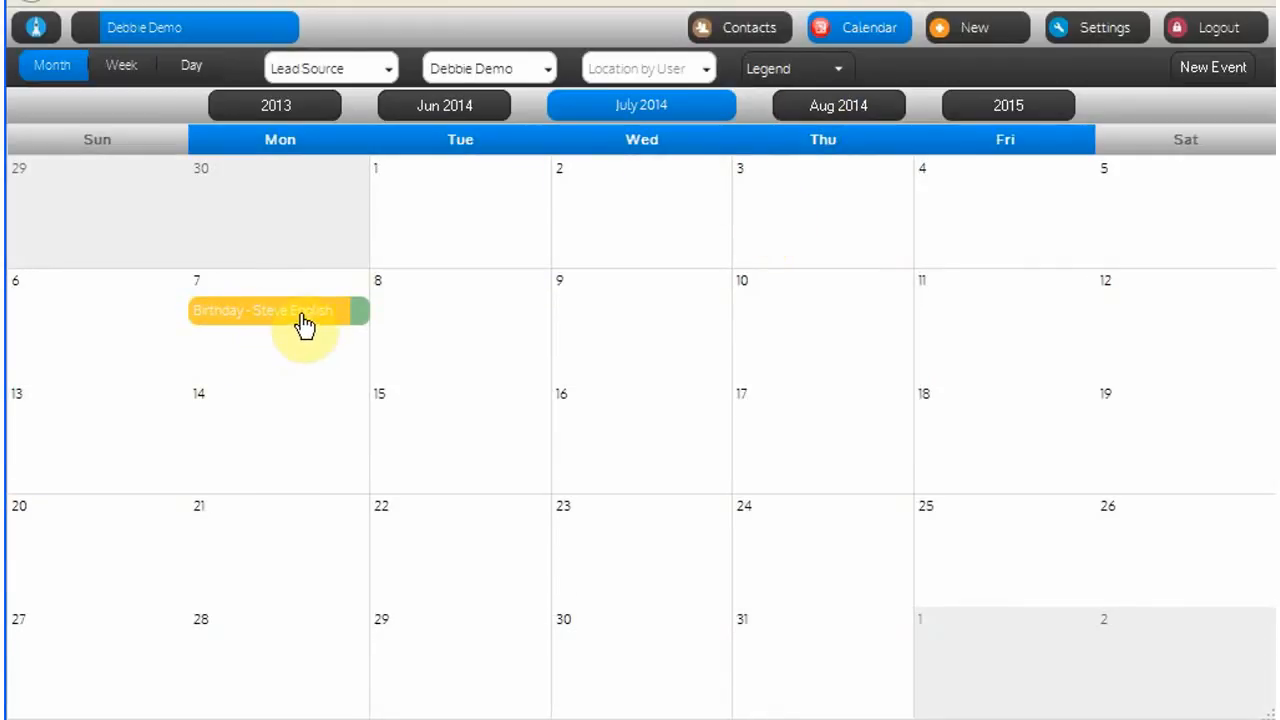
# - Open the contact's recent activity from the contact list, review the log, phone and text records, and read the logged life policy email
pyautogui.click(713, 42)
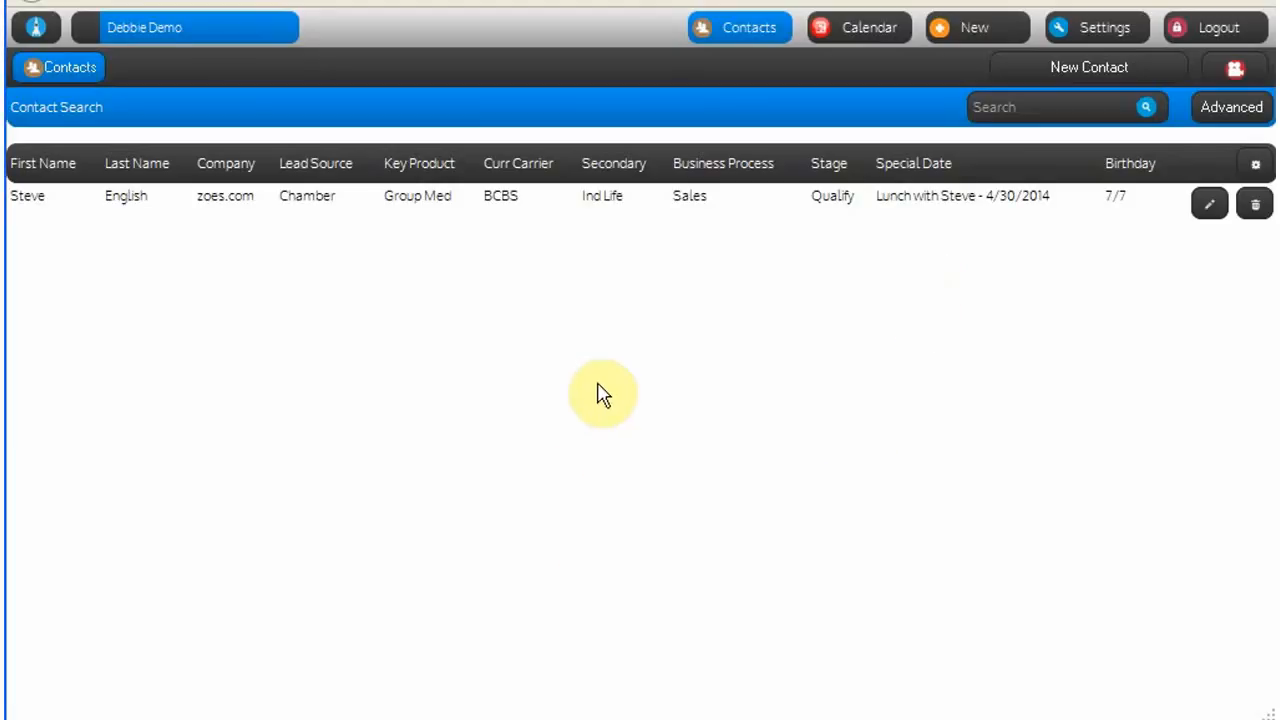
pyautogui.click(503, 203)
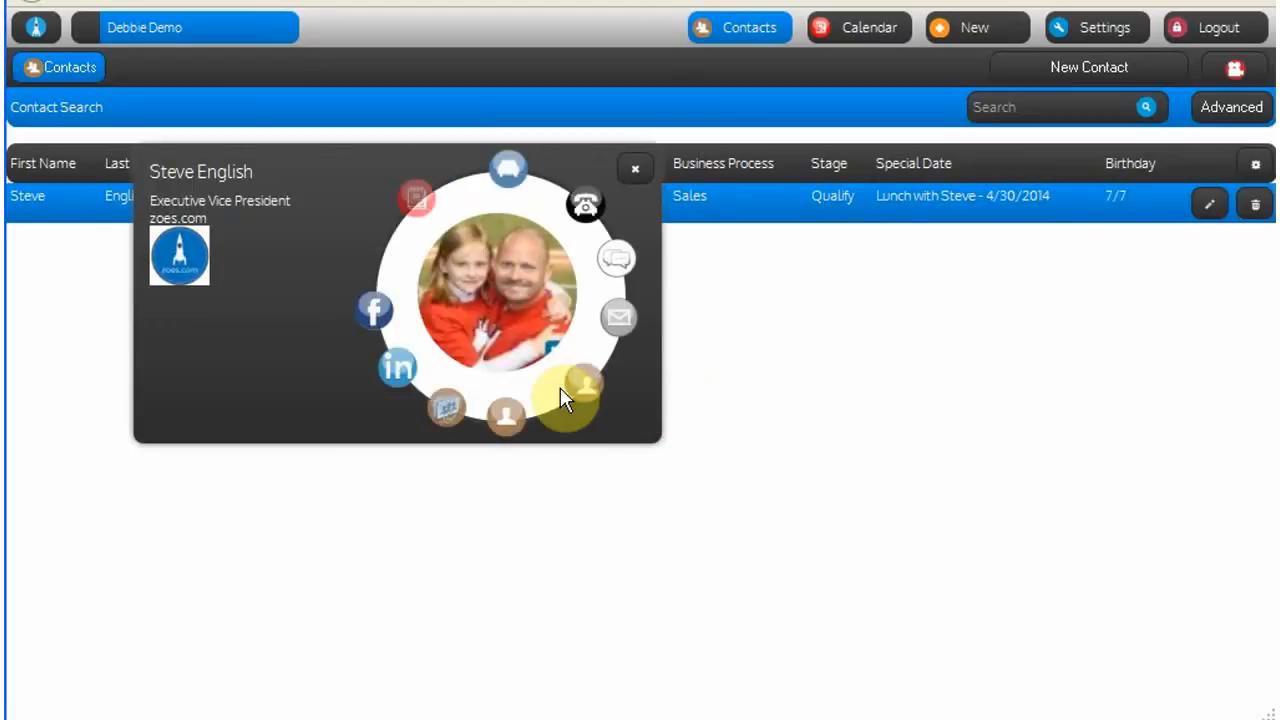
pyautogui.click(446, 412)
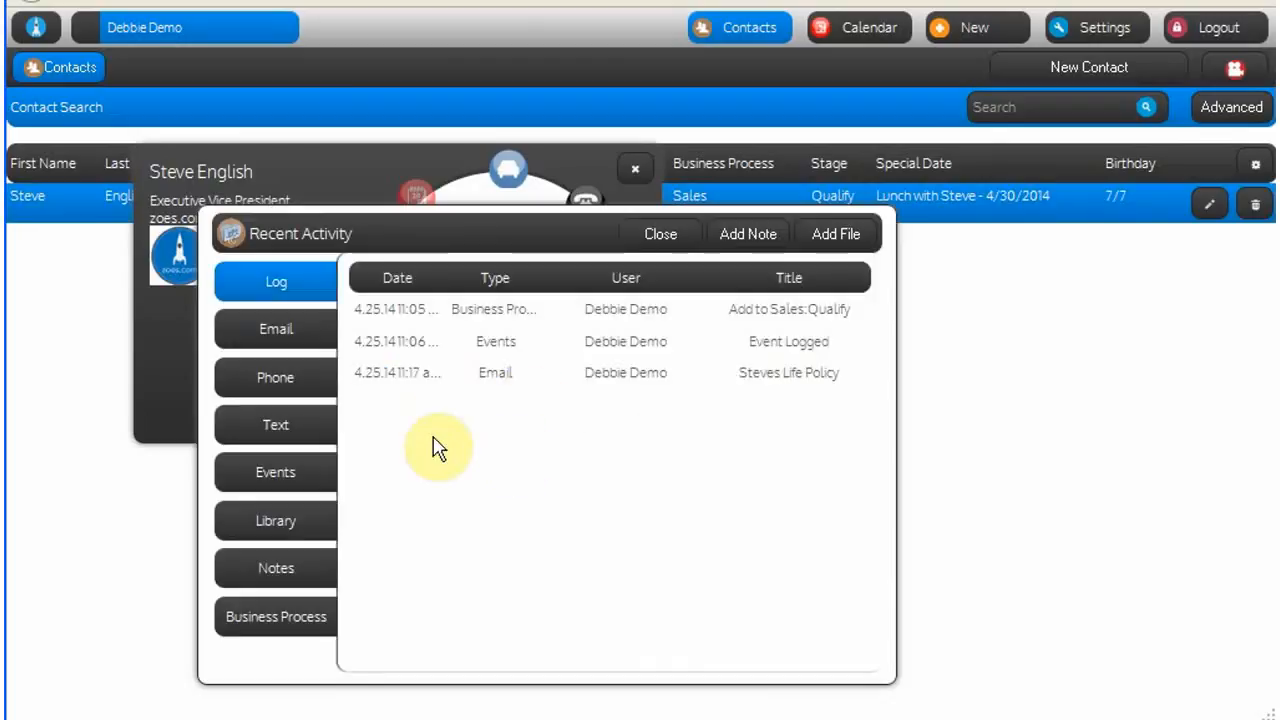
pyautogui.click(274, 381)
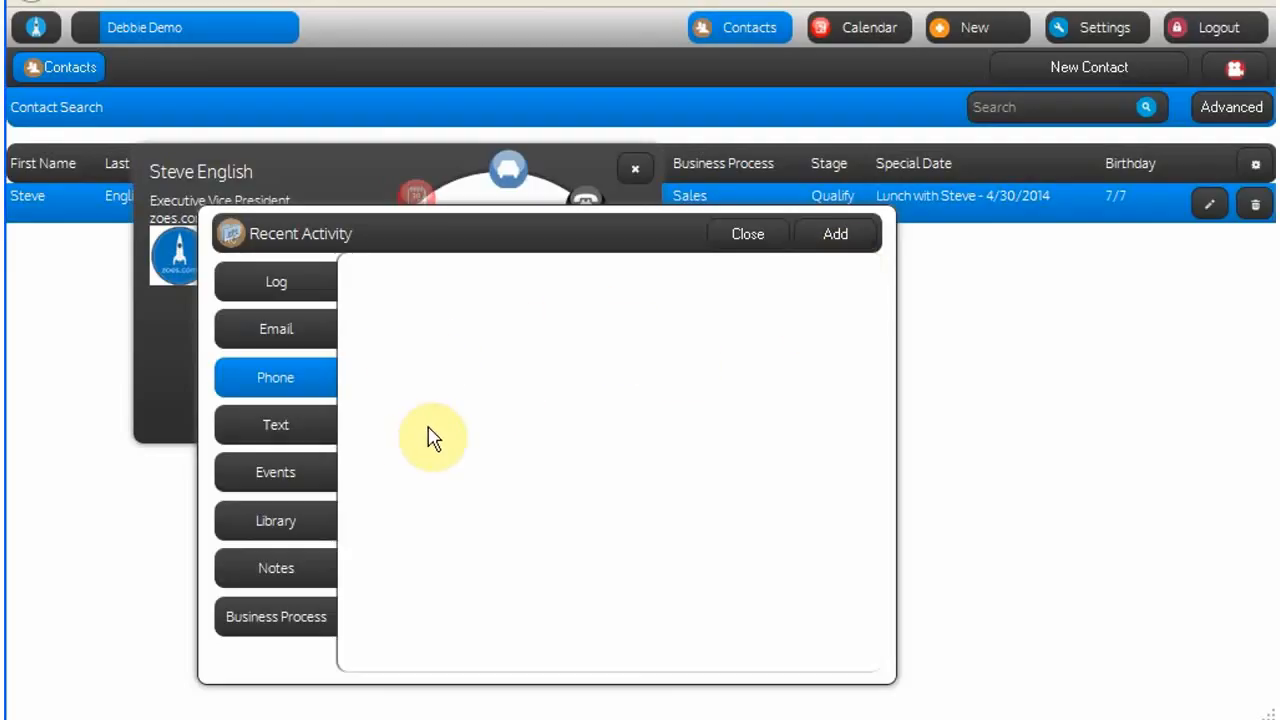
pyautogui.click(268, 428)
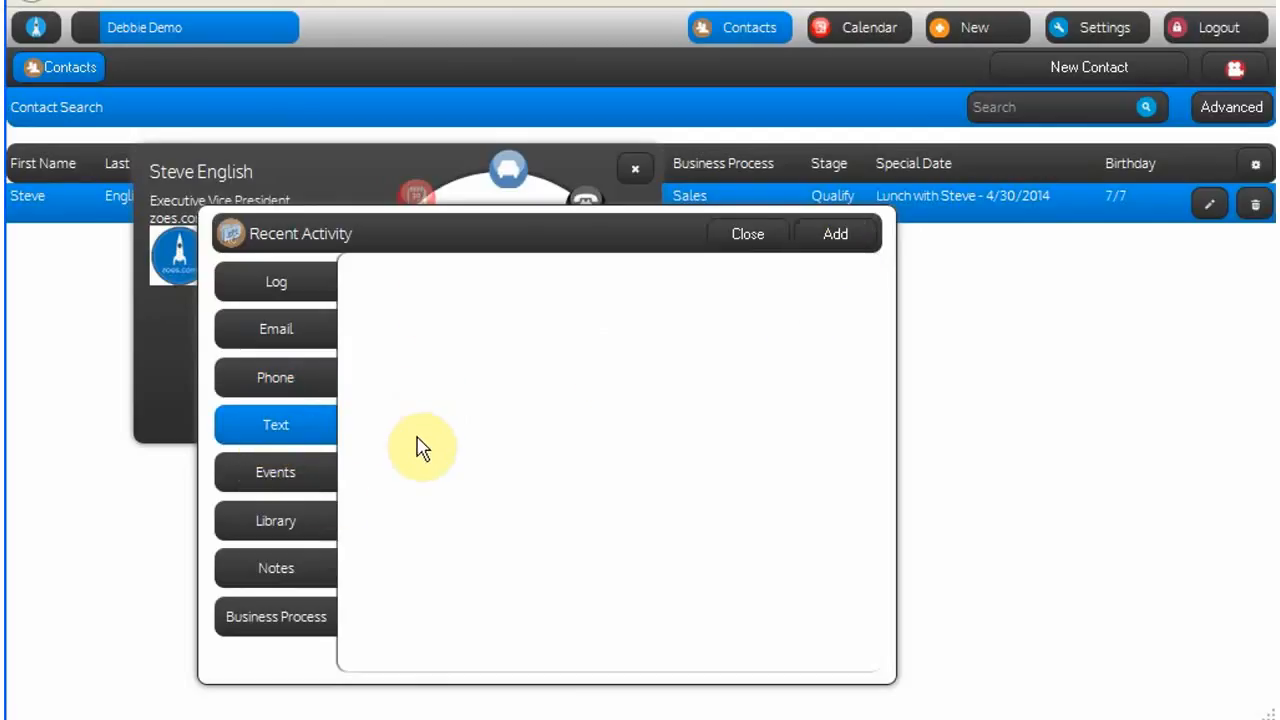
pyautogui.click(270, 330)
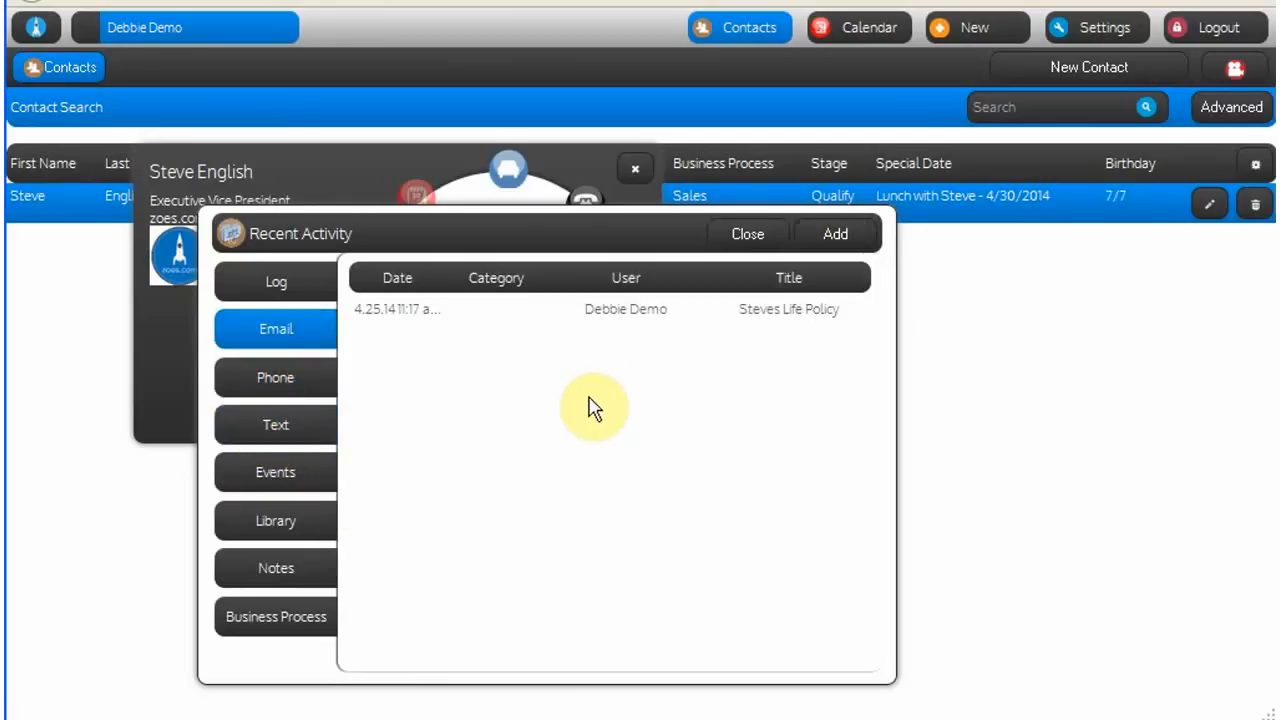
pyautogui.click(502, 312)
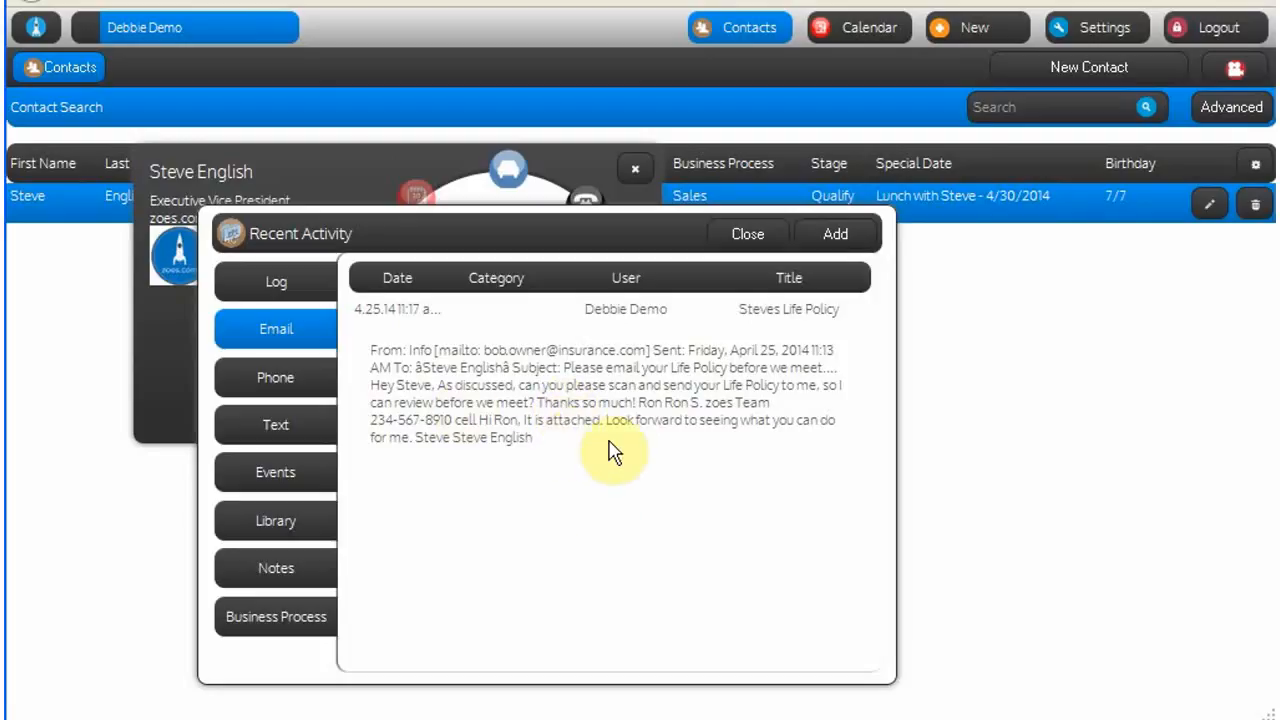
# - Add a library entry to the contact's recent activity, titled as their life policy, attach the contact's life policy PDF, and save it
pyautogui.click(262, 522)
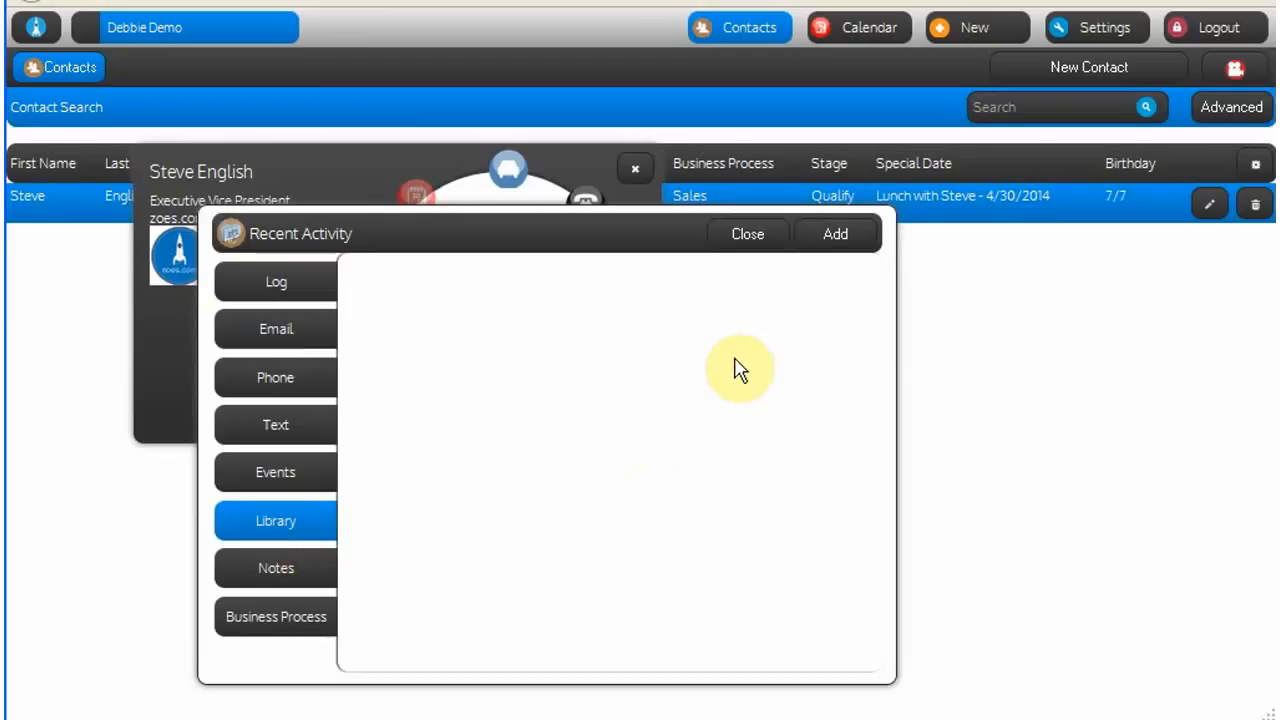
pyautogui.click(836, 240)
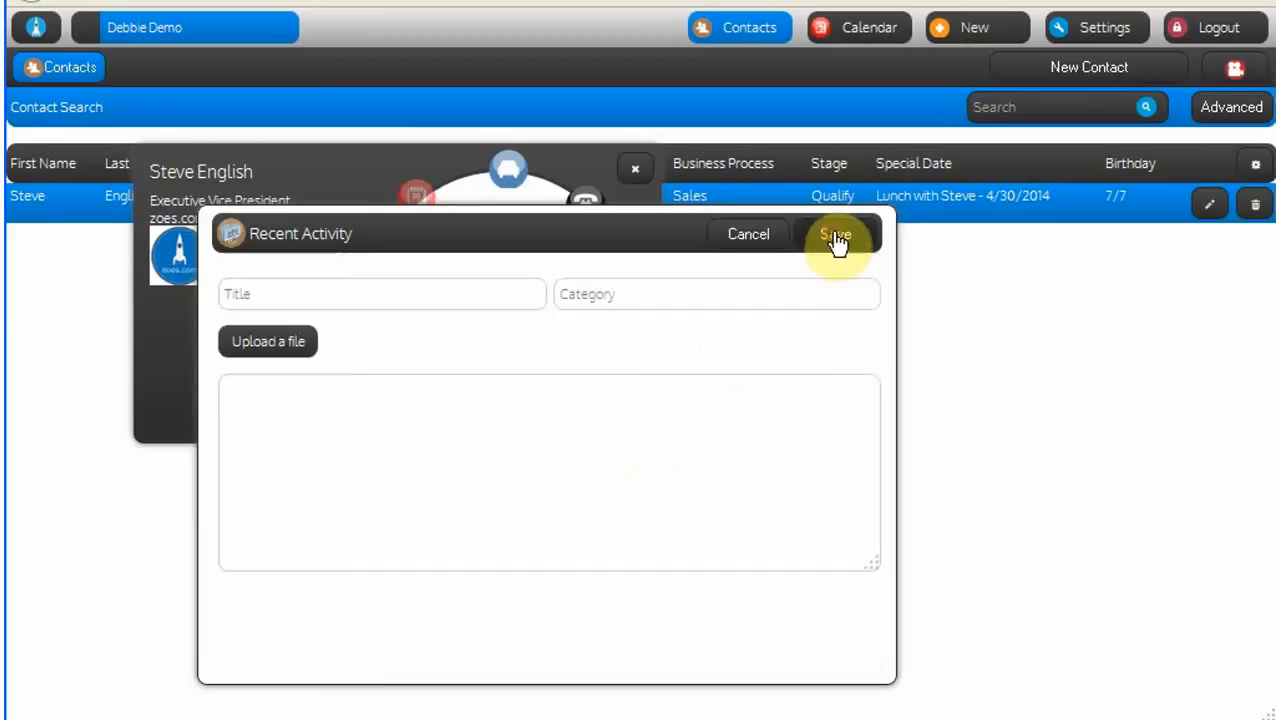
pyautogui.click(269, 296)
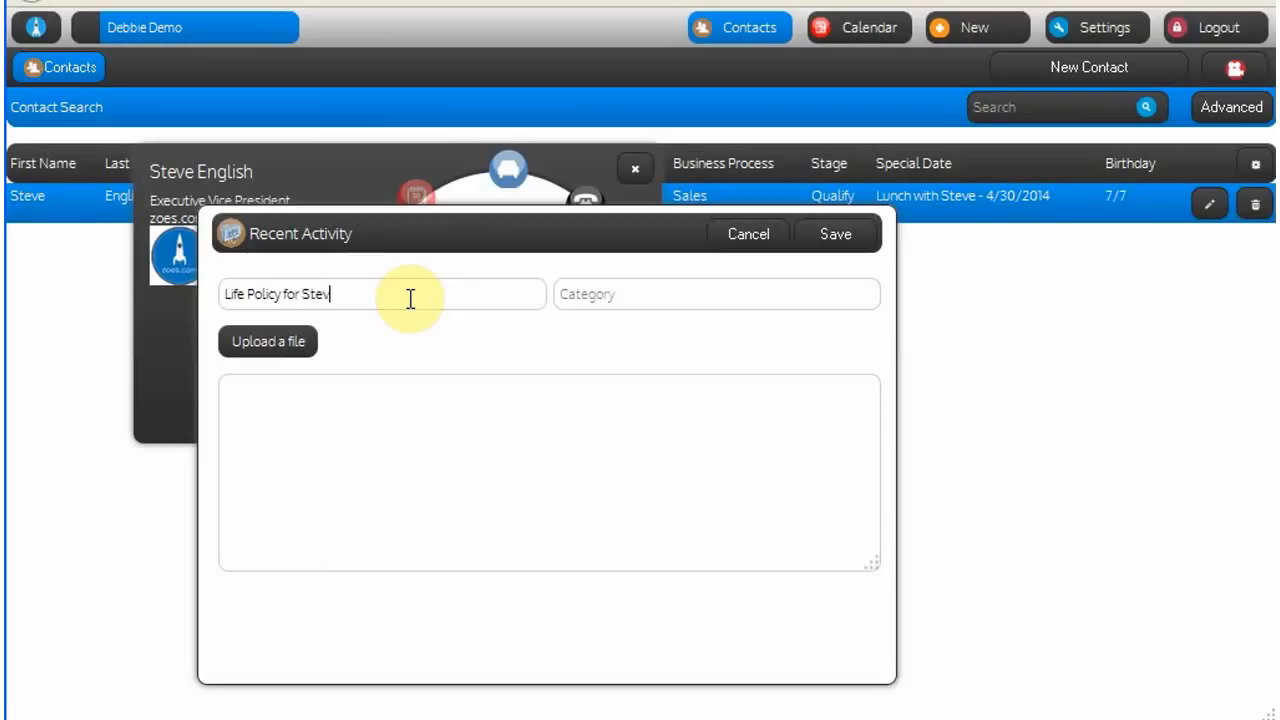
pyautogui.write('Life Policy for Steve')
pyautogui.click(275, 343)
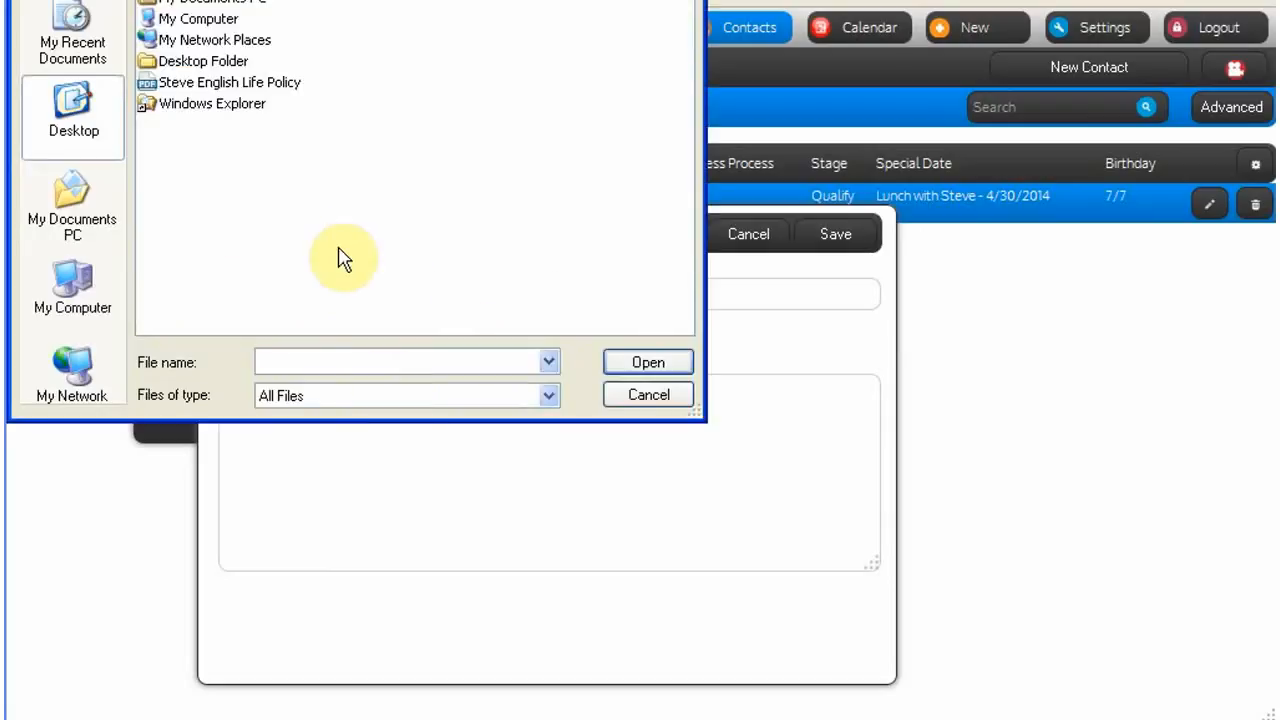
pyautogui.doubleClick(185, 83)
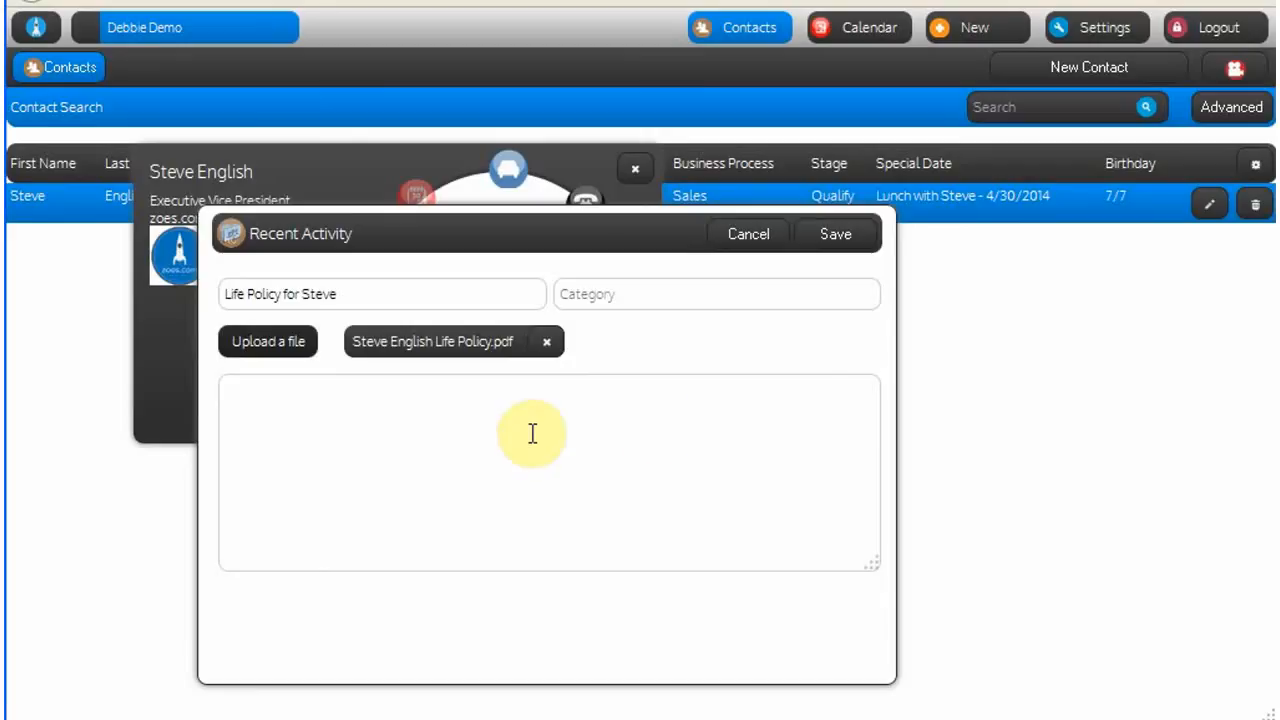
pyautogui.click(833, 238)
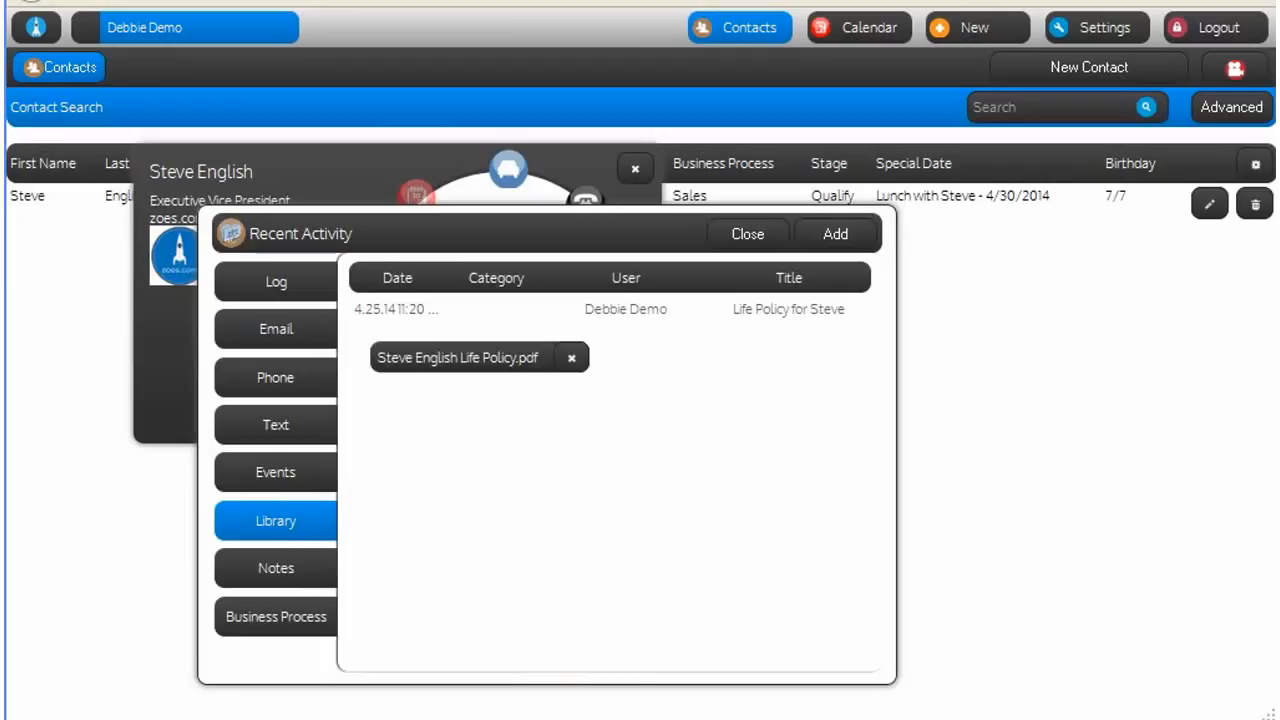
# - View the life policy PDF attached to the library entry, and close both the document and the contact's recent activity
pyautogui.click(452, 362)
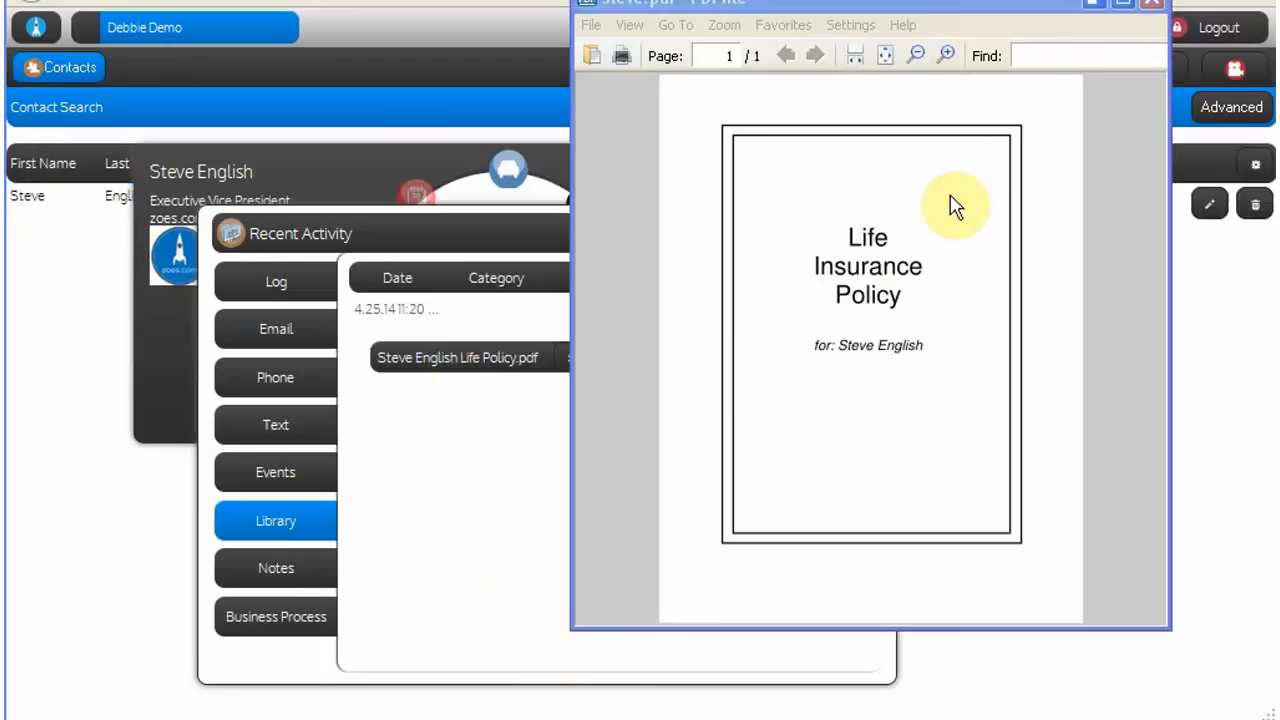
pyautogui.click(1152, 5)
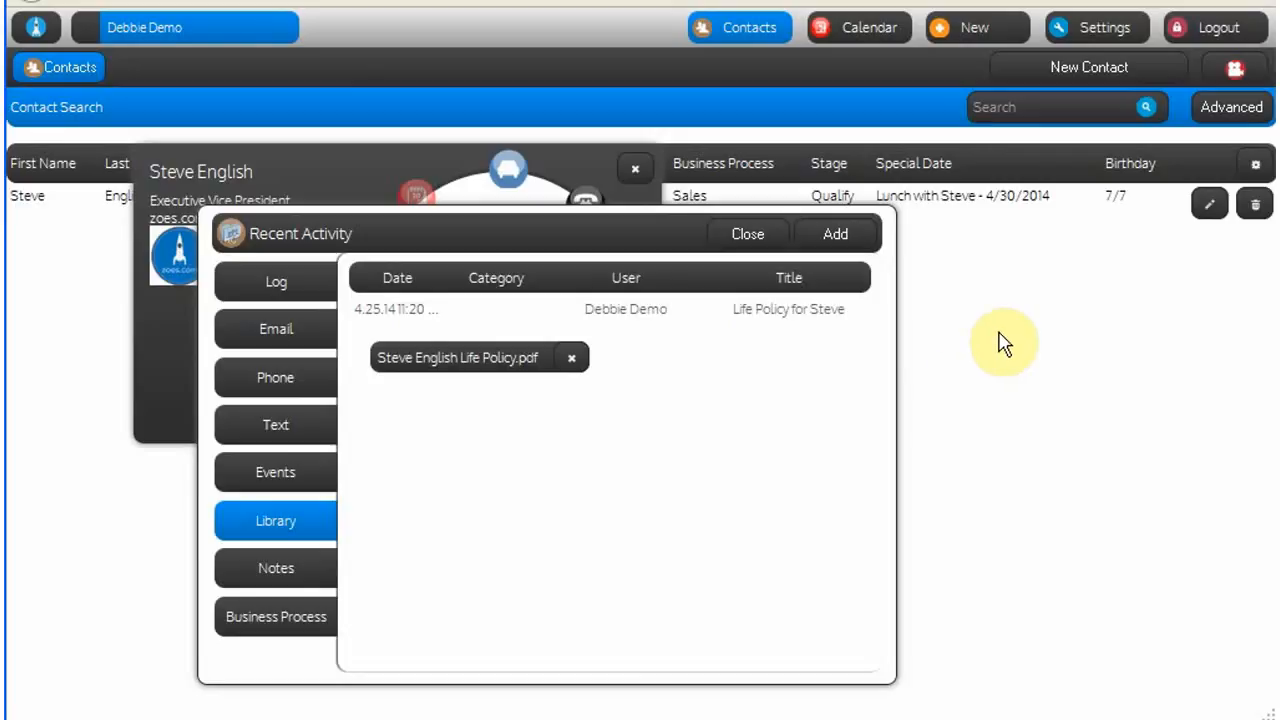
pyautogui.click(750, 235)
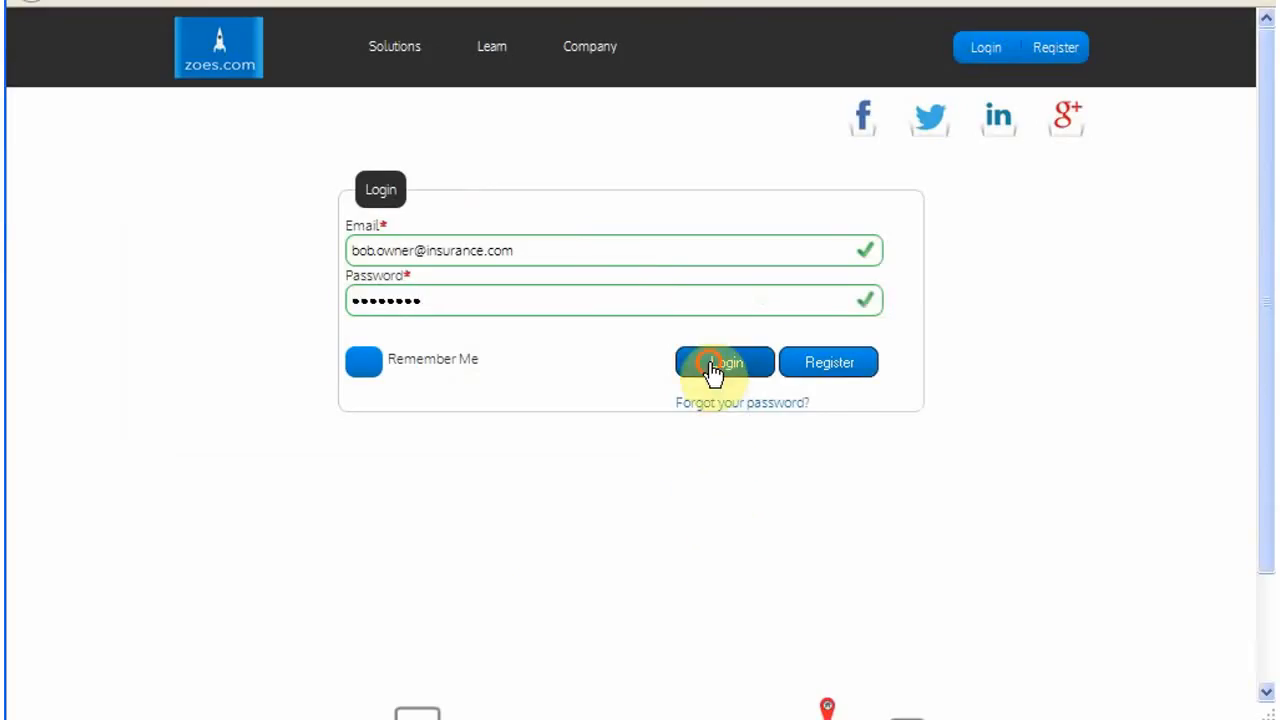
# - Log in with the filled-in owner account and look through several contacts' summary cards in the contact list
pyautogui.click(714, 371)
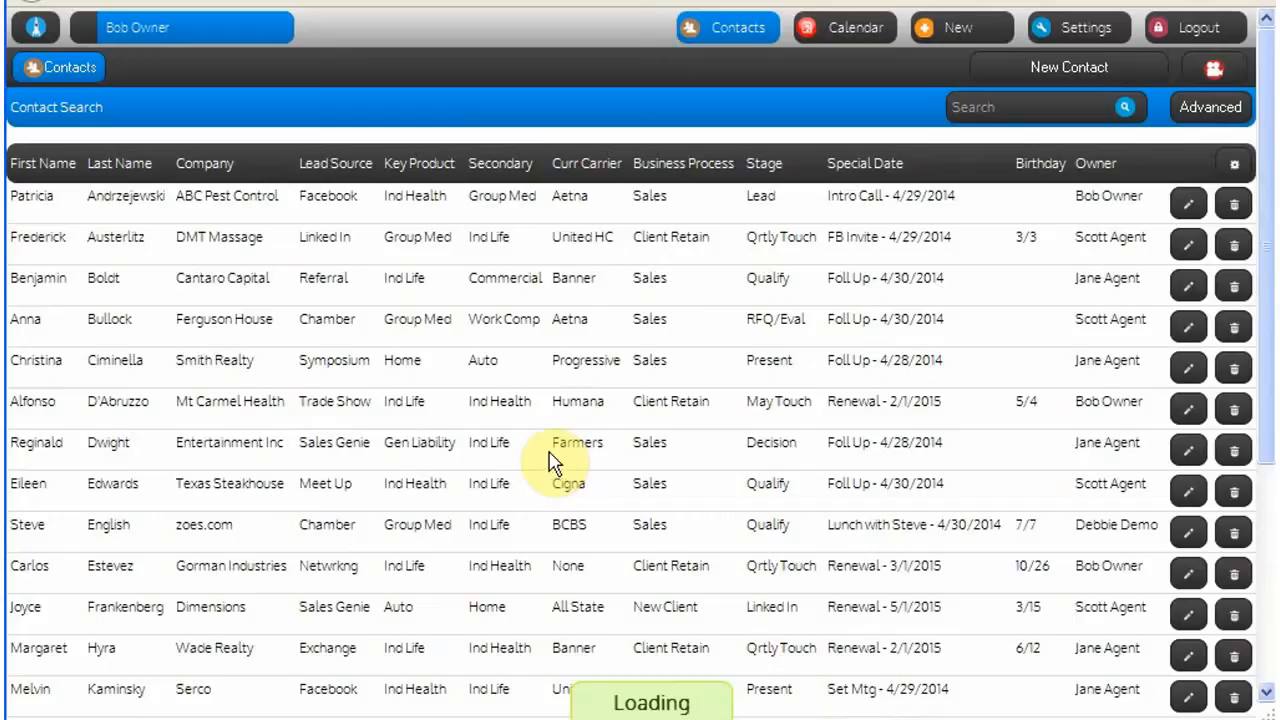
pyautogui.click(549, 458)
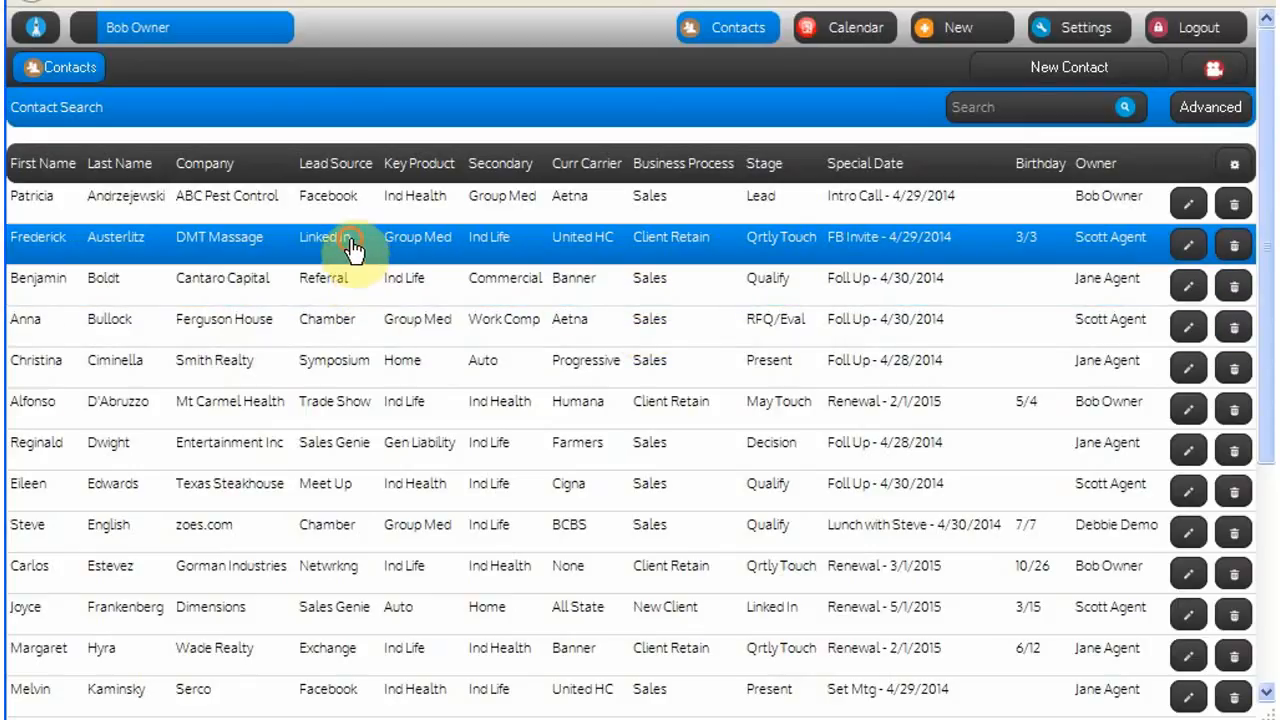
pyautogui.click(352, 245)
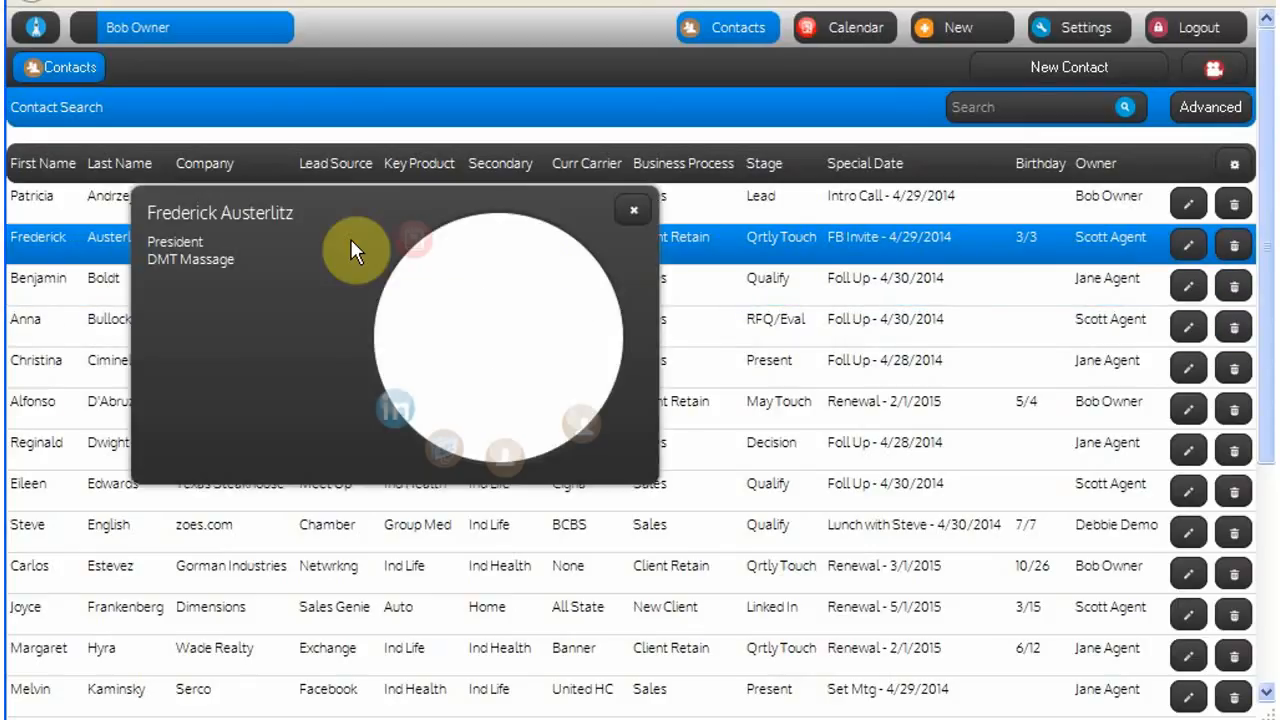
pyautogui.click(706, 331)
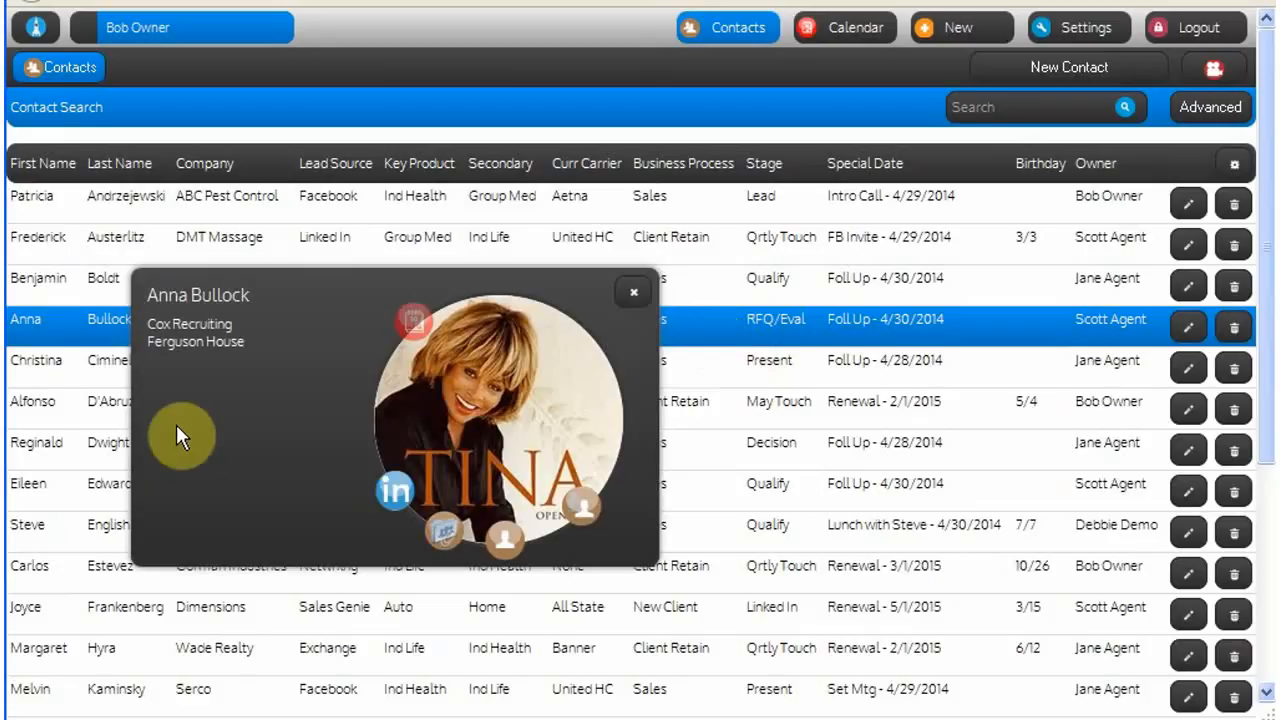
pyautogui.click(95, 408)
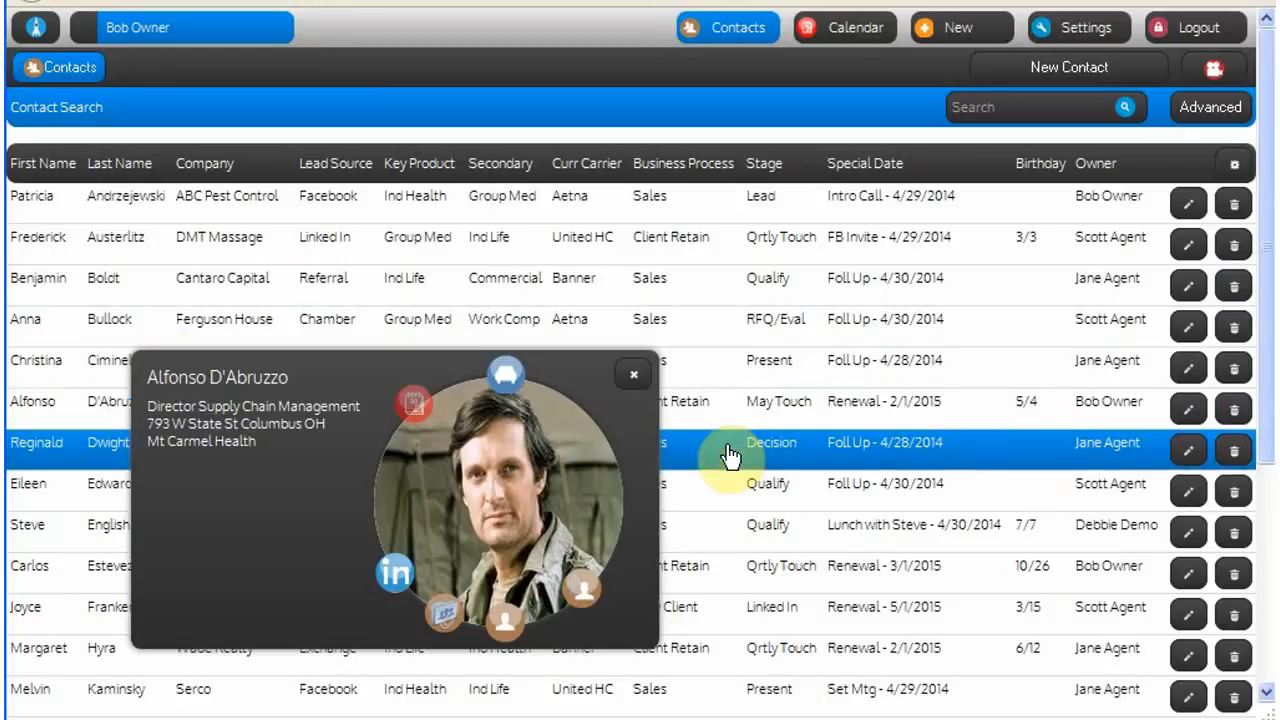
pyautogui.click(632, 378)
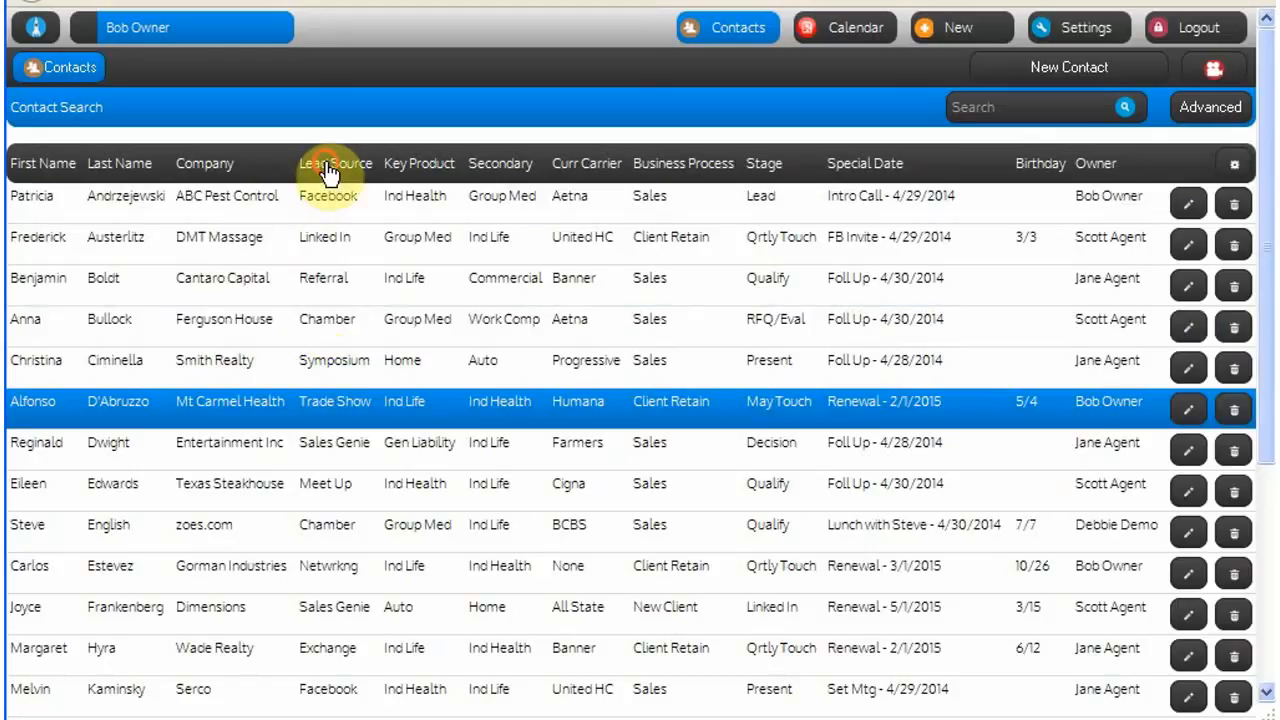
# - Sort the contact list by Lead Source in both directions and by Key Product, and review the grouped contacts
pyautogui.click(328, 168)
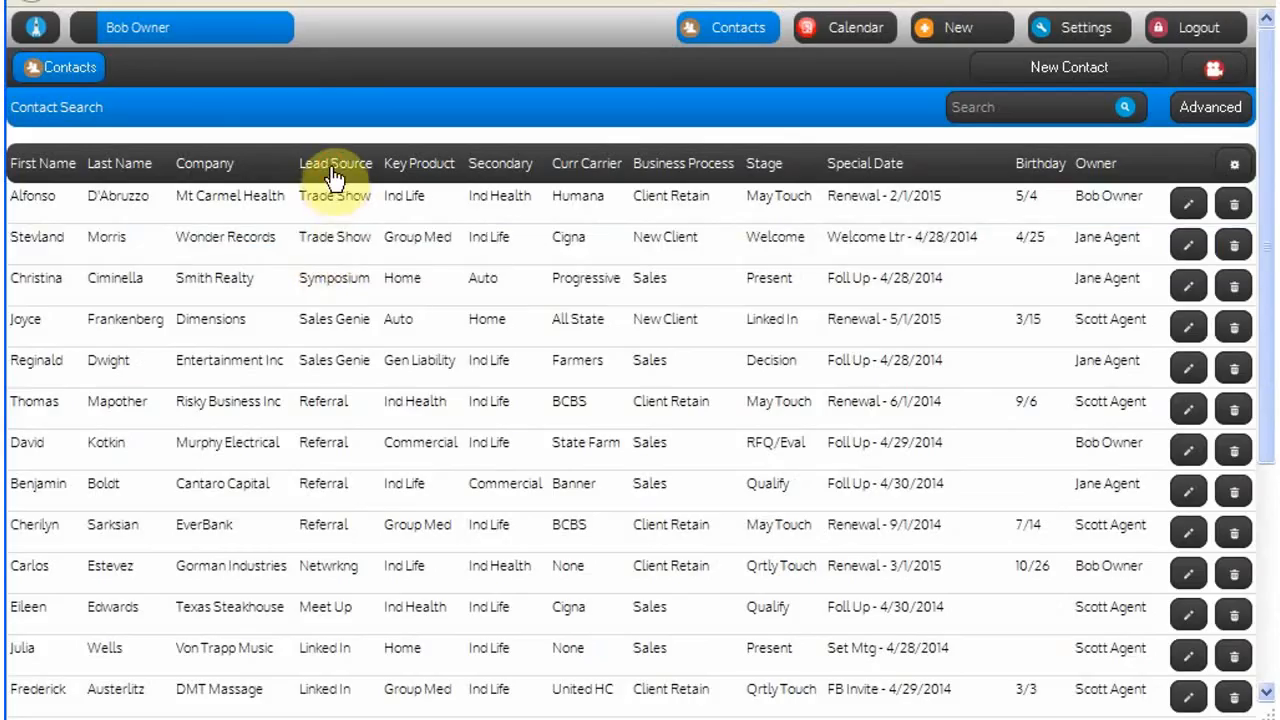
pyautogui.click(331, 168)
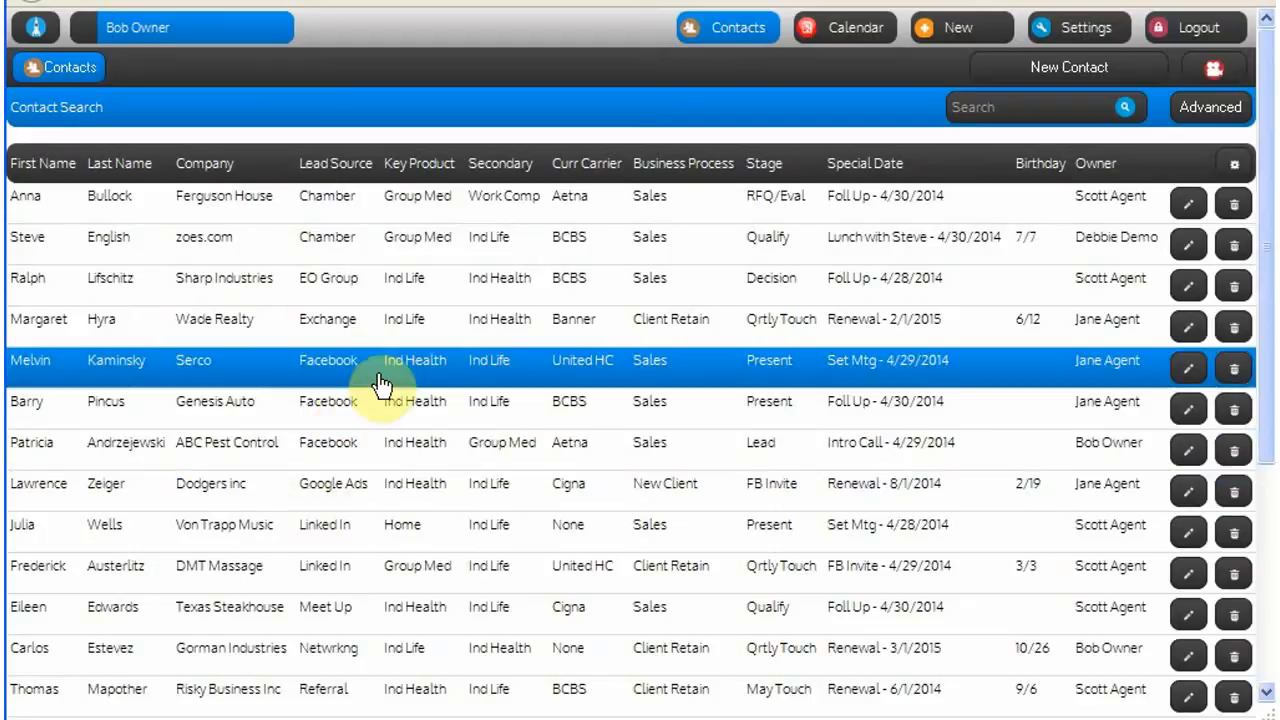
pyautogui.click(414, 163)
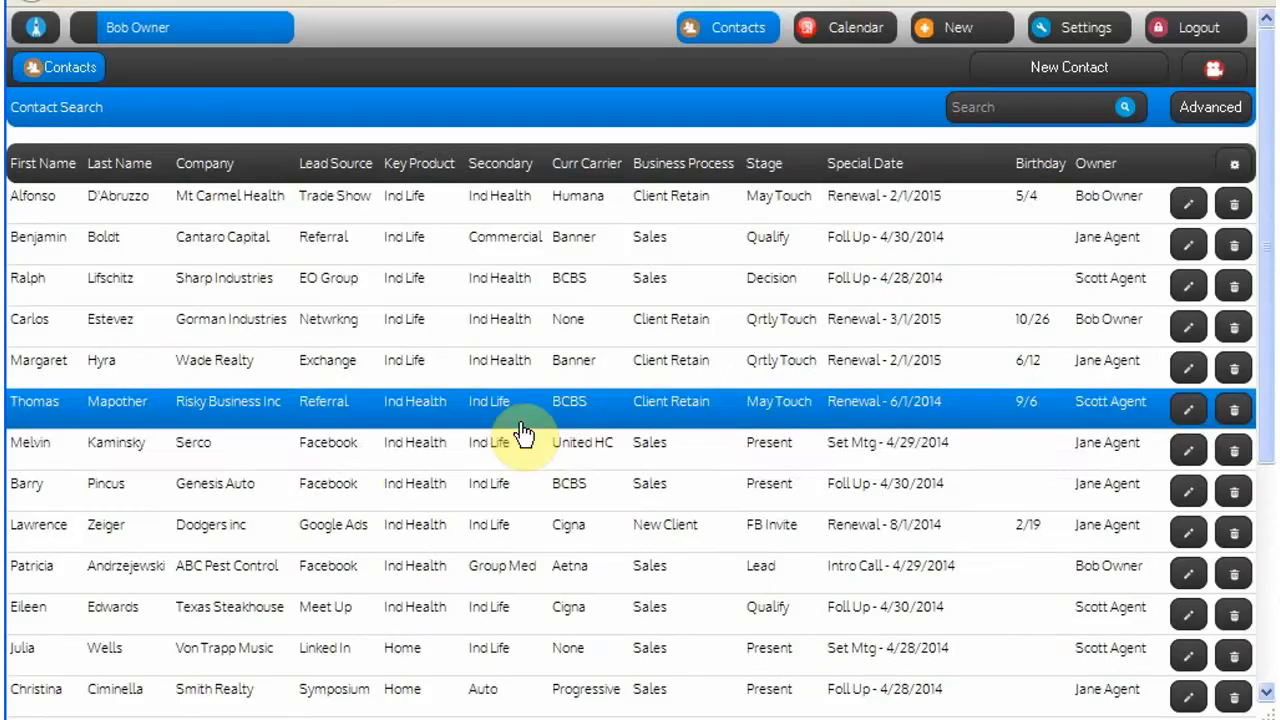
pyautogui.scroll(-3, 411, 453)
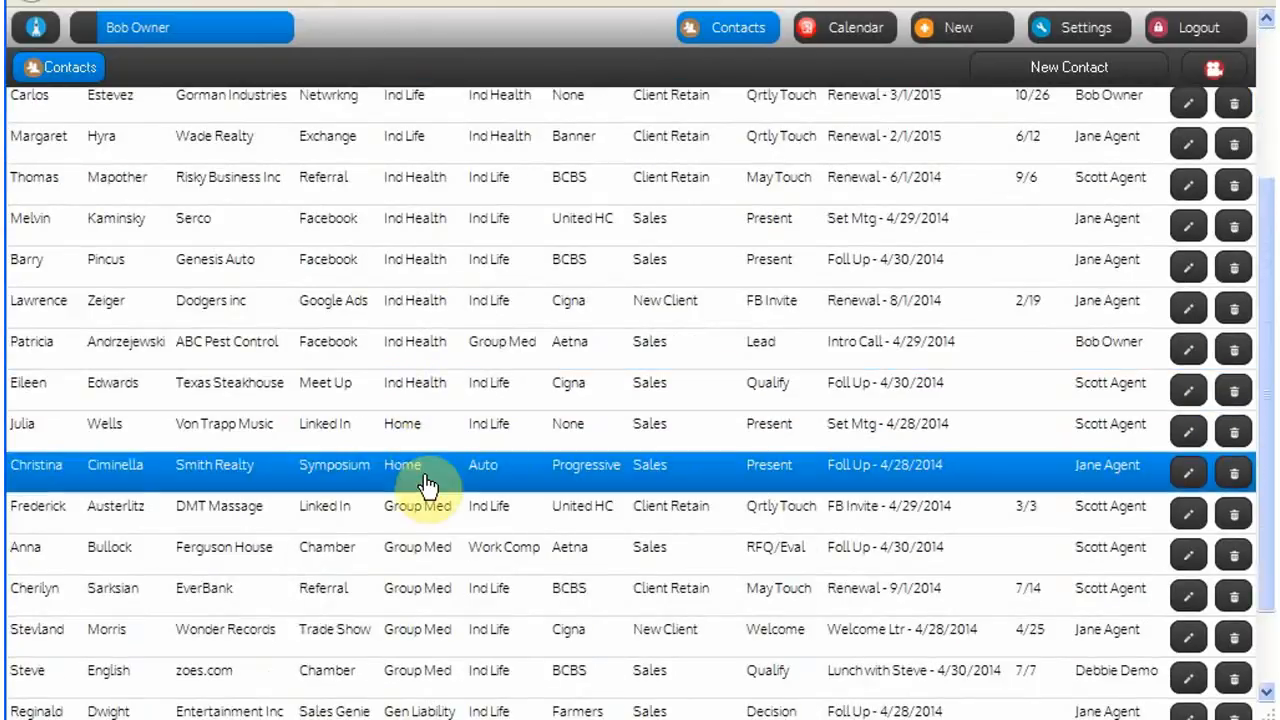
pyautogui.scroll(1, 429, 486)
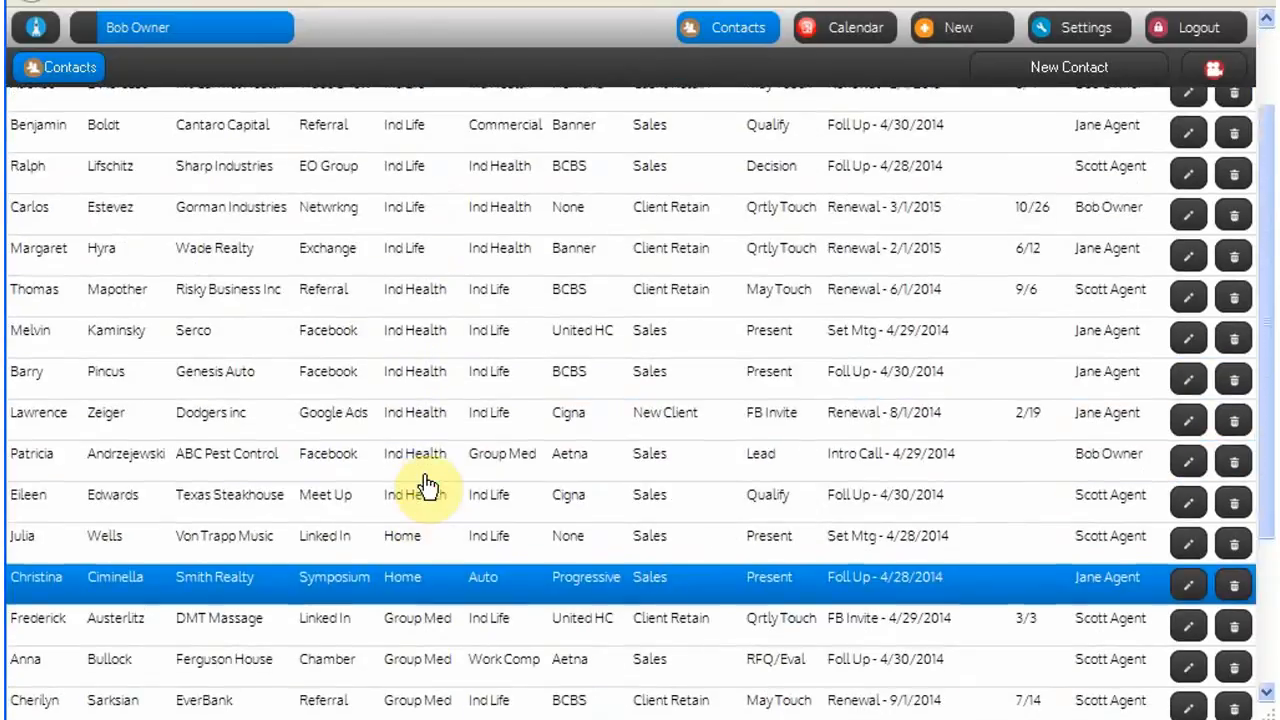
pyautogui.scroll(2, 443, 214)
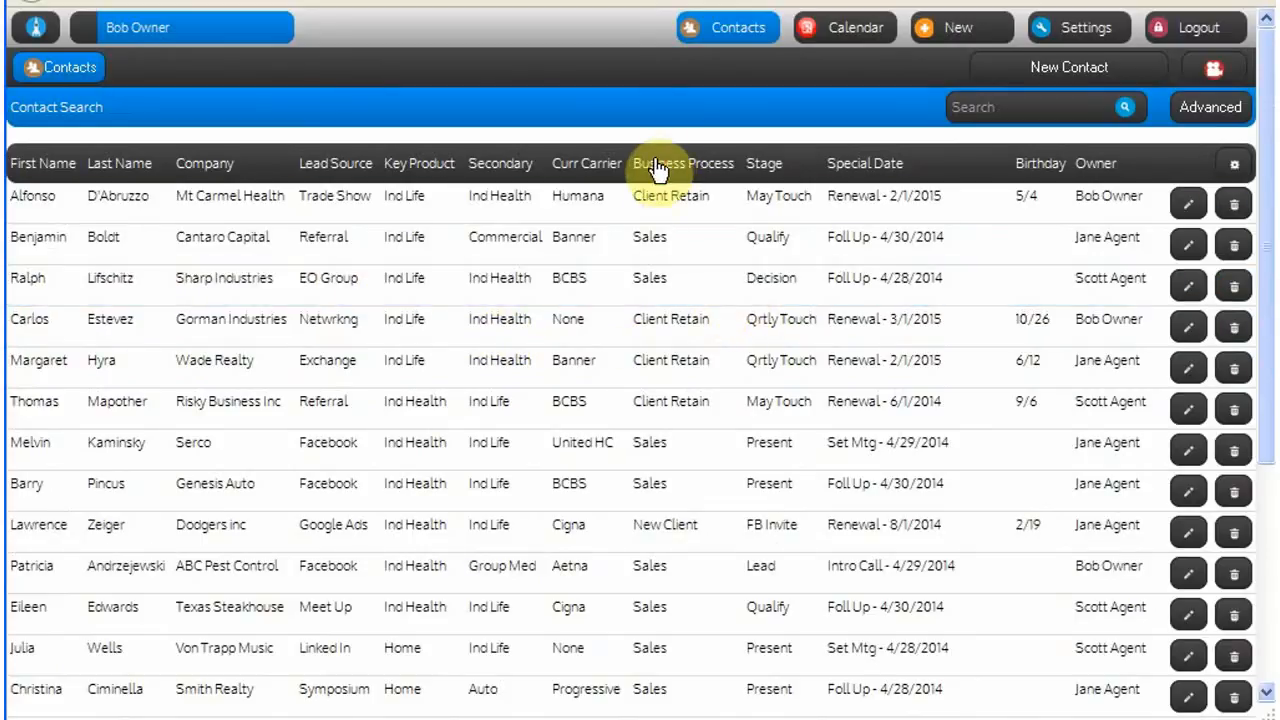
# - Sort the contact list by Business Process and review the stages and special dates down to the last contact
pyautogui.click(657, 166)
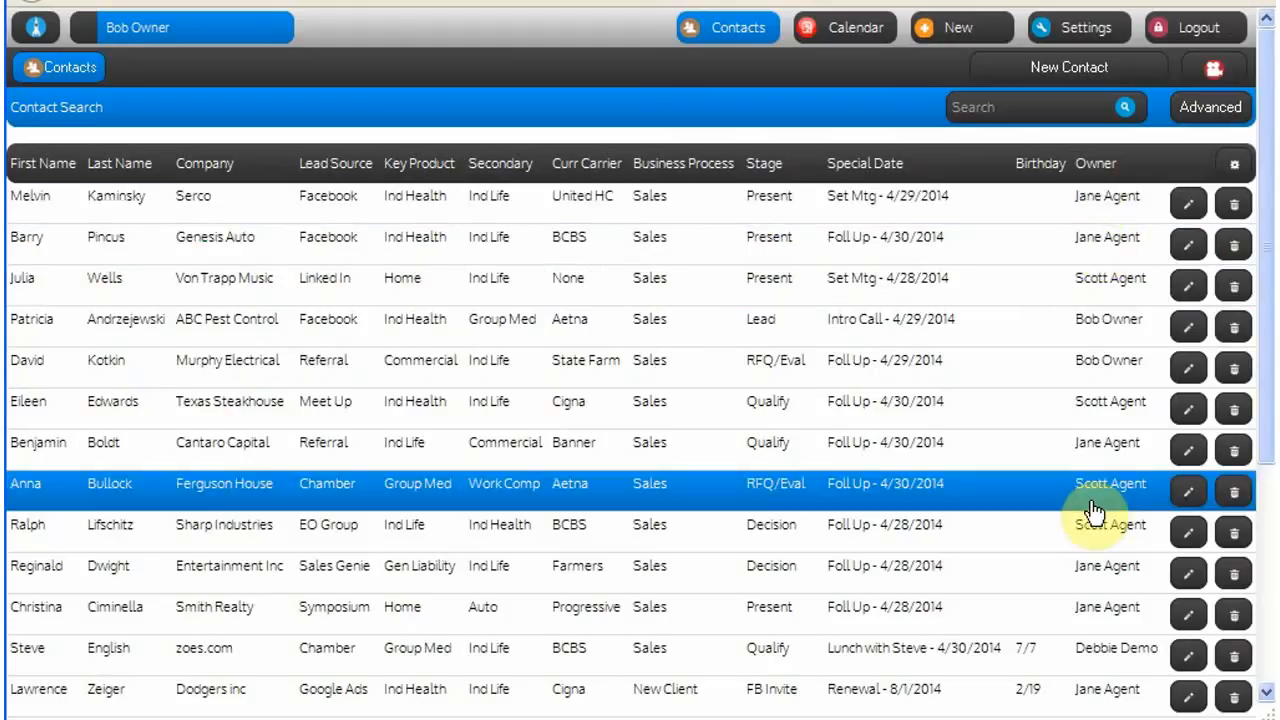
pyautogui.scroll(-3, 1007, 310)
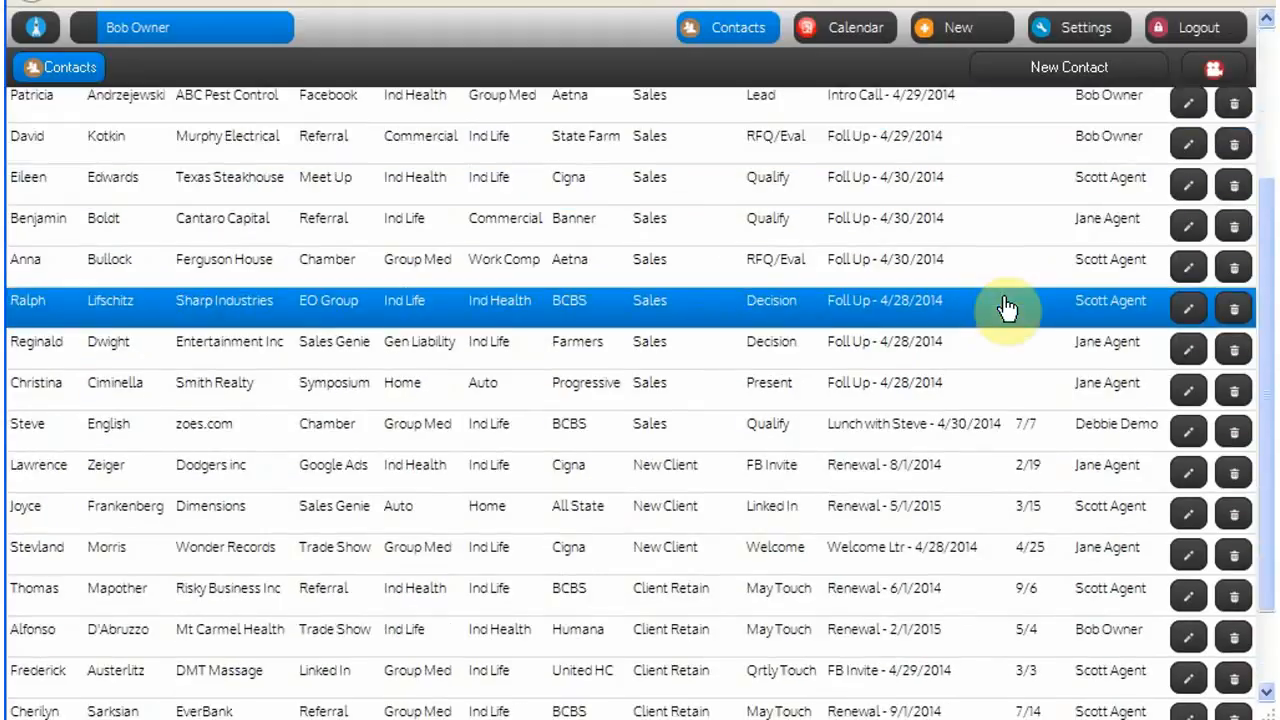
pyautogui.scroll(-2, 686, 251)
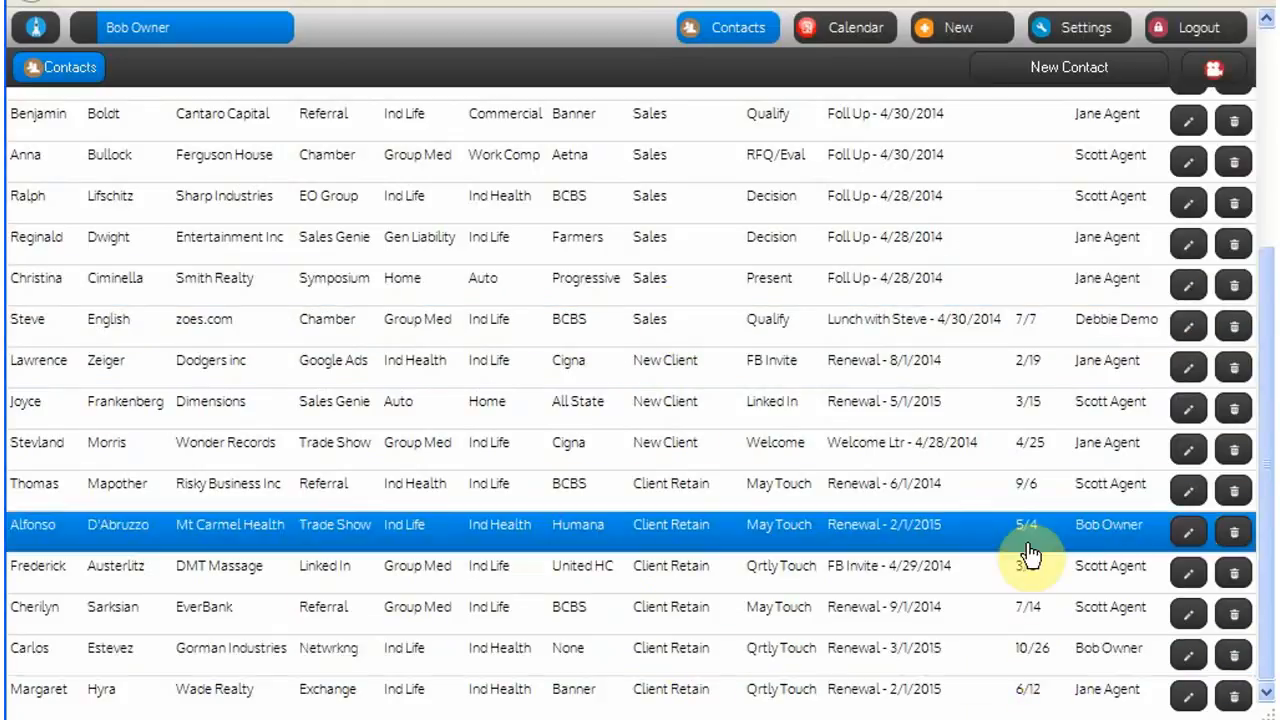
pyautogui.scroll(5, 1023, 300)
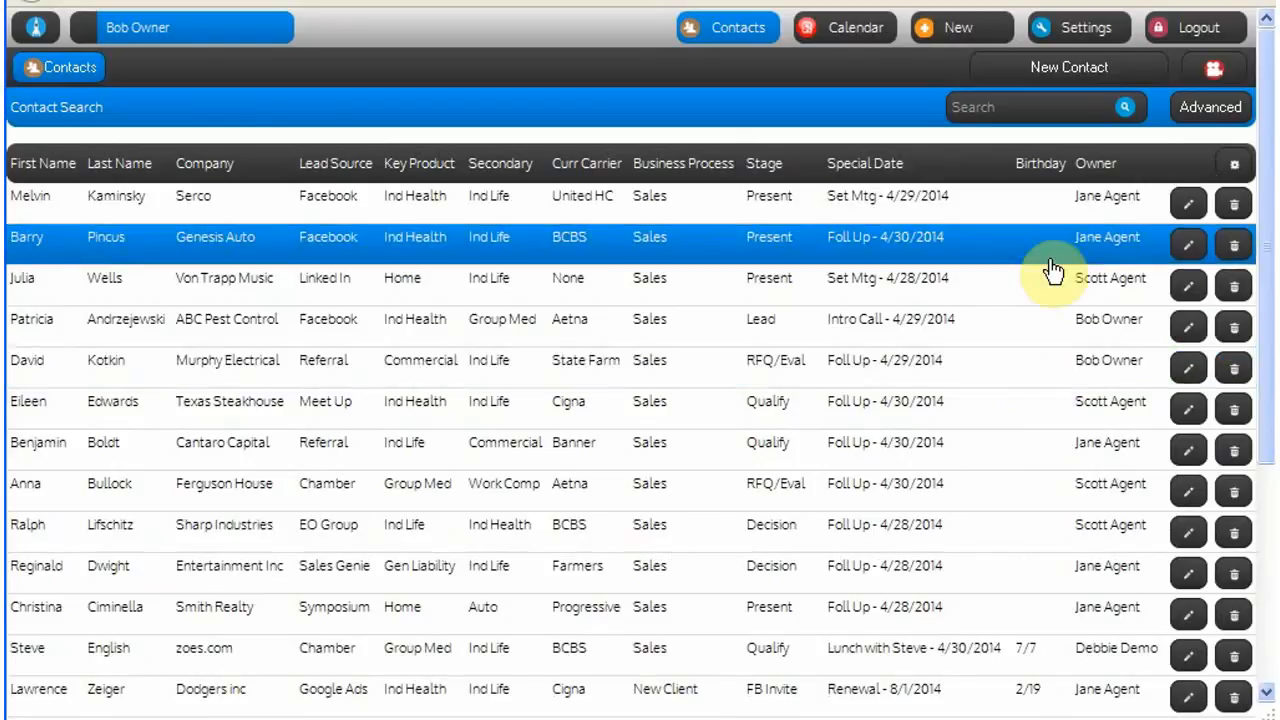
# - Sort the contact list by Owner and review which contacts belong to each user
pyautogui.click(1093, 167)
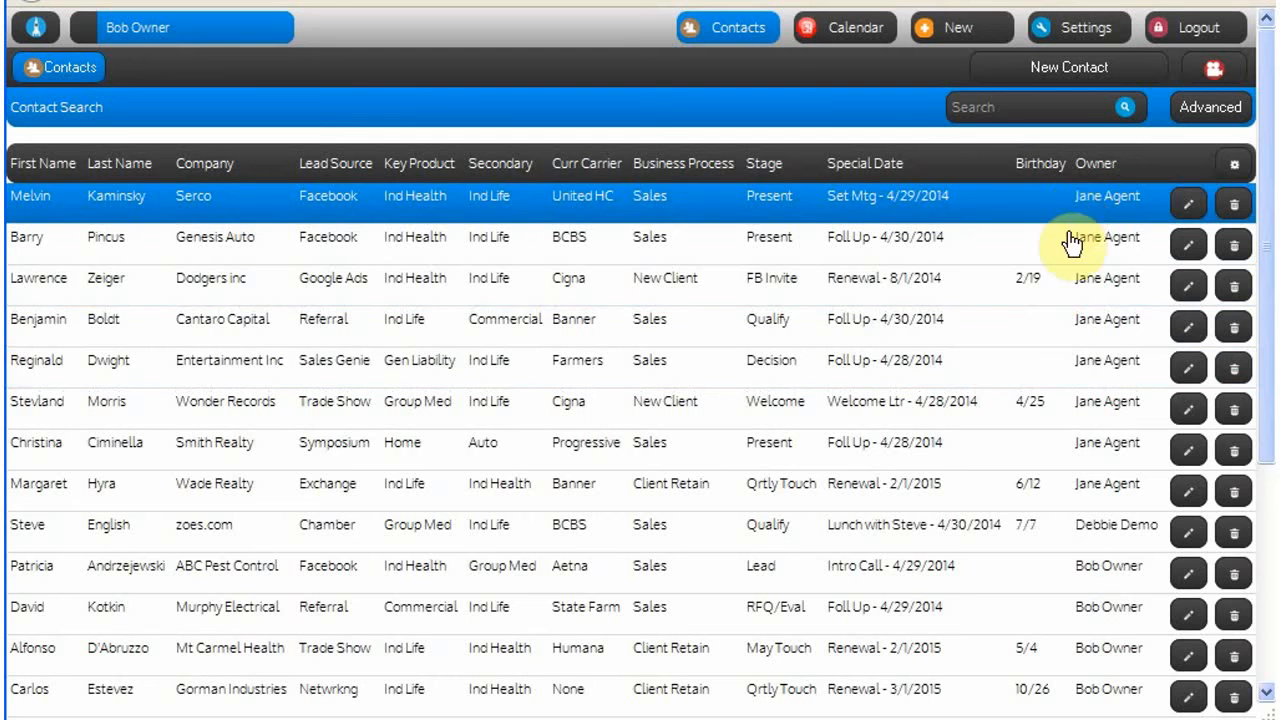
pyautogui.scroll(-3, 1068, 455)
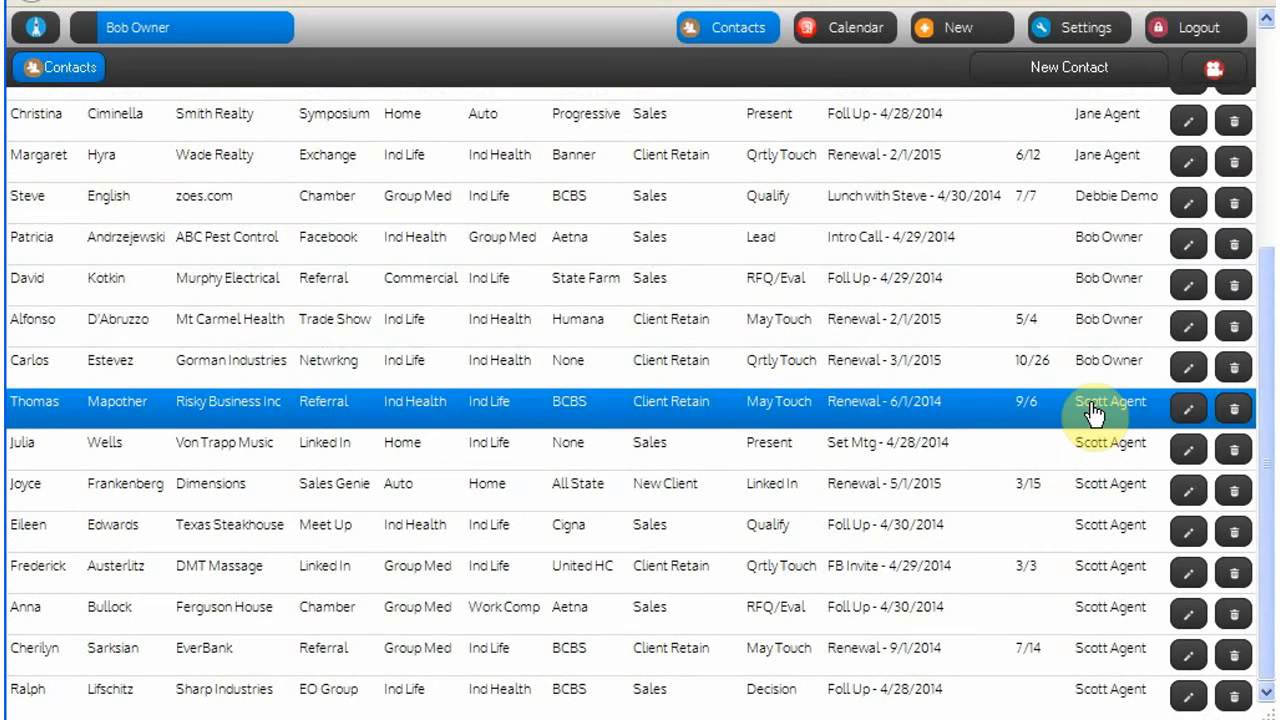
pyautogui.scroll(3, 970, 612)
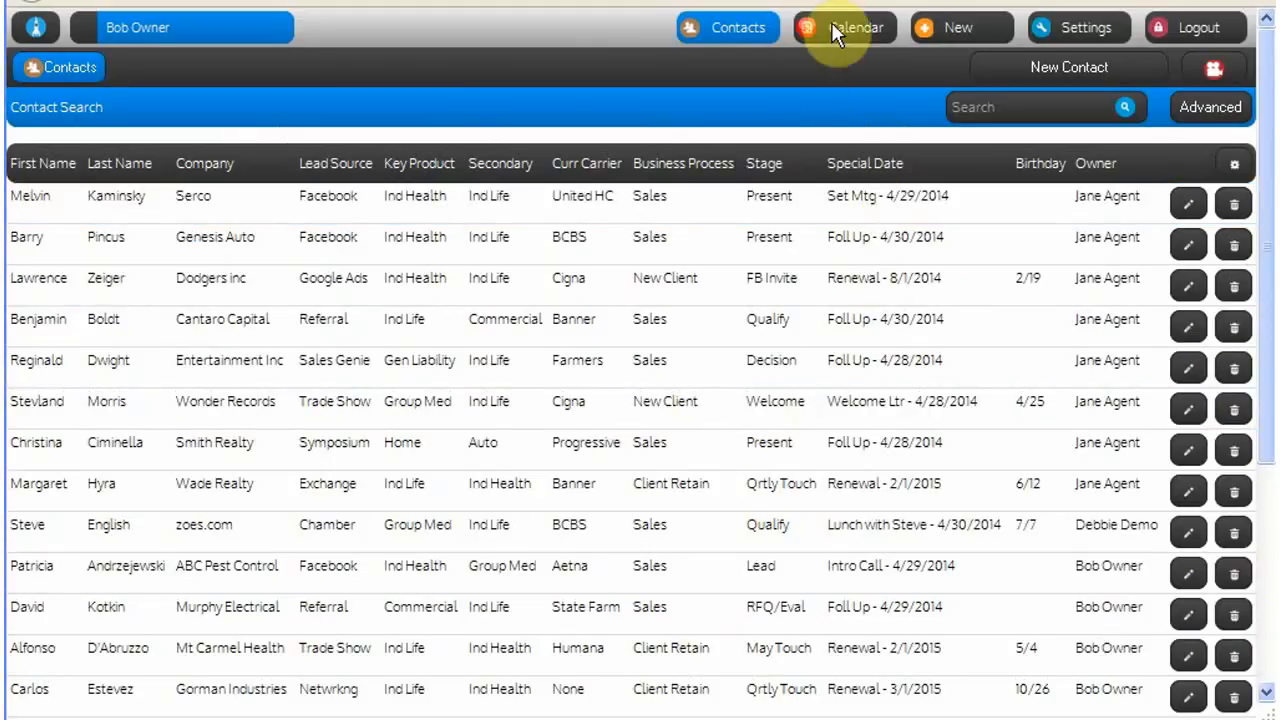
# - Open the April 2014 month calendar with events colored by Lead Source and show the color legend
pyautogui.click(840, 45)
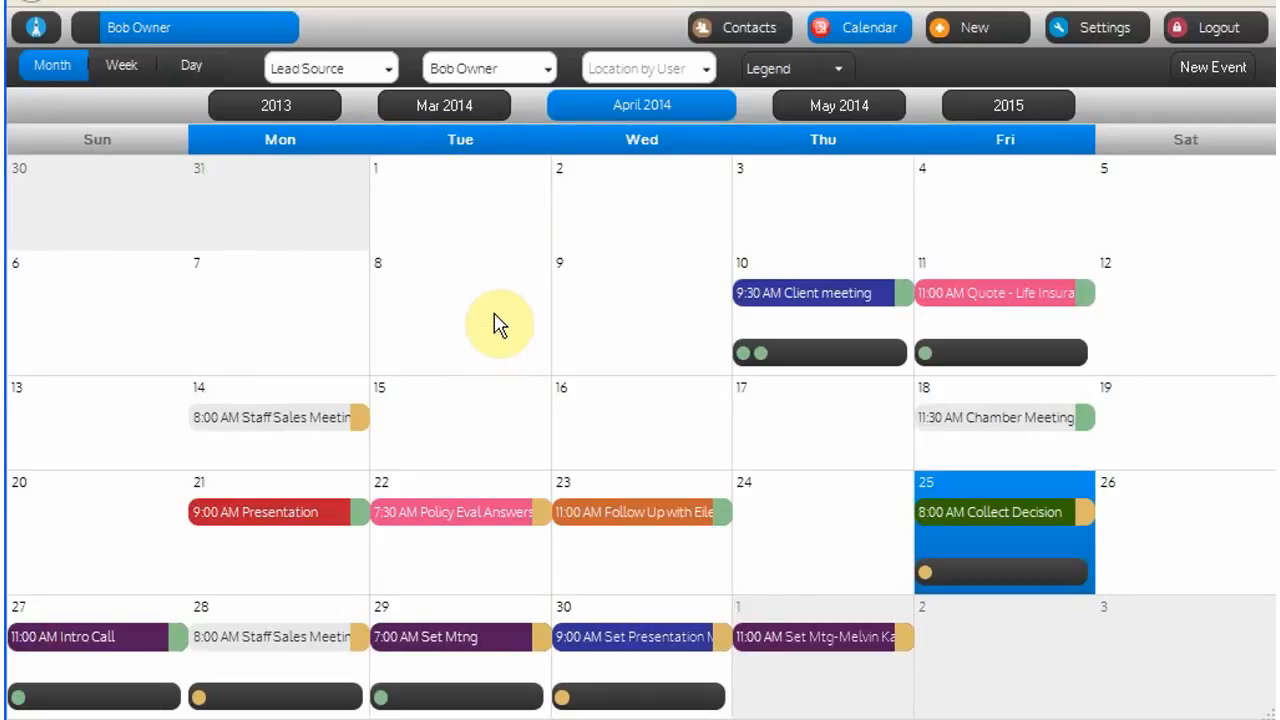
pyautogui.click(389, 67)
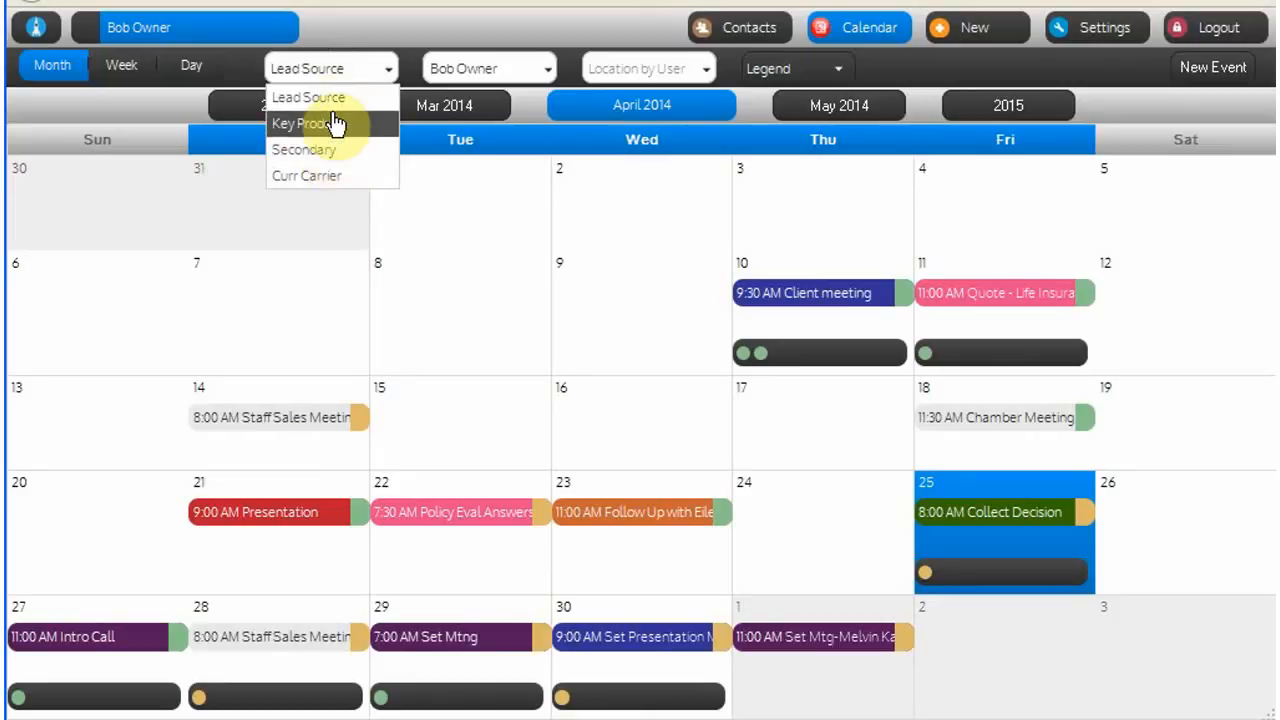
pyautogui.click(334, 100)
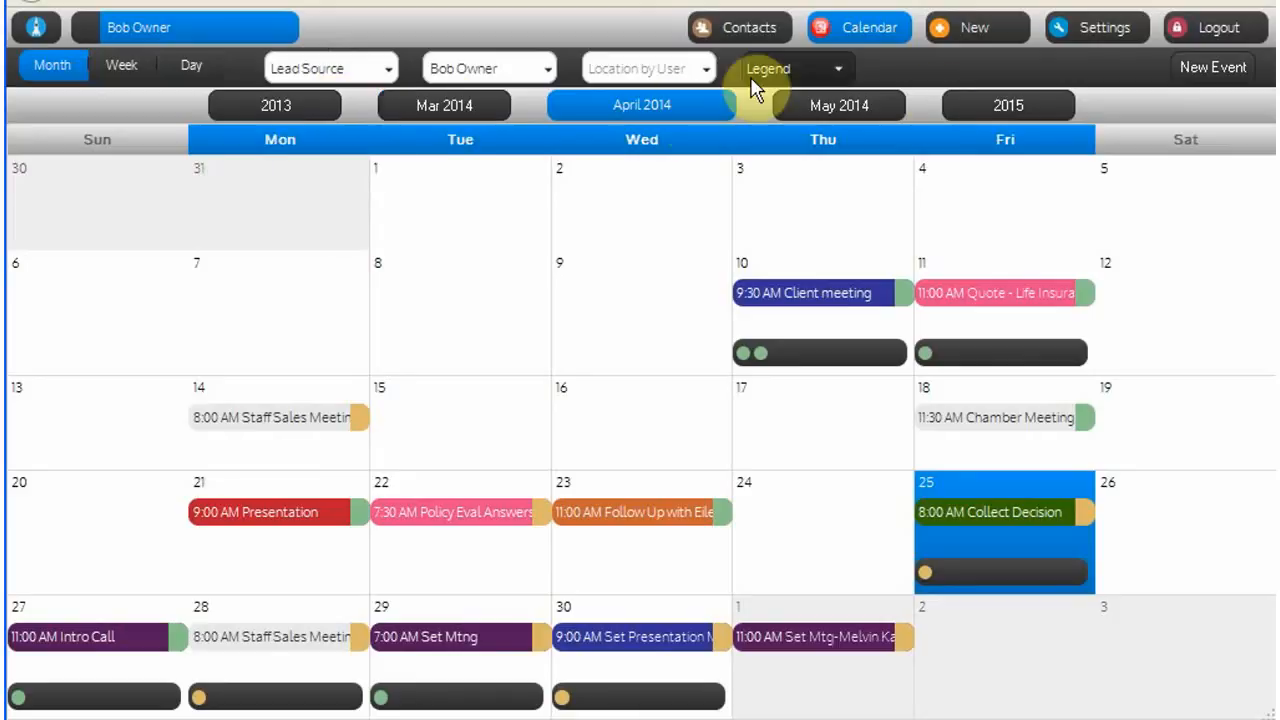
pyautogui.click(843, 72)
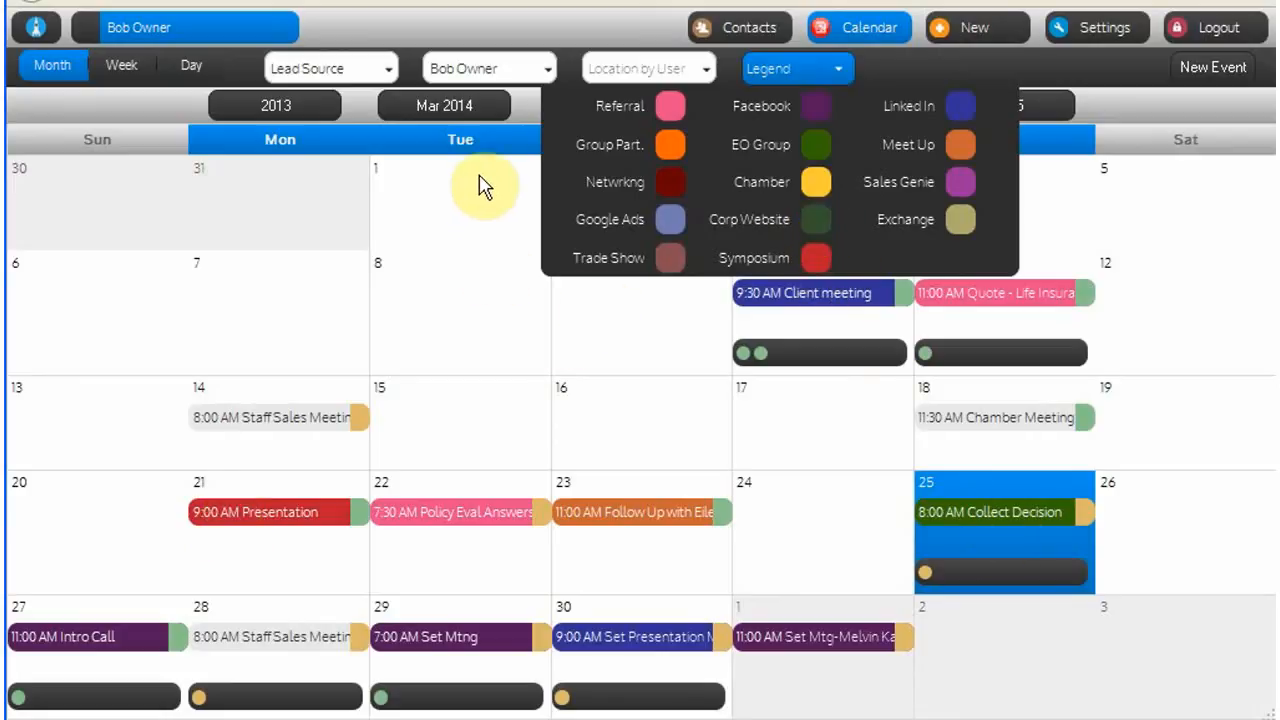
# - Show each of the two agents' calendars in turn, compare their events with the legend, and dismiss the legend without creating an event
pyautogui.click(547, 72)
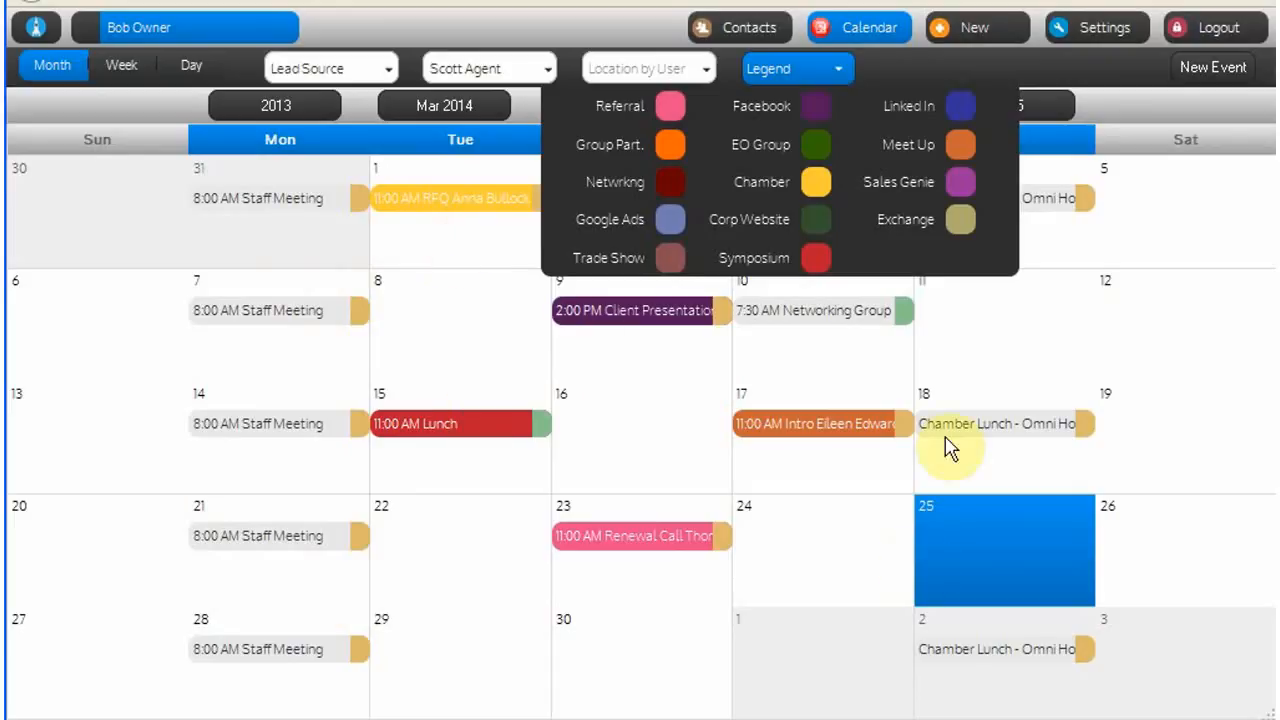
pyautogui.click(545, 68)
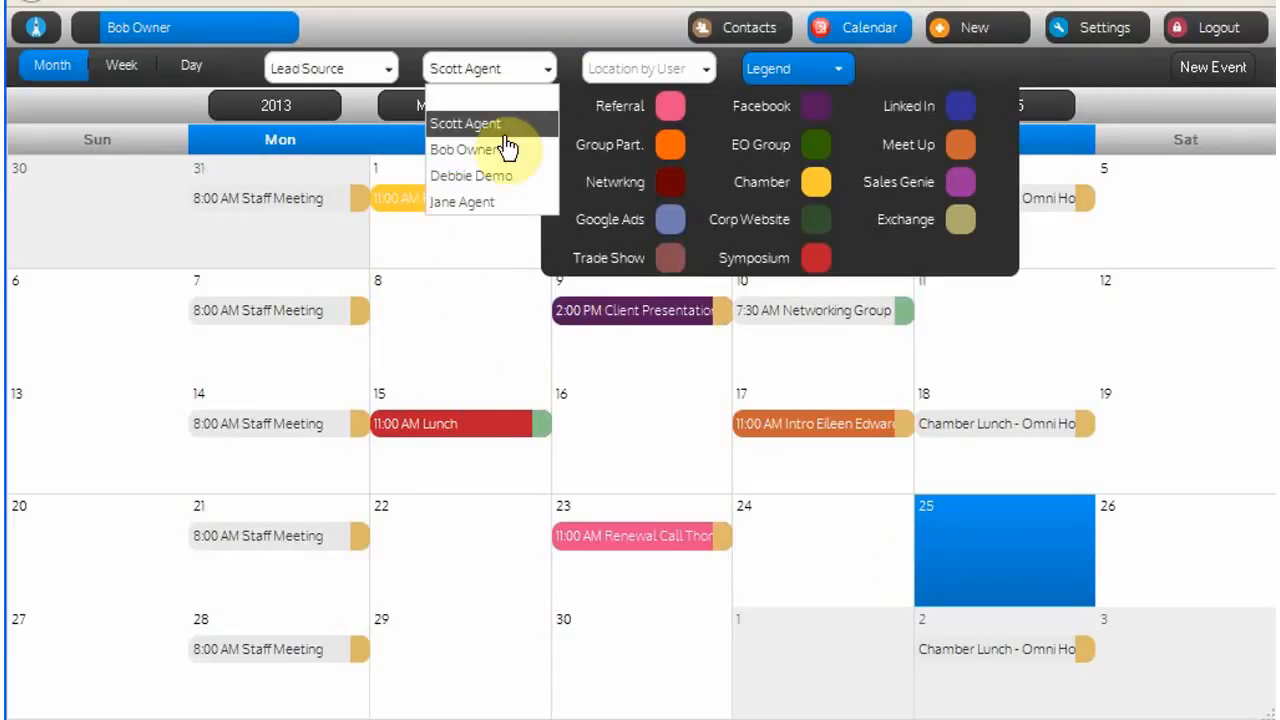
pyautogui.click(493, 203)
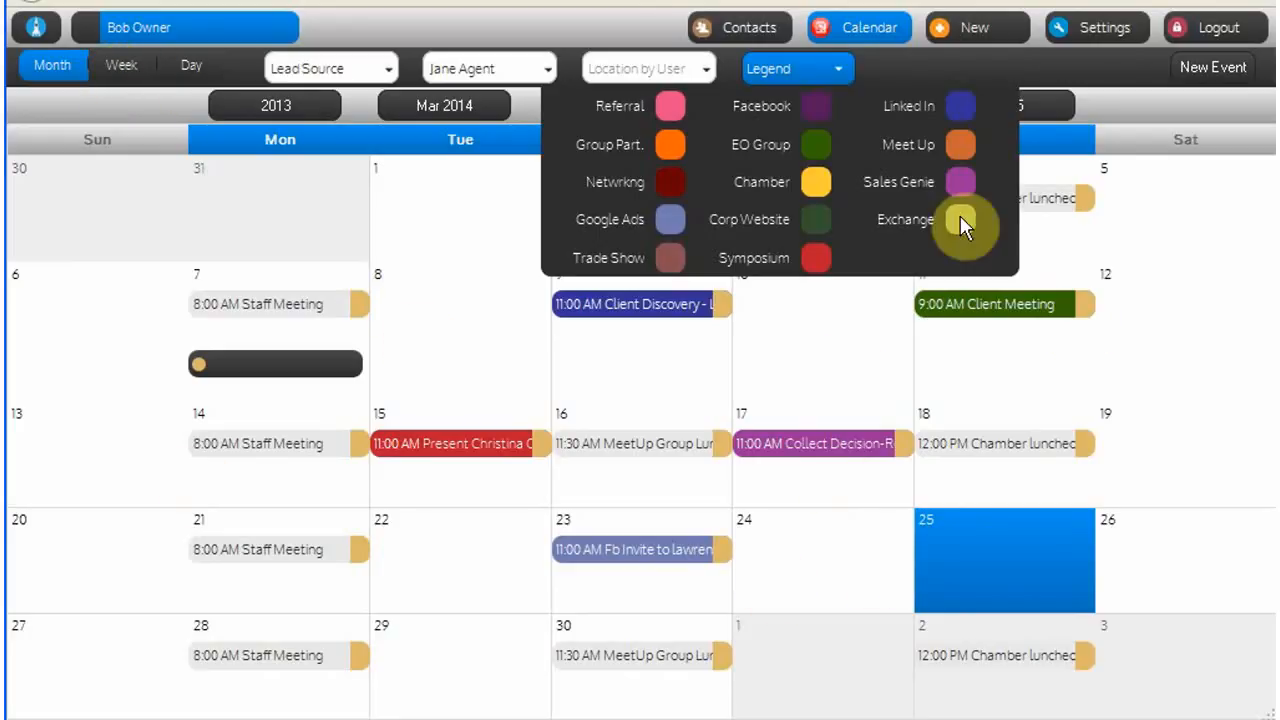
pyautogui.click(1103, 262)
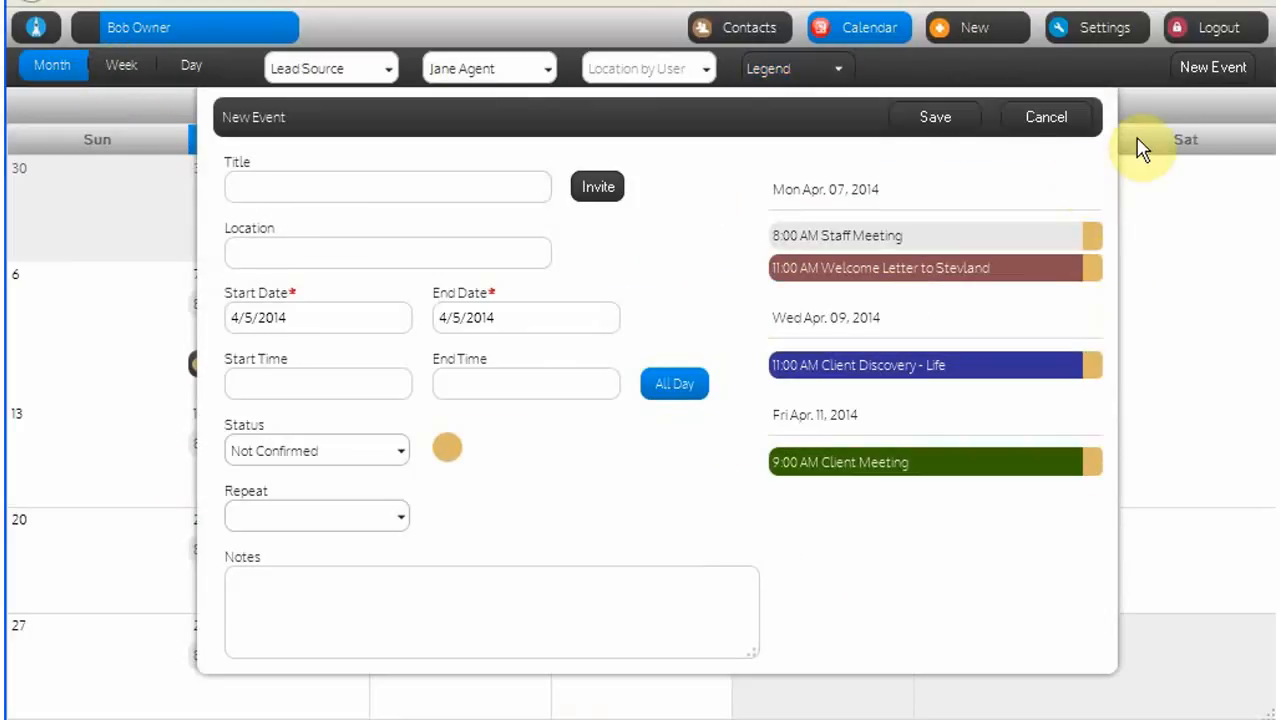
pyautogui.click(1060, 117)
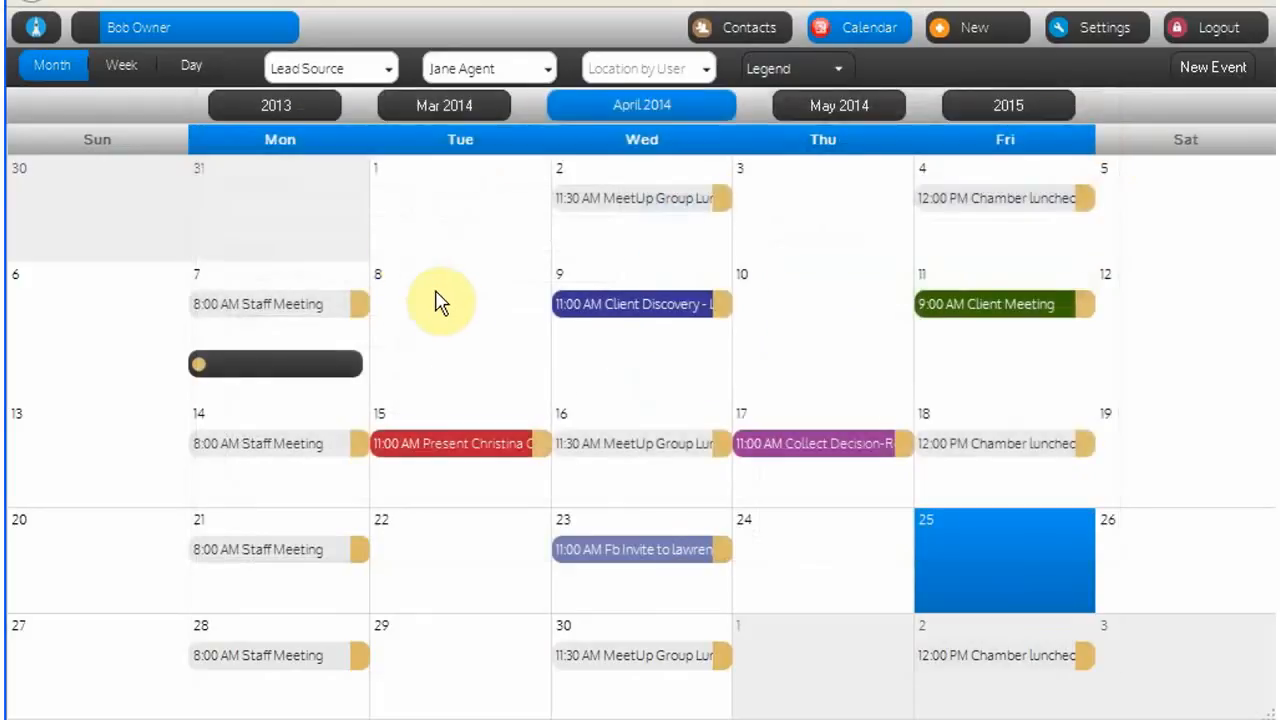
# - Check which categories are available for color-coding the calendar, and discard the blank April 1 event
pyautogui.click(389, 68)
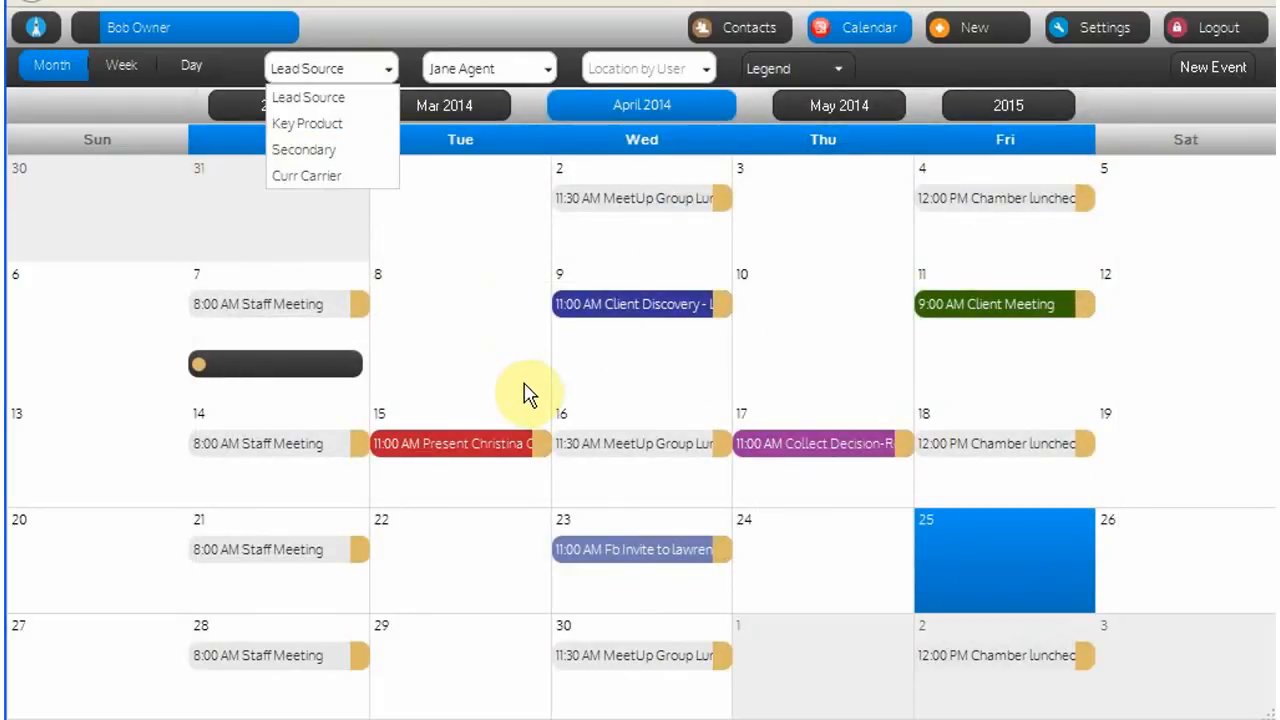
pyautogui.click(443, 234)
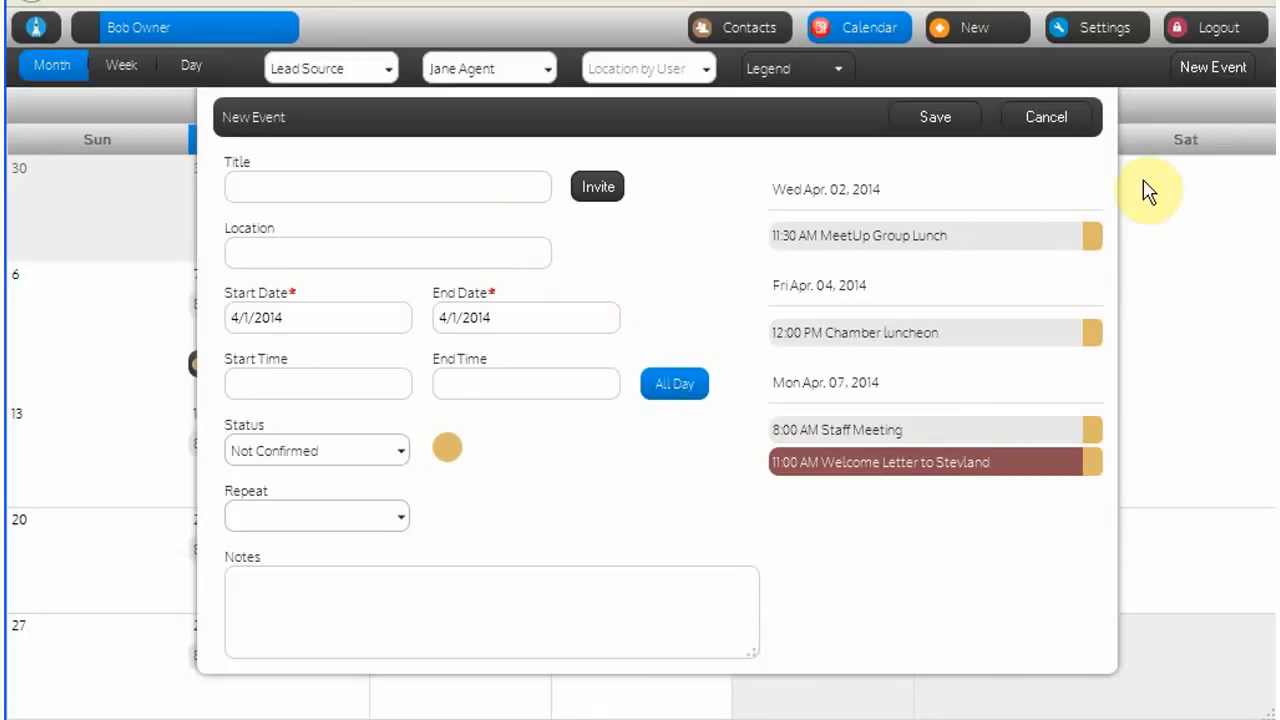
pyautogui.click(1052, 120)
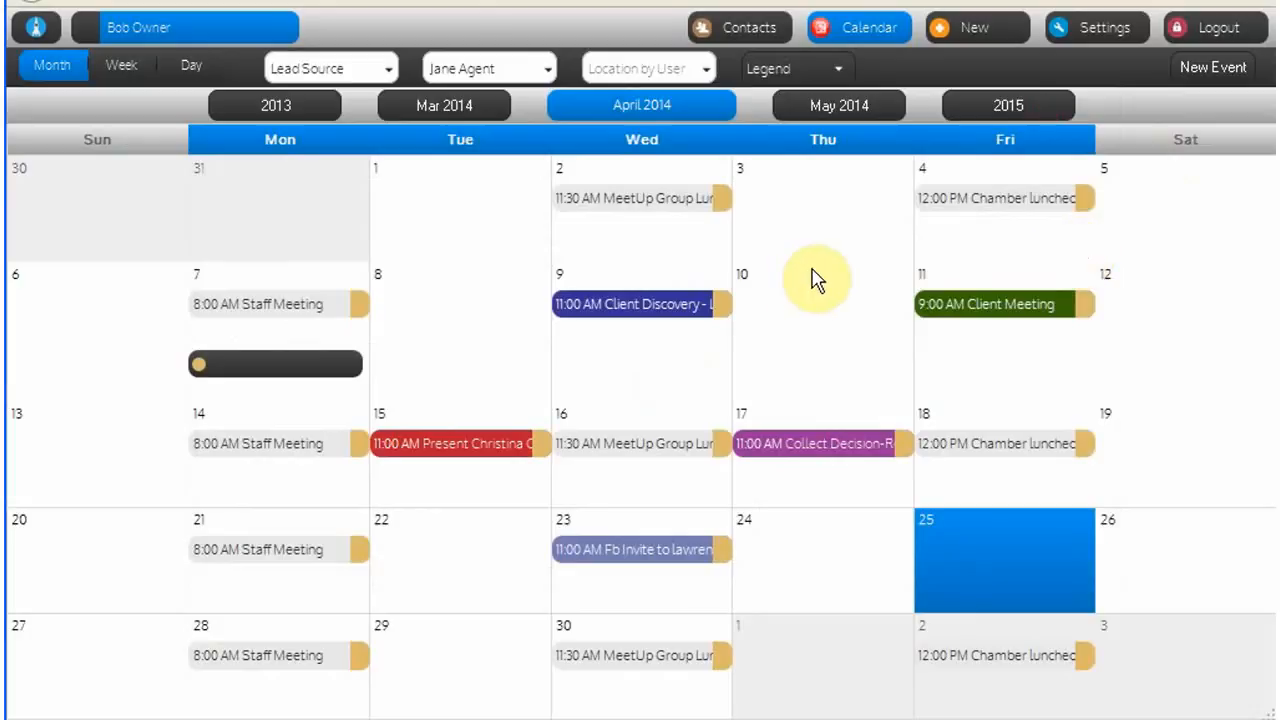